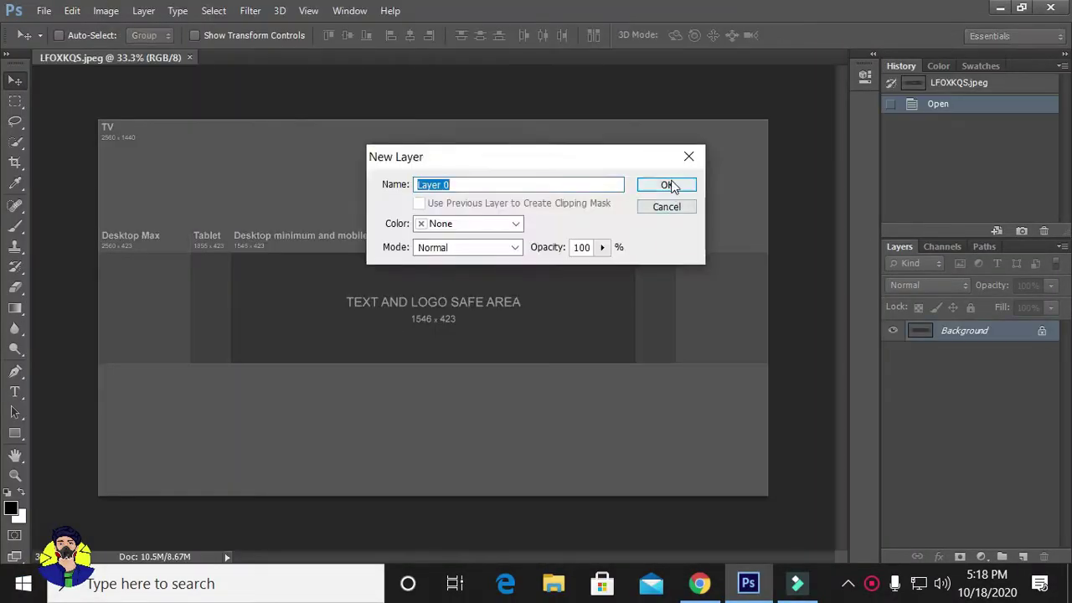
Unlock the background as Layer 0 and place a black rectangle over the bottom band
click(670, 186)
click(16, 434)
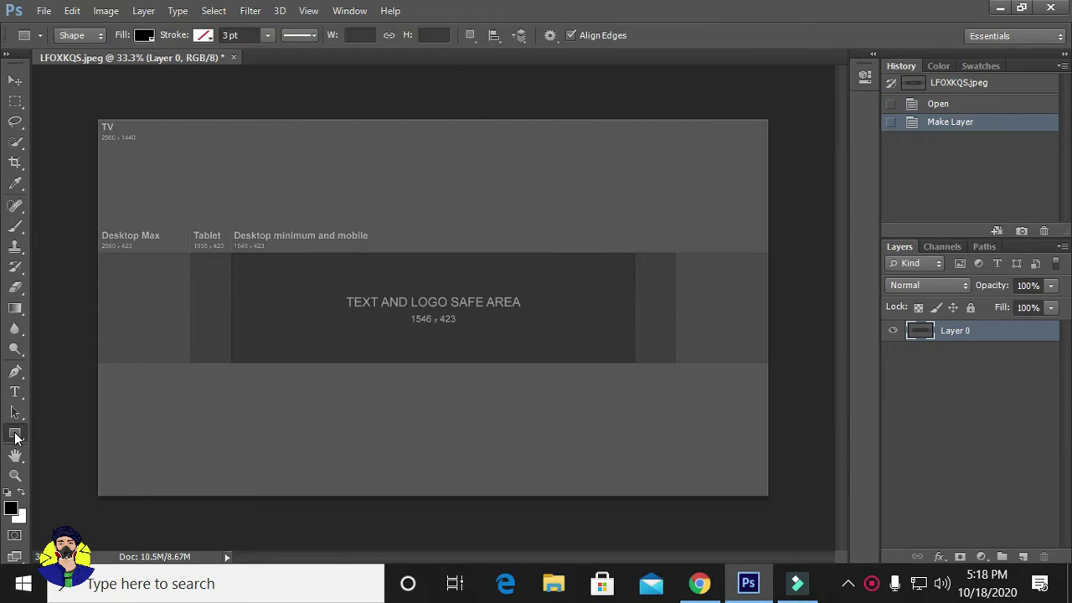
scroll(110, 390, up, 3)
scroll(260, 284, down, 2)
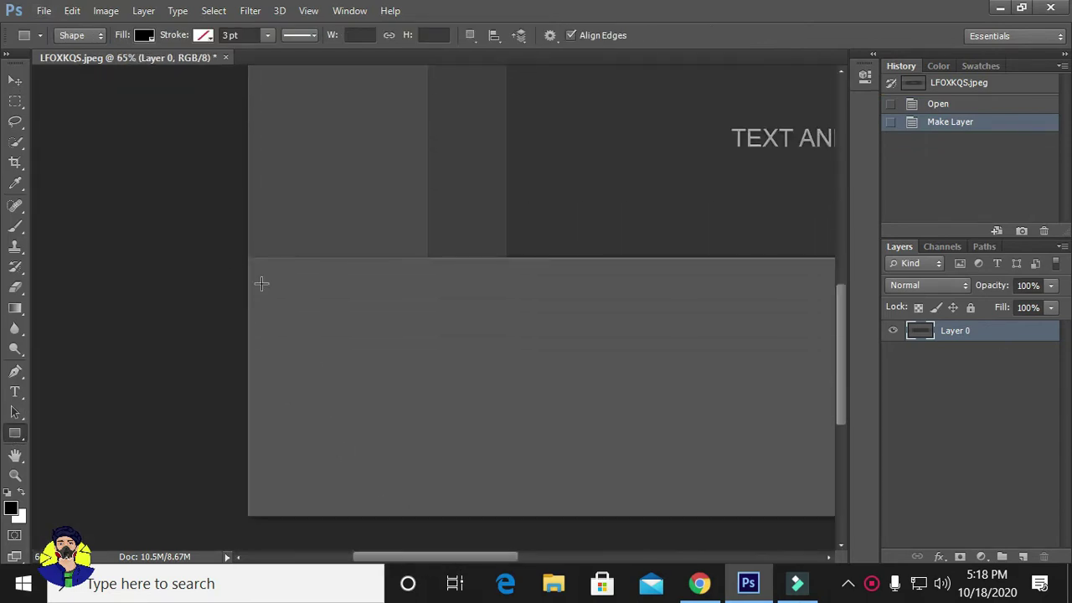
drag(256, 293, 256, 293)
key(ctrl+z)
click(223, 256)
key(Escape)
mouse_move(190, 262)
mouse_down()
mouse_move(625, 423)
mouse_move(772, 538)
mouse_up()
key(v)
drag(296, 360, 364, 318)
scroll(364, 321, down, 2)
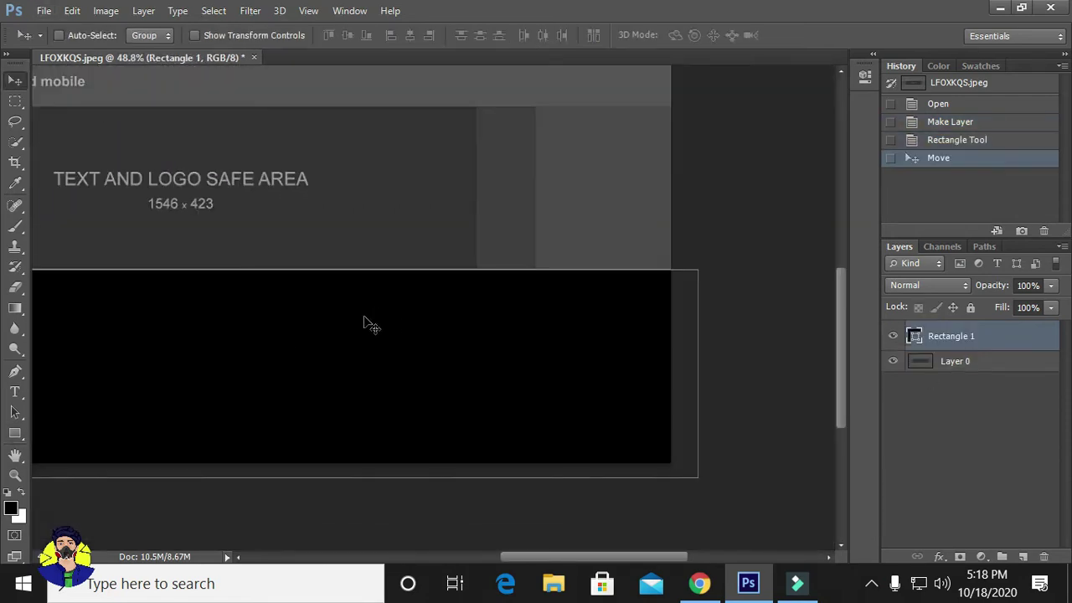
scroll(364, 320, down, 2)
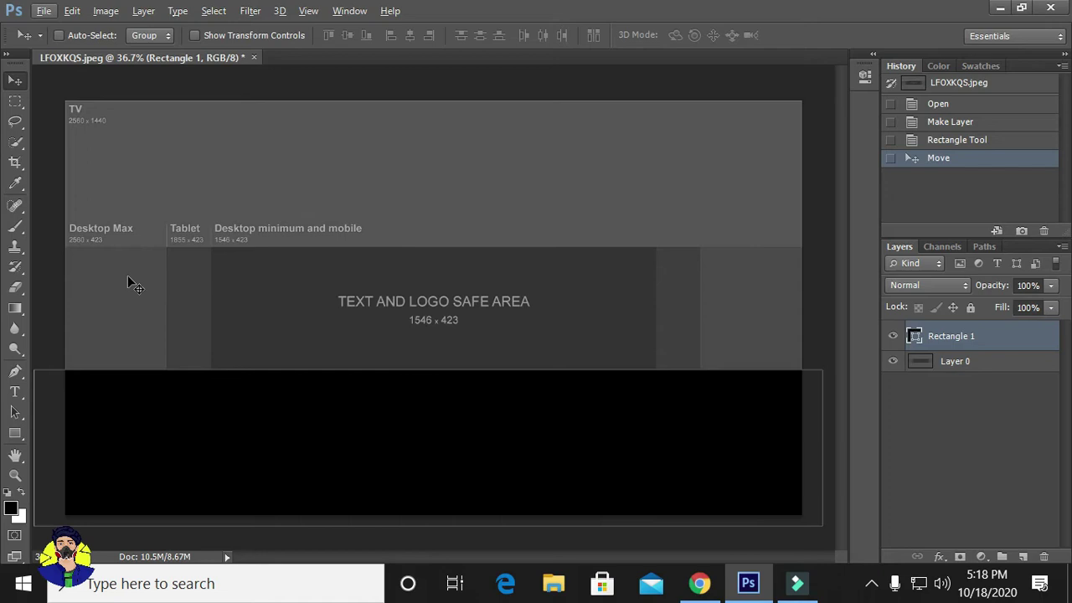
Draw a second black rectangle covering the top strip of the banner
key(u)
scroll(67, 80, up, 5)
scroll(67, 81, up, 2)
drag(67, 81, 868, 519)
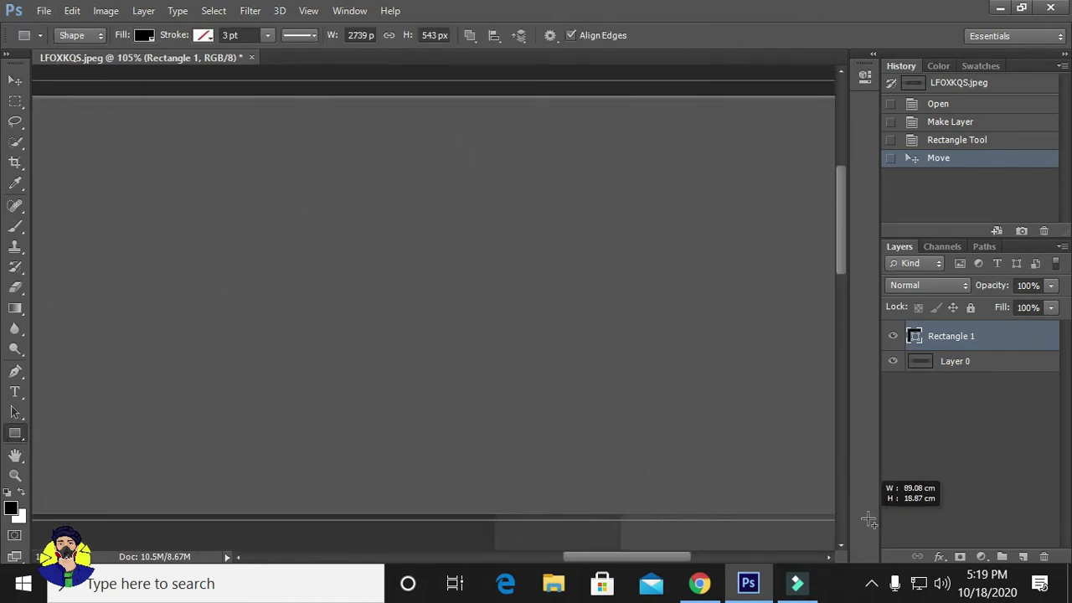
drag(868, 520, 712, 512)
scroll(361, 369, down, 3)
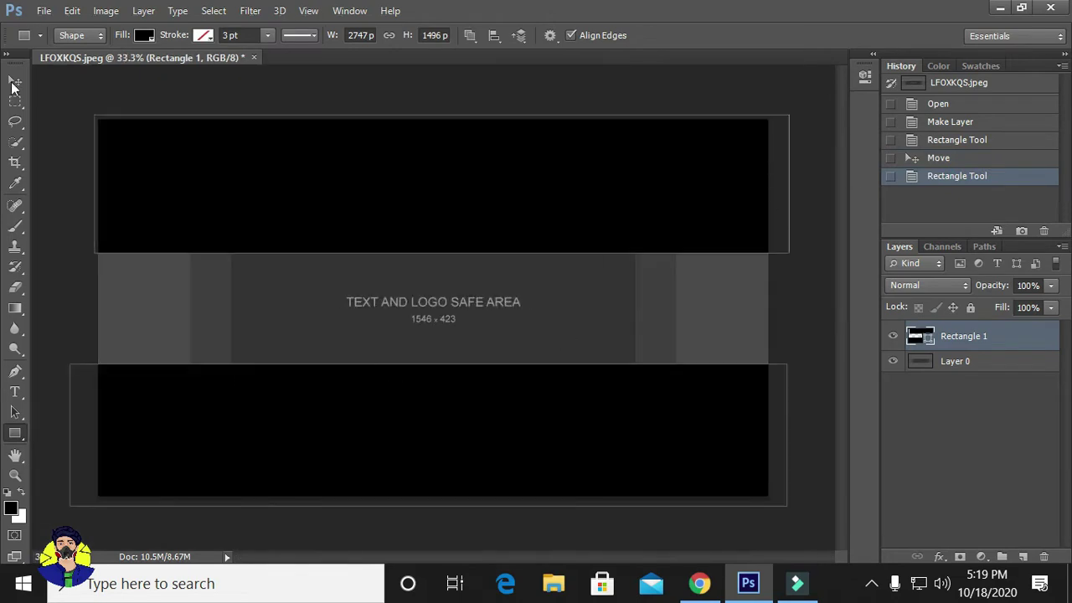
Draw Rectangle 2 across the middle safe-area band and set its fill to white
click(14, 83)
ctrl+click(667, 345)
key(alt+f)
key(Escape)
click(16, 433)
drag(72, 247, 797, 390)
double_click(914, 366)
click(700, 276)
click(1038, 262)
click(989, 394)
click(999, 371)
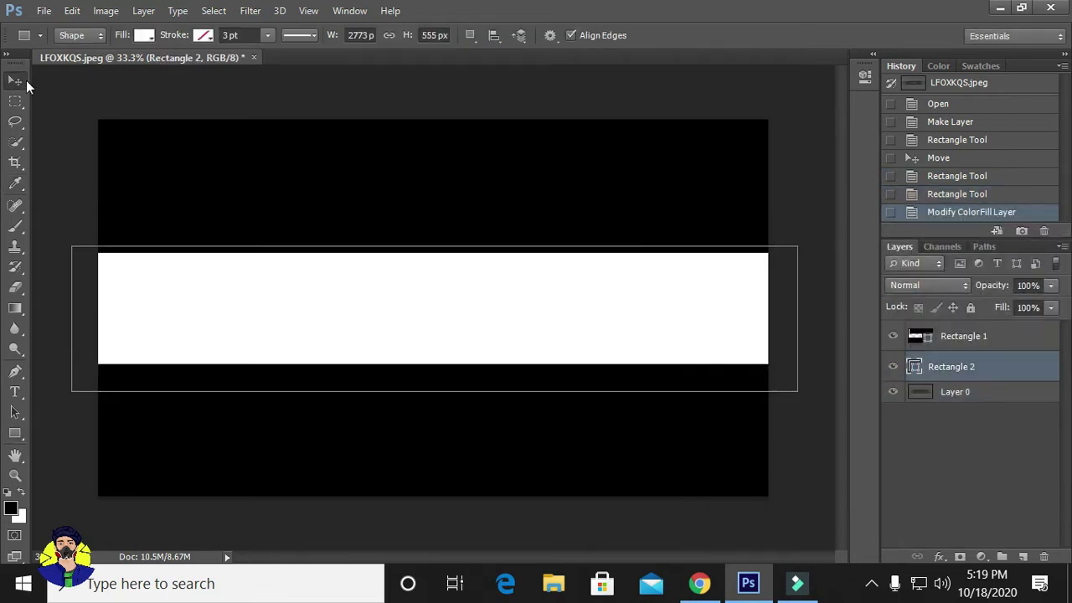
Try opening an image from the download folder, dismissing the wrong-document errors
click(15, 81)
key(ctrl+o)
double_click(466, 452)
key(Return)
key(ctrl+o)
double_click(418, 311)
click(531, 266)
click(870, 584)
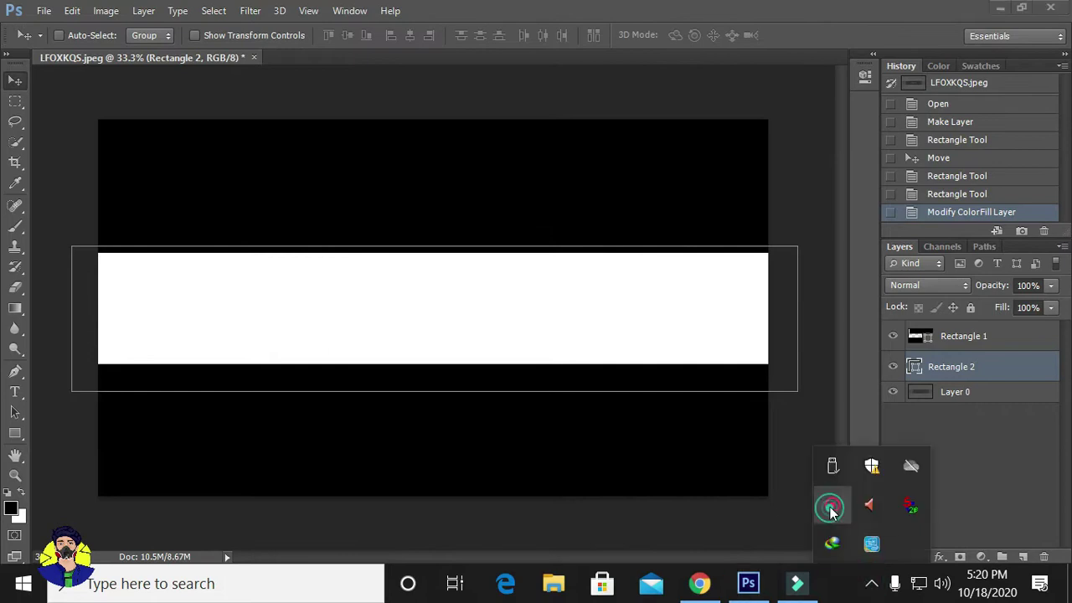
Open the starry universe image in Photoshop
key(ctrl+o)
scroll(513, 339, down, 5)
scroll(512, 339, down, 5)
click(544, 222)
key(Return)
click(44, 10)
click(33, 45)
scroll(612, 283, down, 5)
double_click(549, 287)
Move the starry image into the banner as Layer 1 and stretch it over the middle band
double_click(954, 329)
key(Return)
drag(334, 195, 325, 306)
key(ctrl+t)
mouse_move(407, 309)
mouse_down()
mouse_move(753, 323)
mouse_move(768, 311)
mouse_up()
drag(197, 310, 84, 318)
drag(441, 358, 442, 390)
drag(441, 260, 443, 245)
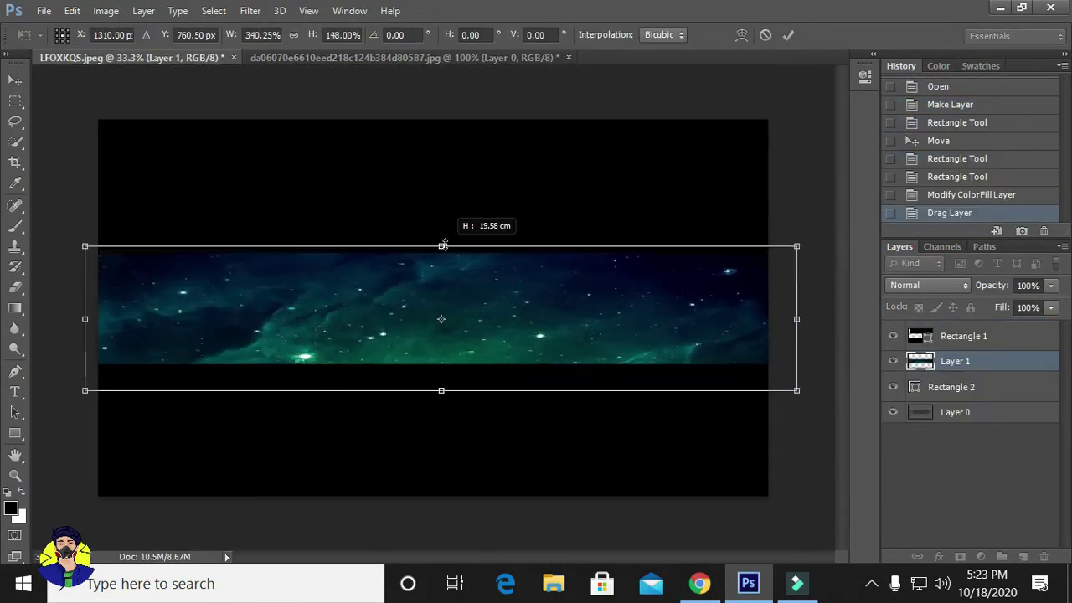
click(788, 35)
drag(999, 402, 1000, 400)
drag(996, 386, 991, 364)
click(1010, 385)
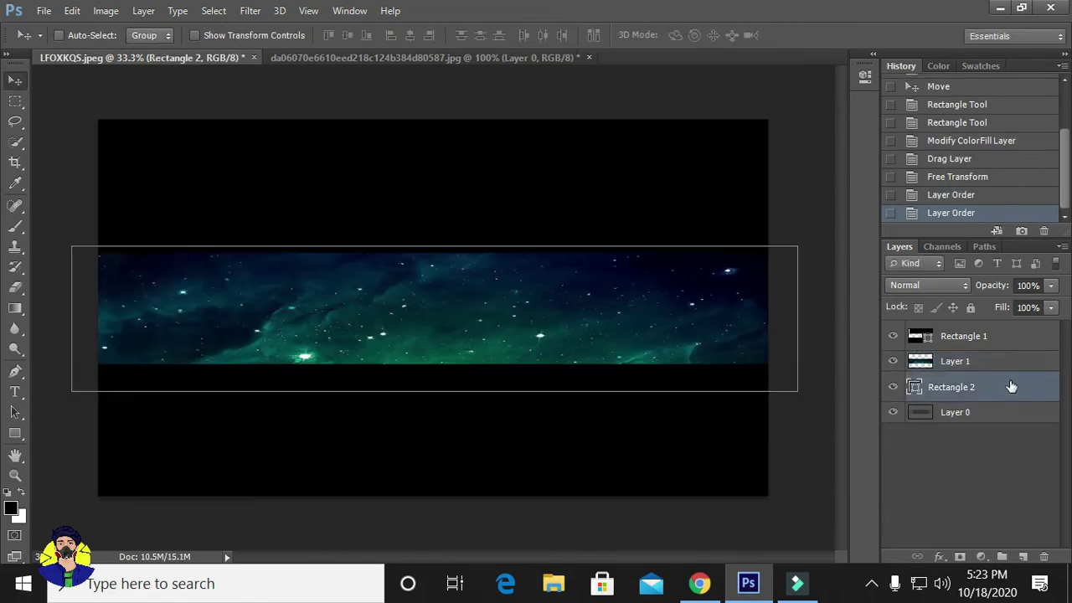
Rasterize and Gaussian-blur the white Rectangle 2, then Gaussian-blur the starry Layer 1
click(249, 10)
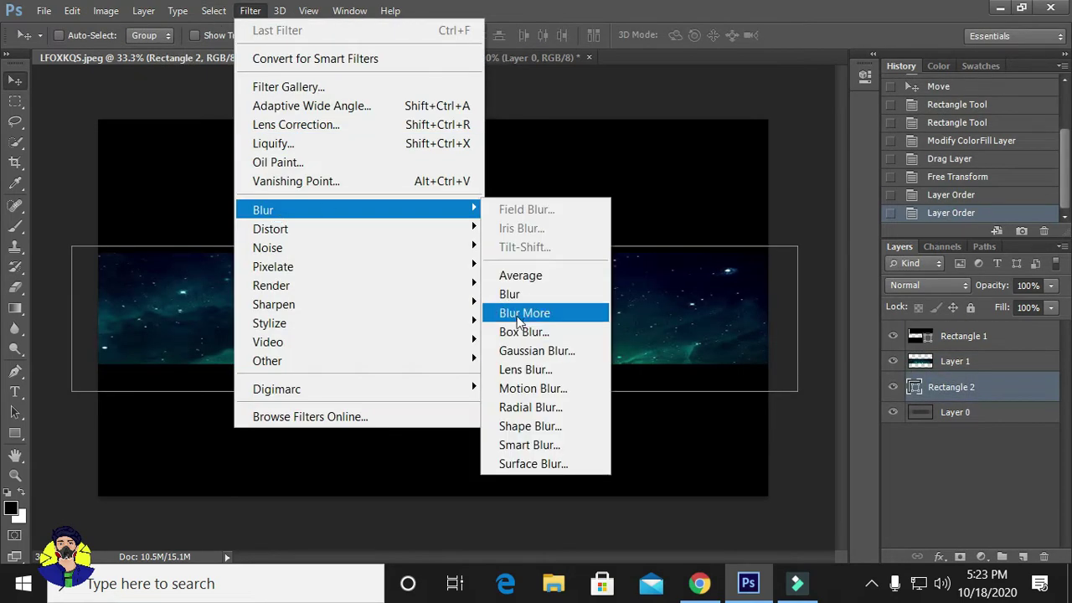
click(523, 327)
click(491, 224)
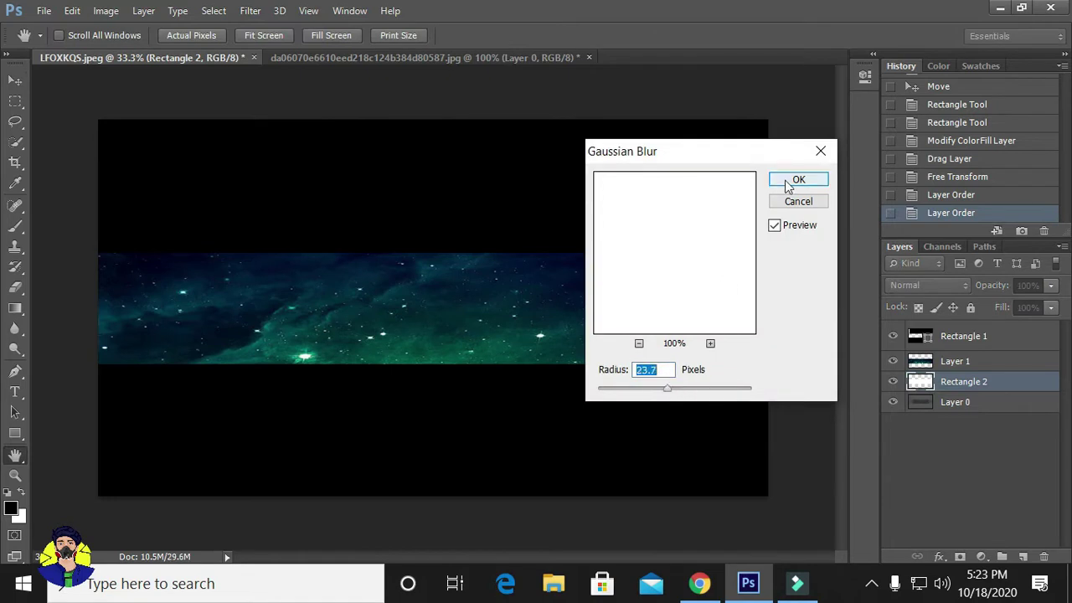
click(798, 180)
click(954, 361)
click(250, 10)
click(524, 328)
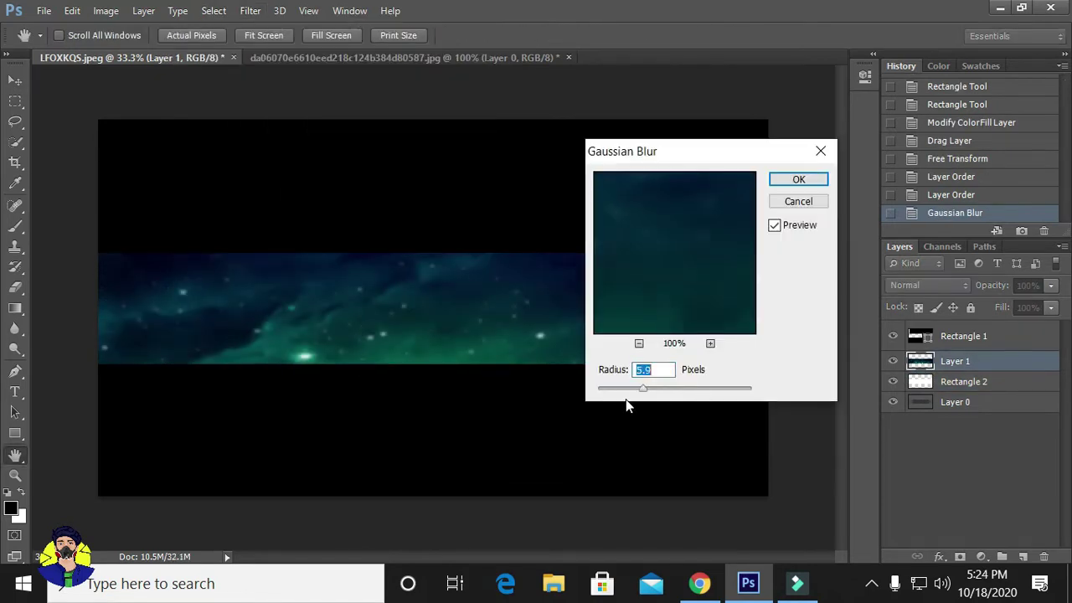
key(Return)
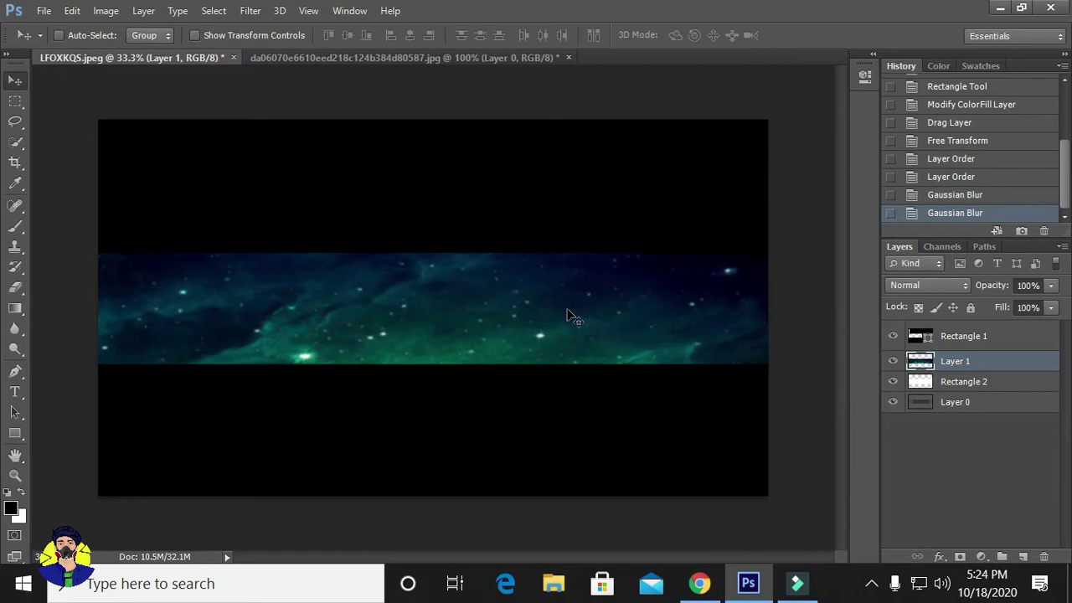
Step back in history and reapply a gentler Gaussian Blur to Layer 1
click(998, 379)
right_click(997, 370)
click(977, 366)
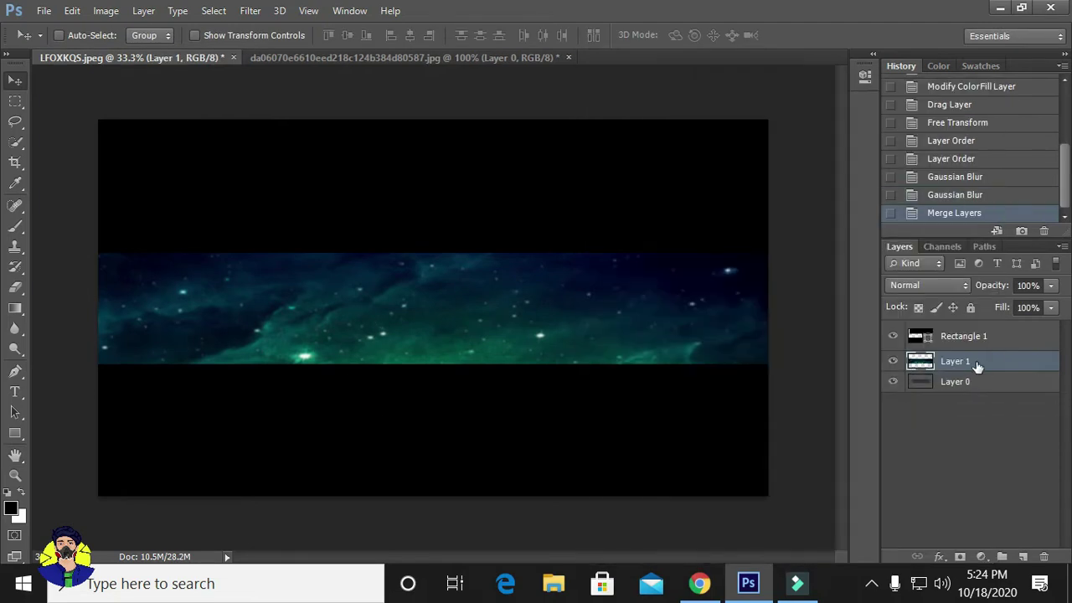
click(954, 177)
click(955, 361)
click(249, 10)
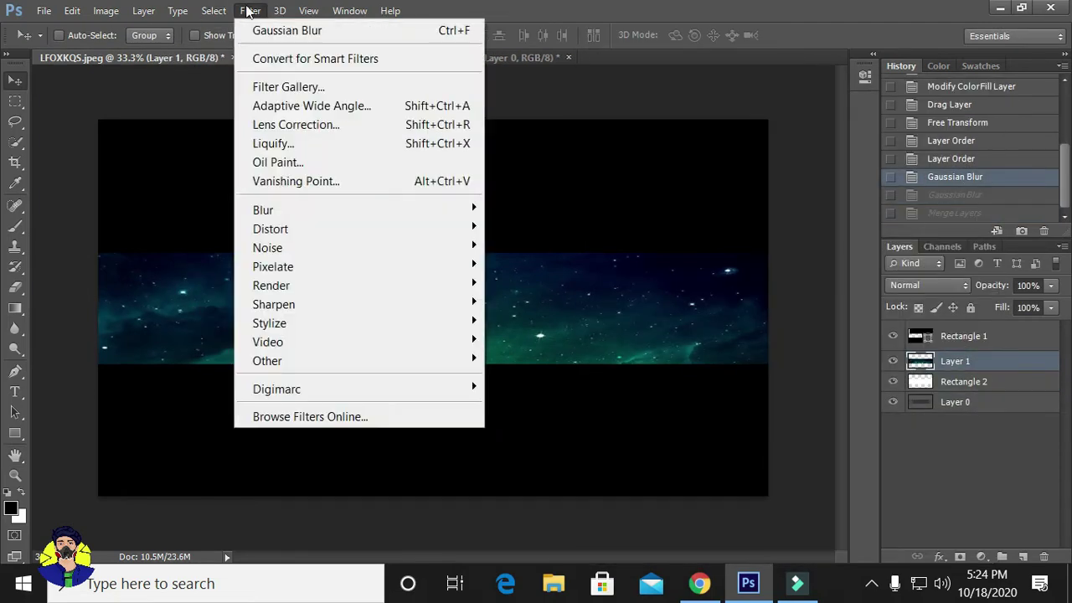
click(524, 327)
key(Return)
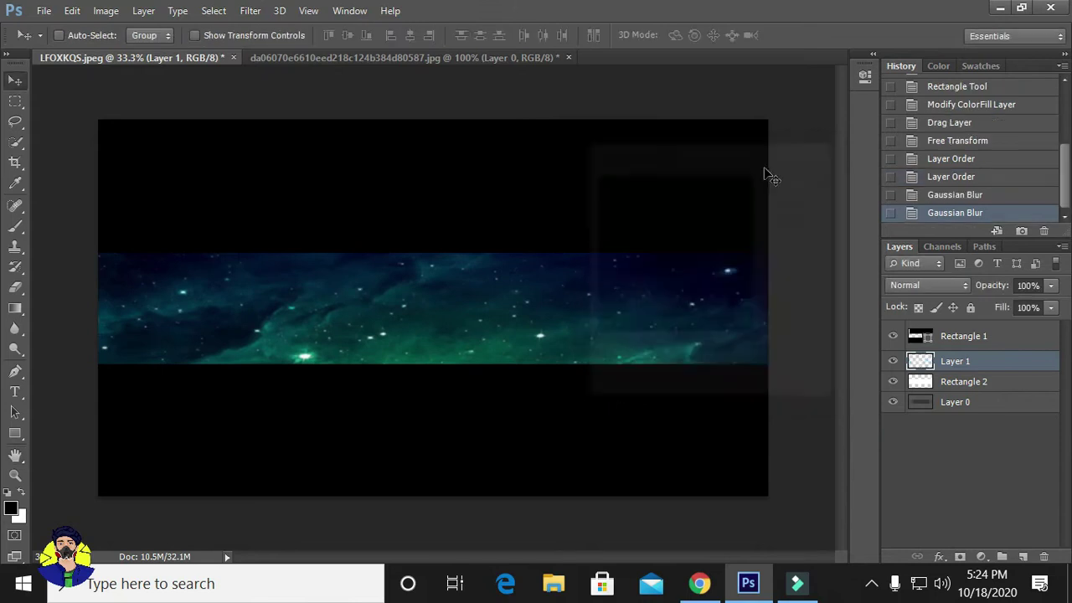
Merge Rectangle 2 and Layer 1 into one layer, then browse for an image
shift+click(1005, 381)
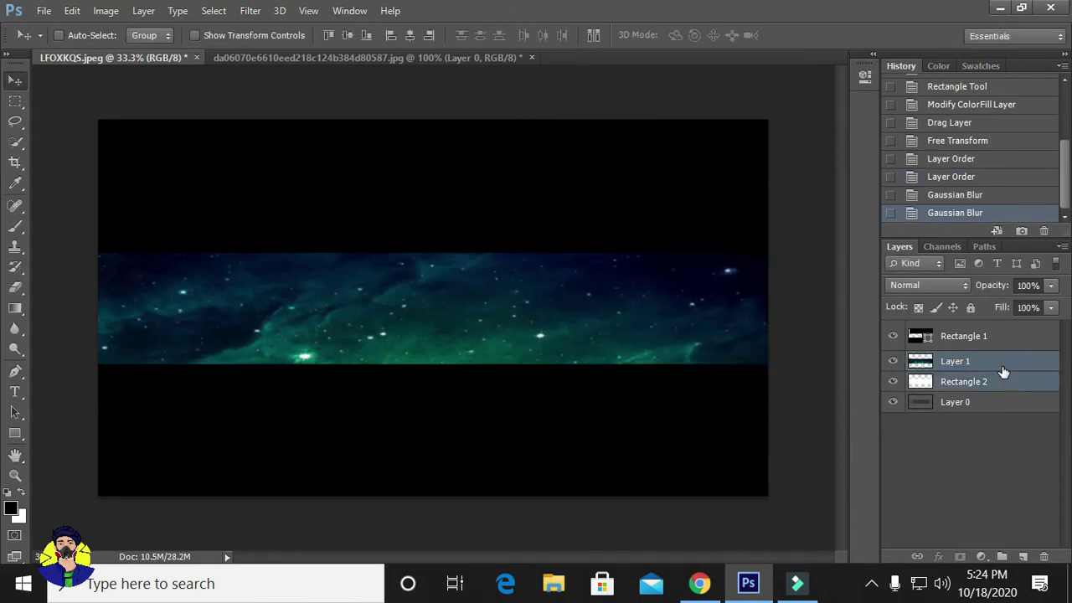
right_click(1005, 379)
click(640, 486)
click(35, 10)
click(59, 47)
scroll(485, 299, down, 5)
scroll(486, 299, down, 5)
Draw a no-fill rectangle with a white stroke of about 8.42 pt on the strip's right
key(Escape)
key(u)
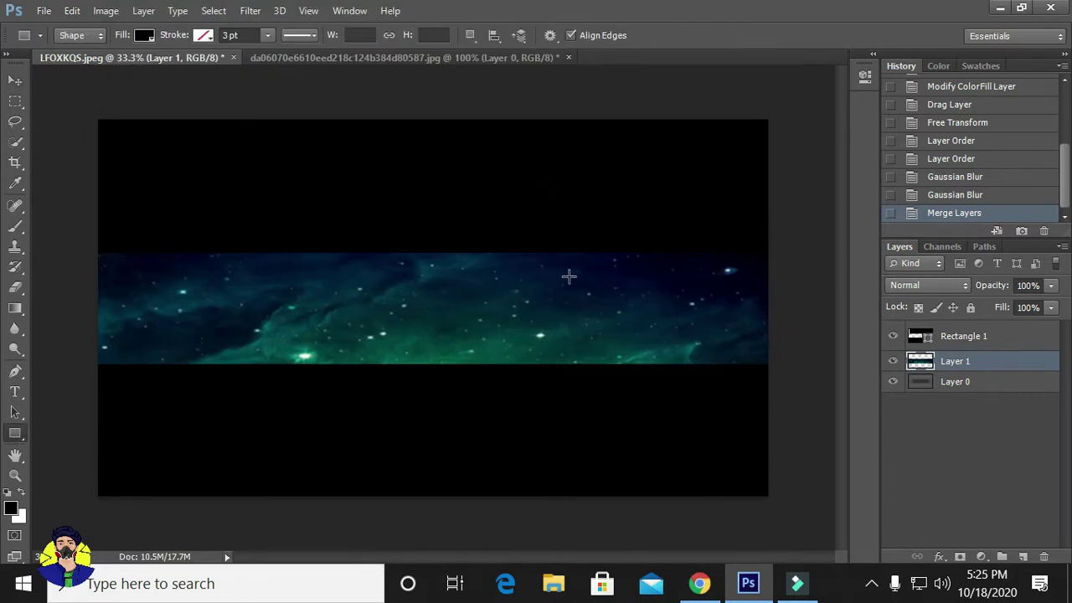
drag(610, 363, 611, 363)
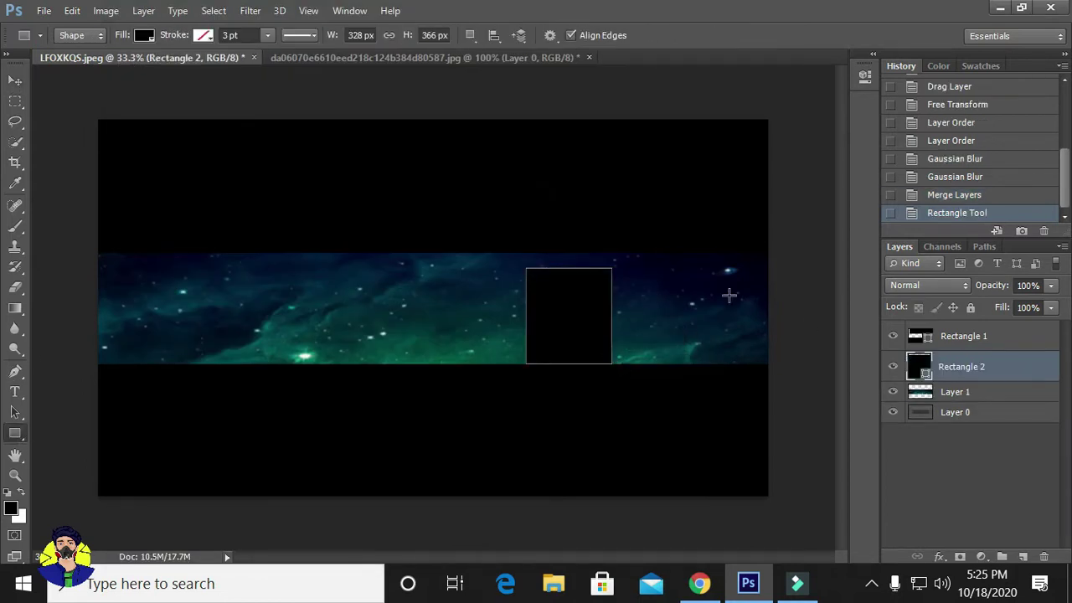
click(144, 35)
click(60, 53)
click(202, 35)
click(167, 120)
drag(267, 35, 275, 53)
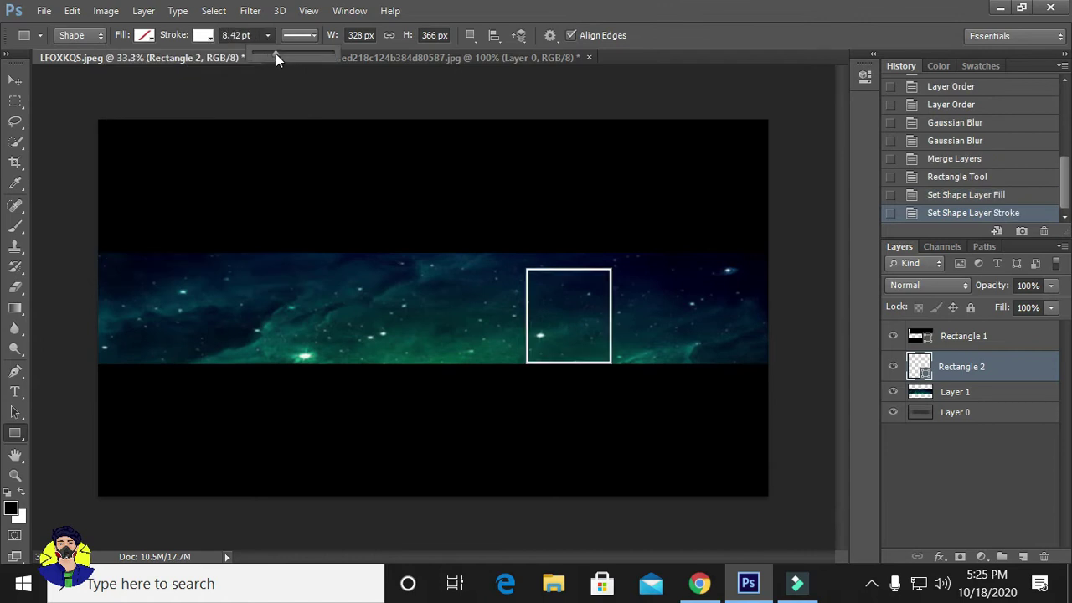
key(v)
drag(579, 320, 572, 315)
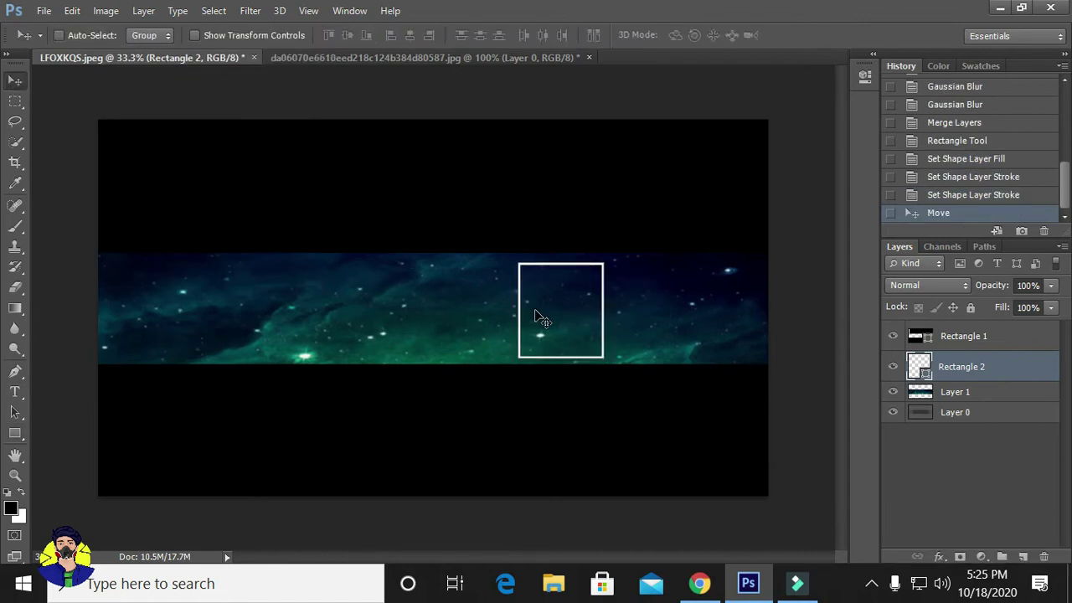
Skew and narrow the frame into a parallelogram, shifting it slightly right
key(ctrl+t)
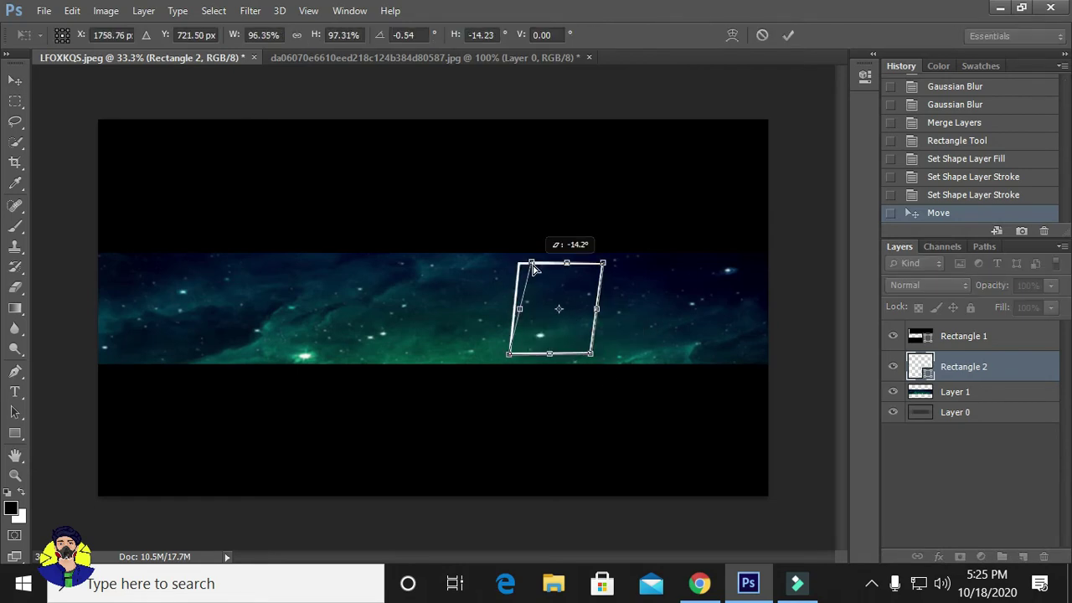
key(Return)
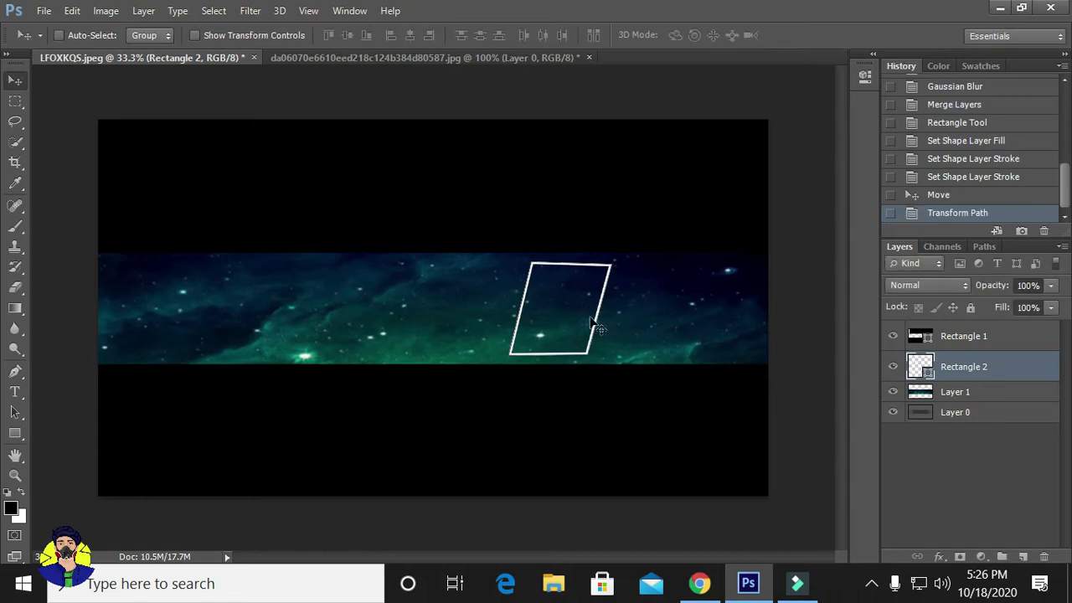
key(ctrl+t)
drag(610, 264, 600, 265)
click(787, 35)
drag(575, 322, 586, 324)
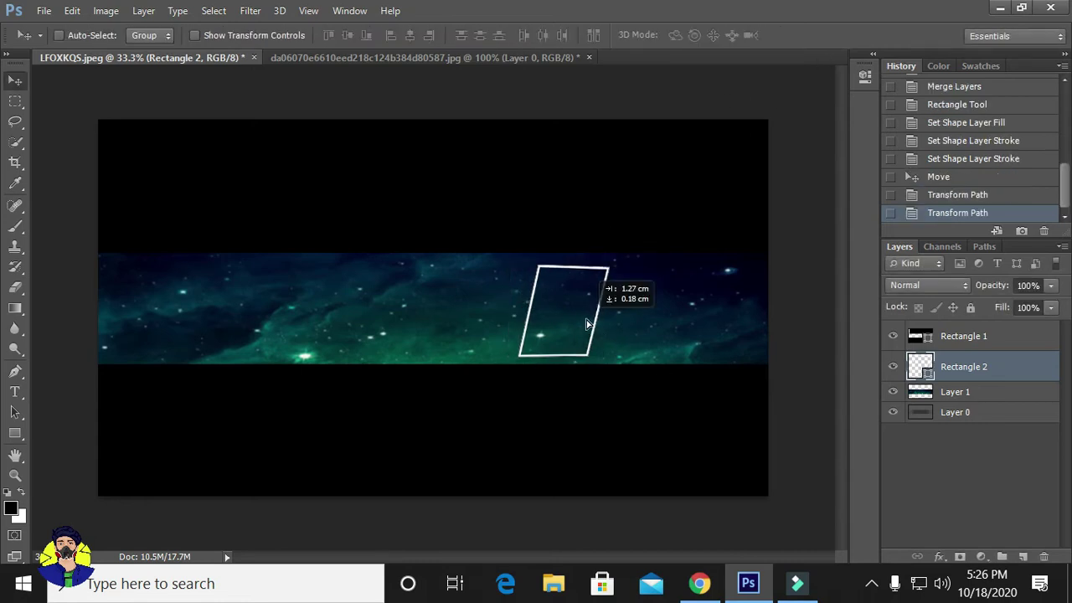
Set the frame's outline thickness to 9 pt
key(u)
click(267, 35)
drag(276, 54, 269, 57)
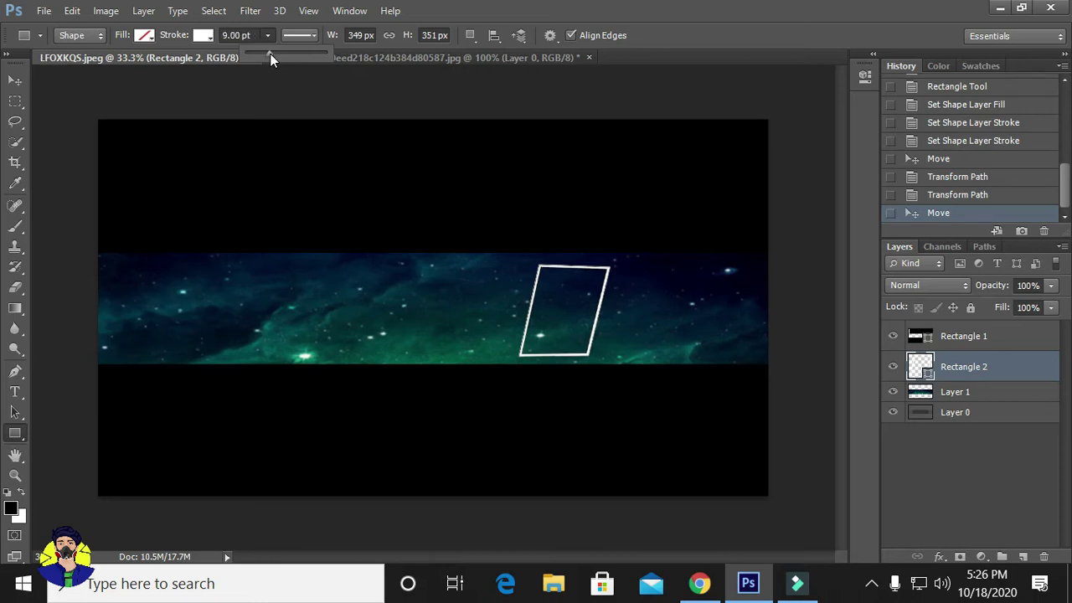
key(ctrl+t)
key(super)
key(Escape)
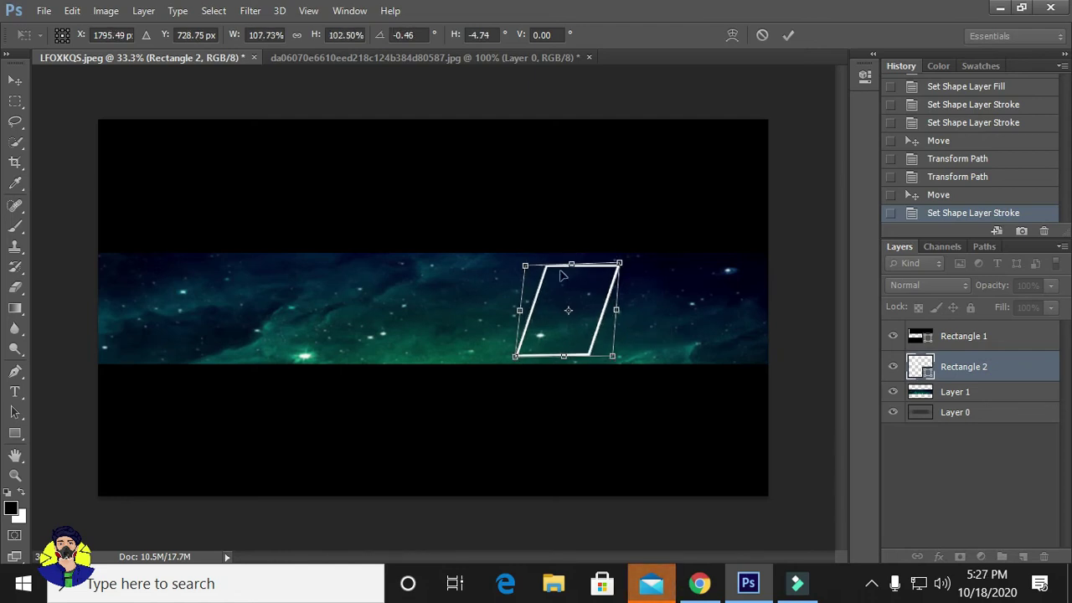
key(Return)
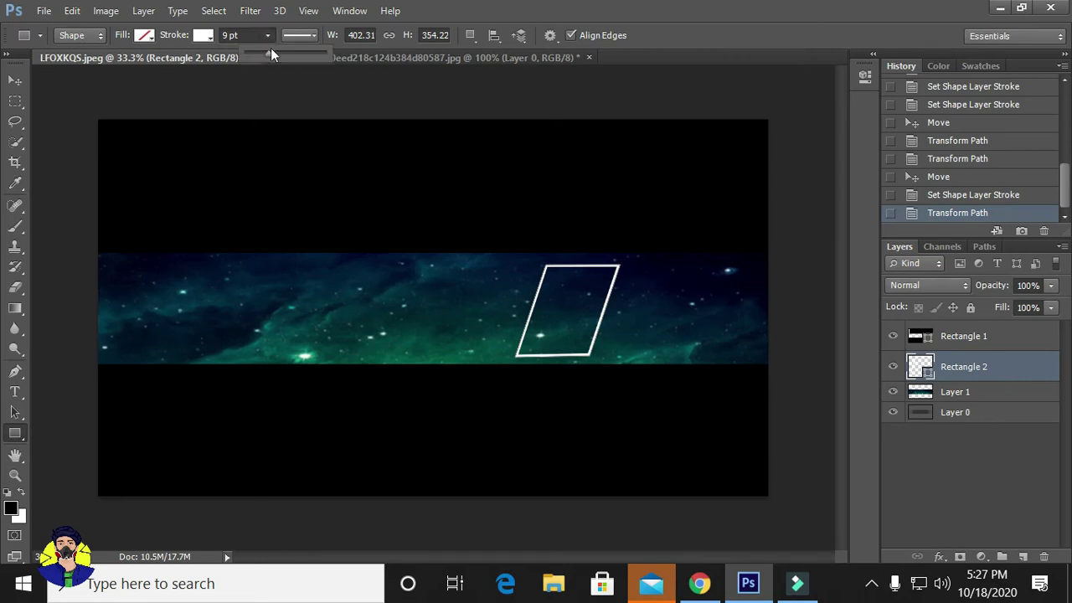
key(Return)
Alt-drag a copy of the frame beside the original and select both frame layers
key(v)
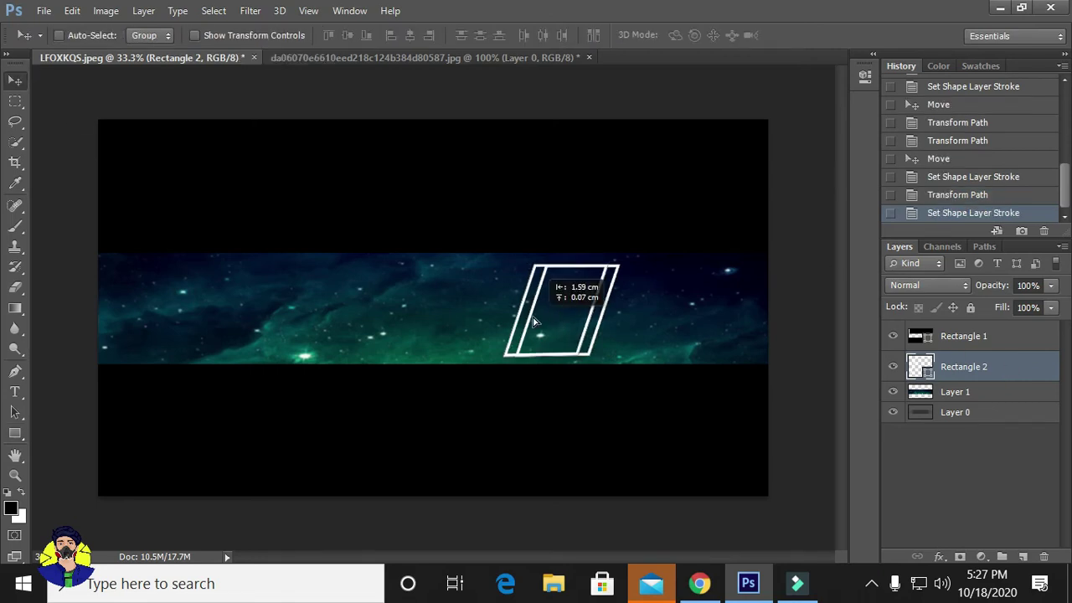
drag(534, 322, 461, 322)
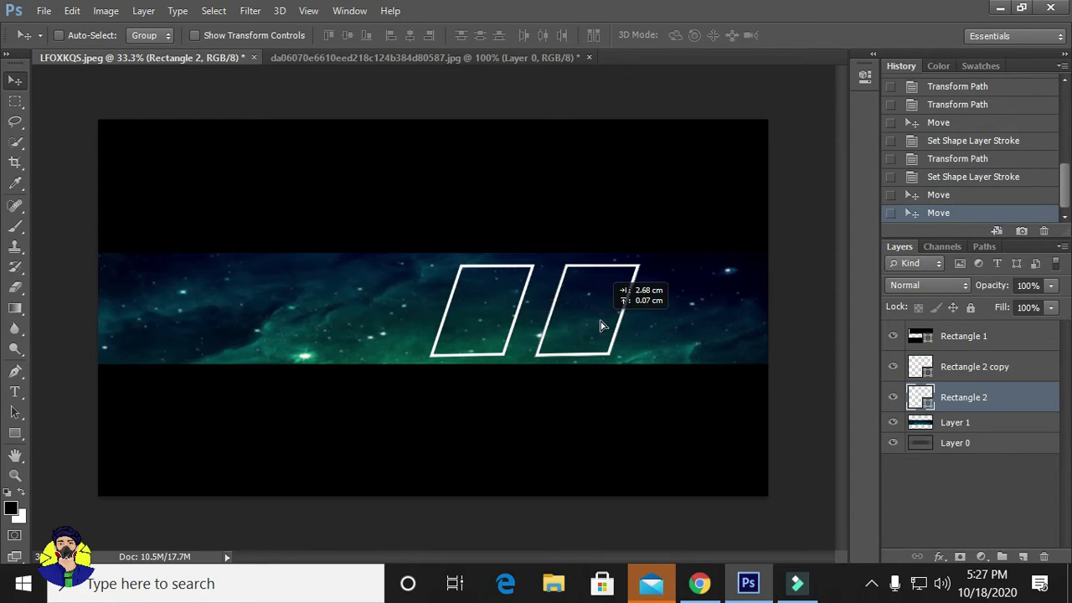
drag(601, 325, 600, 326)
double_click(1009, 398)
key(Escape)
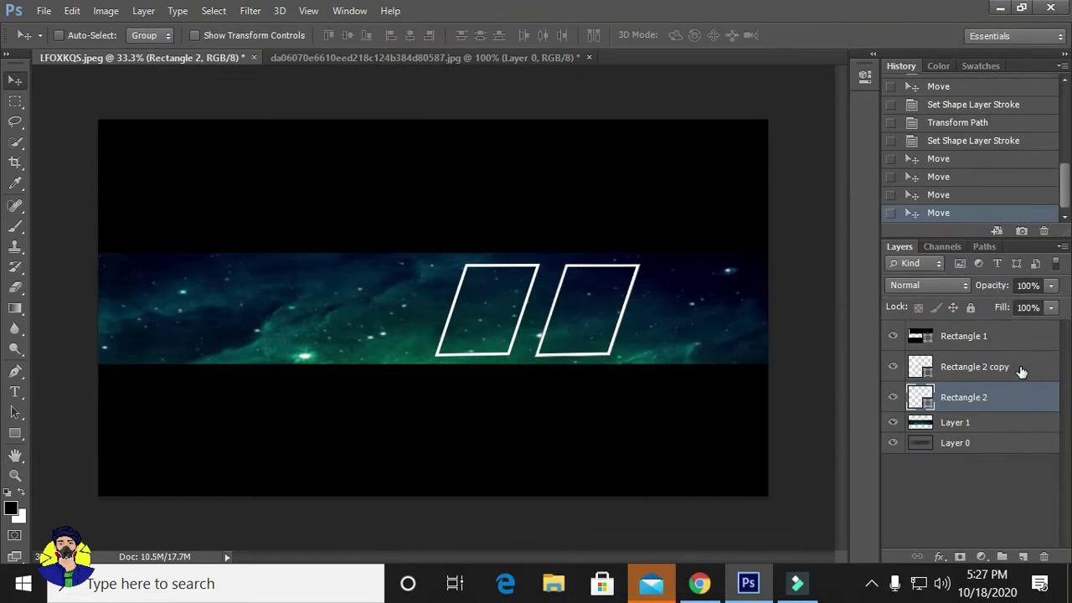
ctrl+click(1008, 367)
right_click(1009, 367)
Merge the two frames and give them a red Color Overlay and Inner Glow
click(645, 486)
double_click(1023, 369)
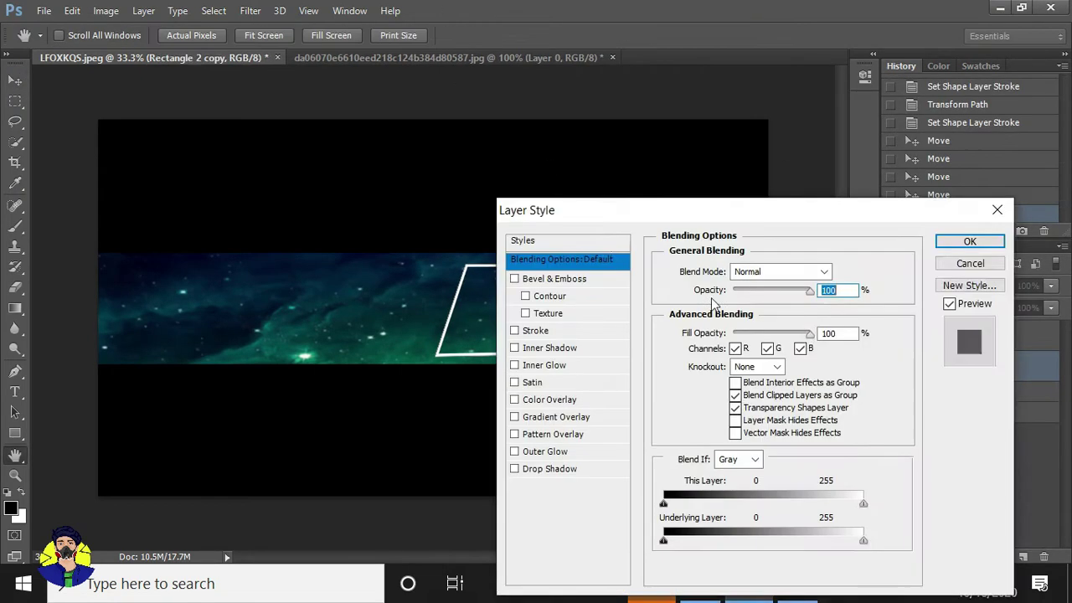
drag(586, 206, 785, 167)
click(749, 377)
drag(857, 180, 802, 198)
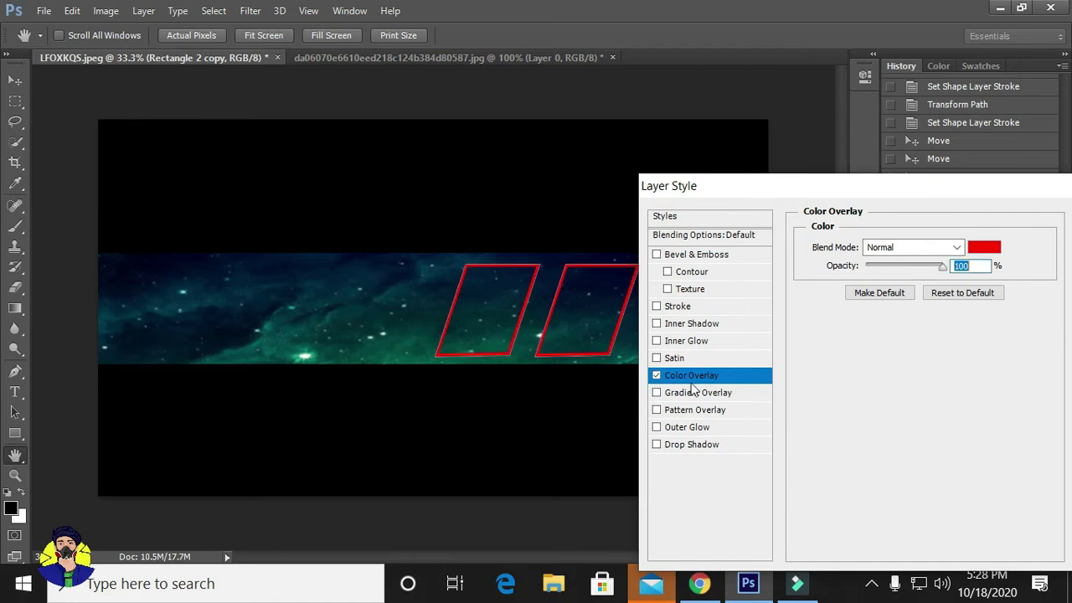
click(685, 339)
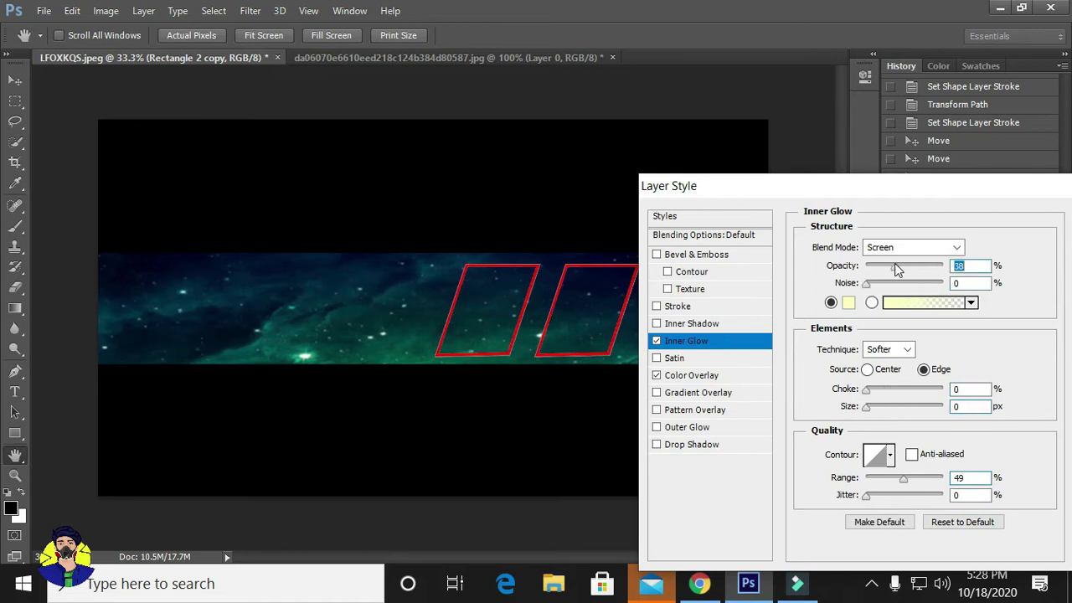
key(Return)
Thicken the outline to 13.62 pt and put a duplicate layer beneath the frames
click(15, 434)
click(268, 35)
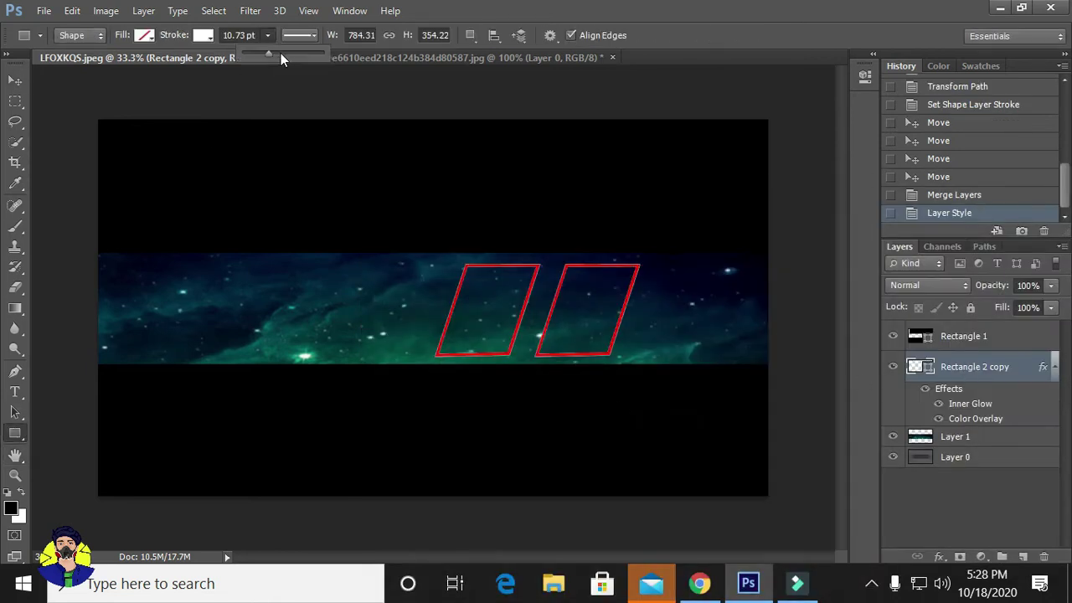
drag(269, 51, 275, 51)
scroll(502, 268, up, 3)
right_click(1015, 368)
click(679, 134)
key(Return)
drag(975, 366, 1000, 488)
click(250, 10)
Add a black Stroke layer style to the Rectangle 2 copy outlines
double_click(1010, 369)
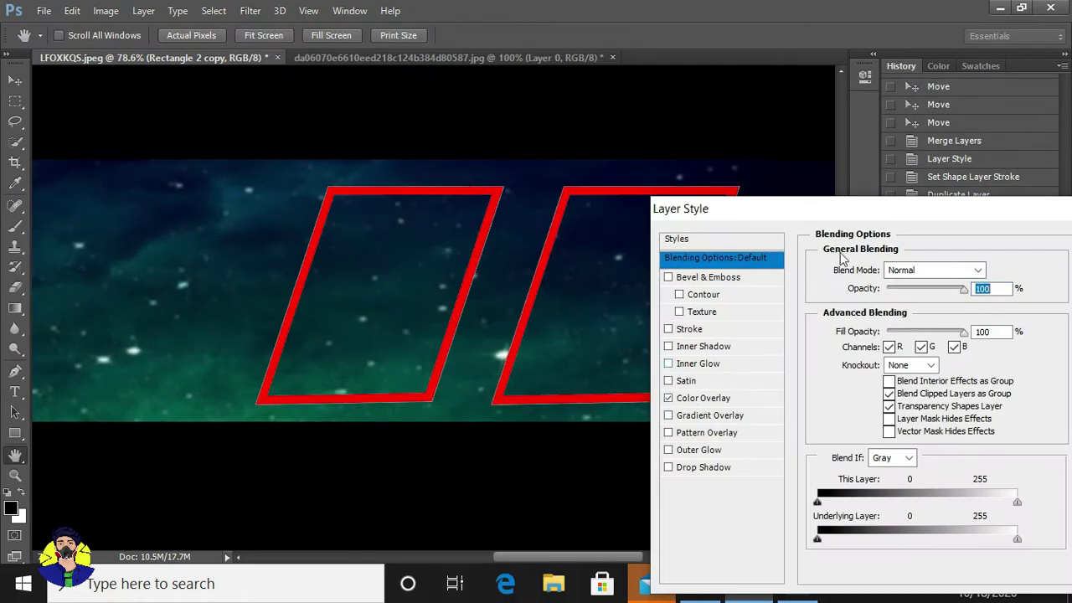
click(611, 333)
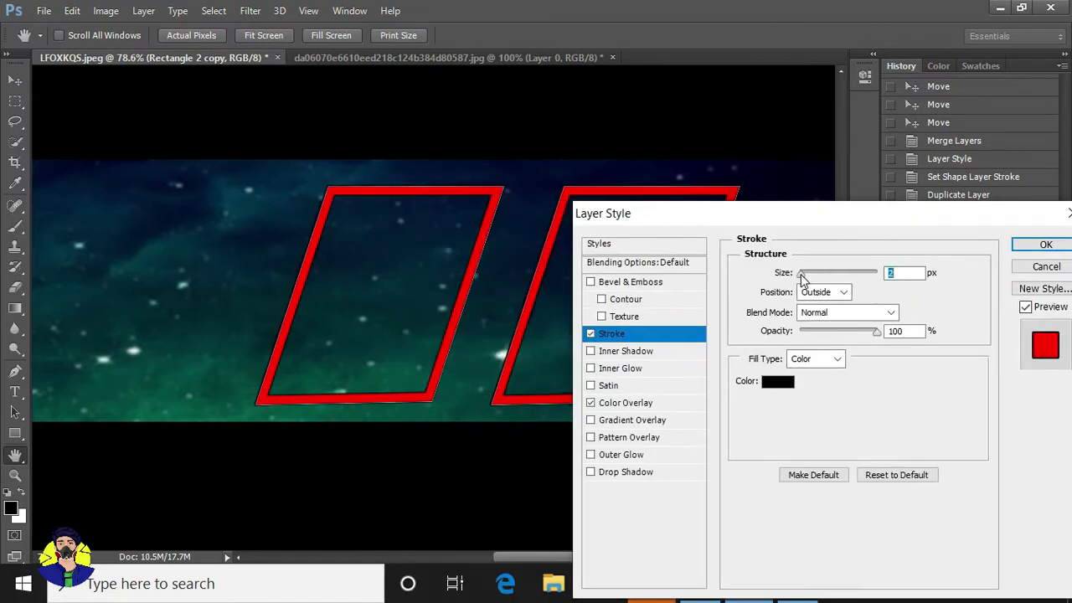
key(Return)
Rasterize Rectangle 2 copy 2, try then cancel a Gaussian Blur, and change its fill colour
click(251, 10)
click(978, 456)
click(250, 10)
click(529, 376)
click(488, 232)
drag(640, 394, 659, 388)
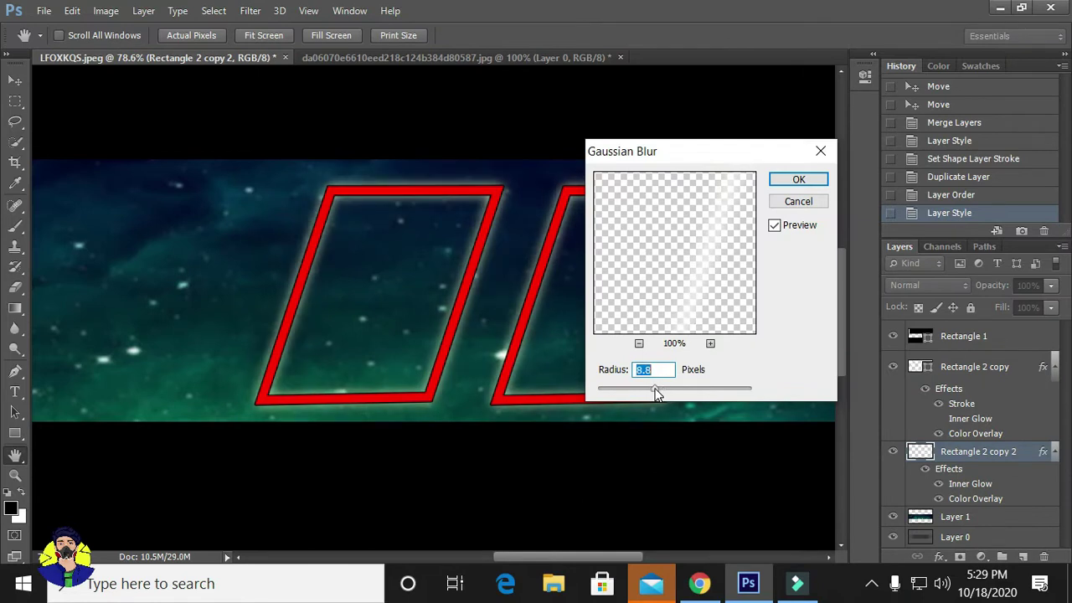
click(799, 201)
double_click(917, 449)
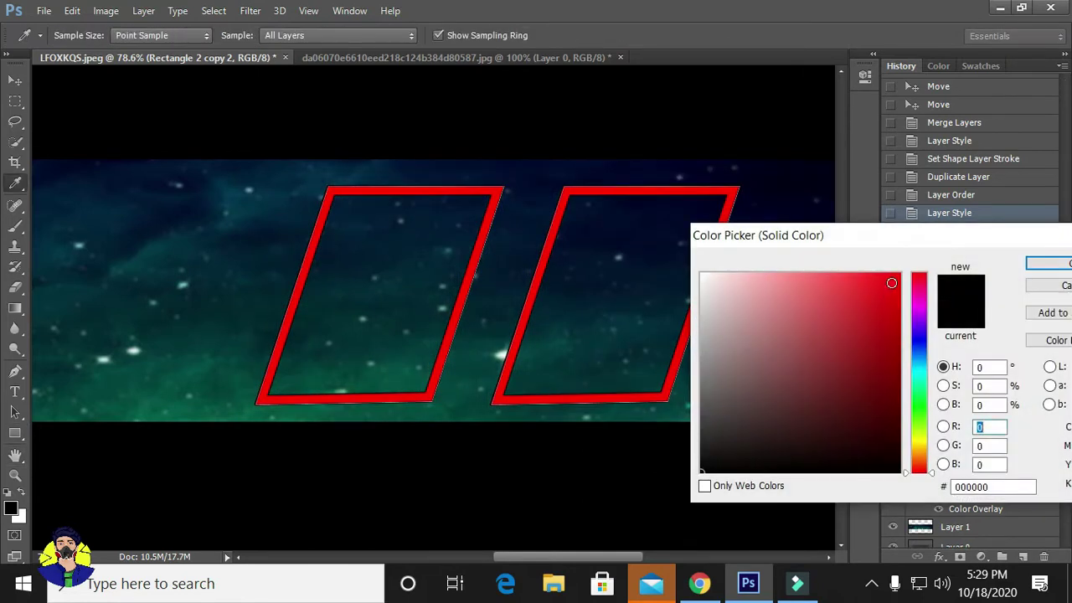
click(1038, 271)
Gaussian-blur Rectangle 2 copy 2 with a radius of about 11.4 pixels
click(250, 10)
click(519, 344)
click(488, 231)
drag(640, 393, 658, 391)
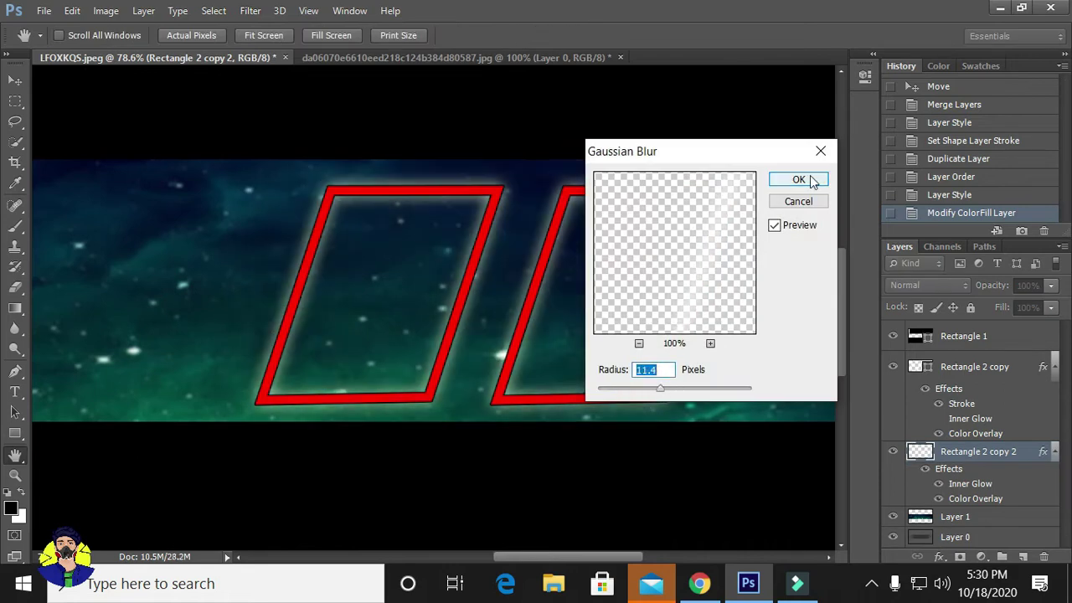
key(Return)
scroll(436, 318, down, 3)
Check the blurred copy's layer styles, then apply a second Gaussian Blur to it
double_click(1024, 456)
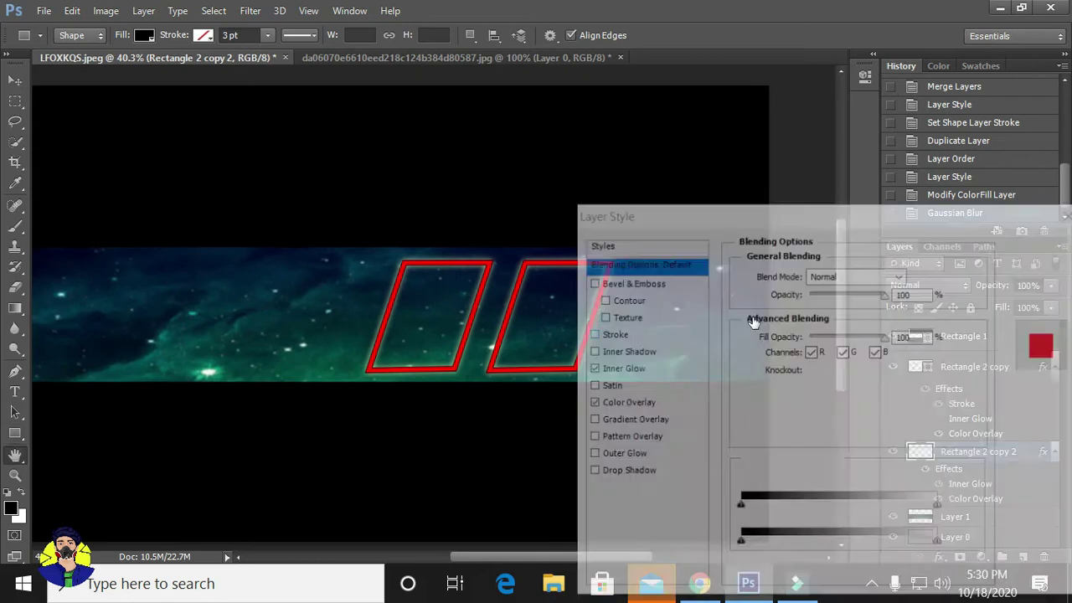
click(644, 403)
click(1045, 243)
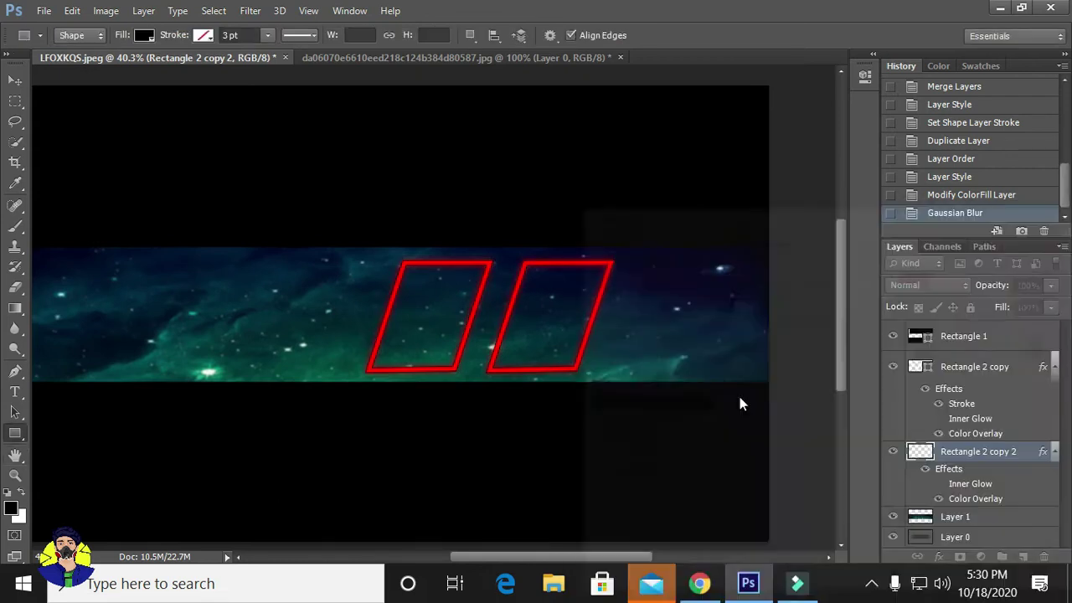
click(249, 10)
click(536, 282)
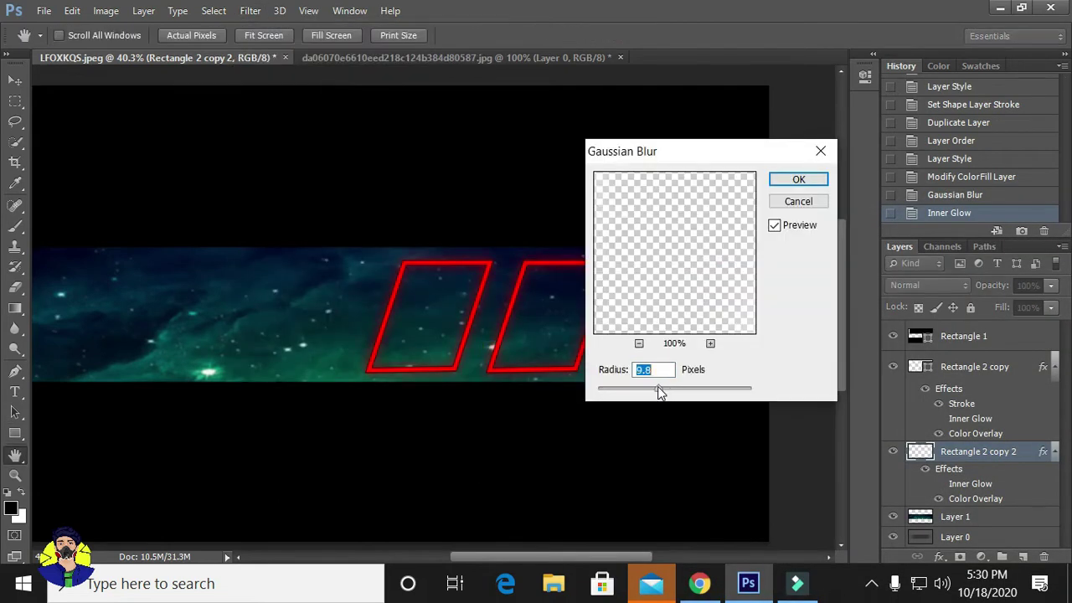
key(Return)
Set the blurred copy's Color Overlay to a lighter red at 81% opacity
double_click(1027, 461)
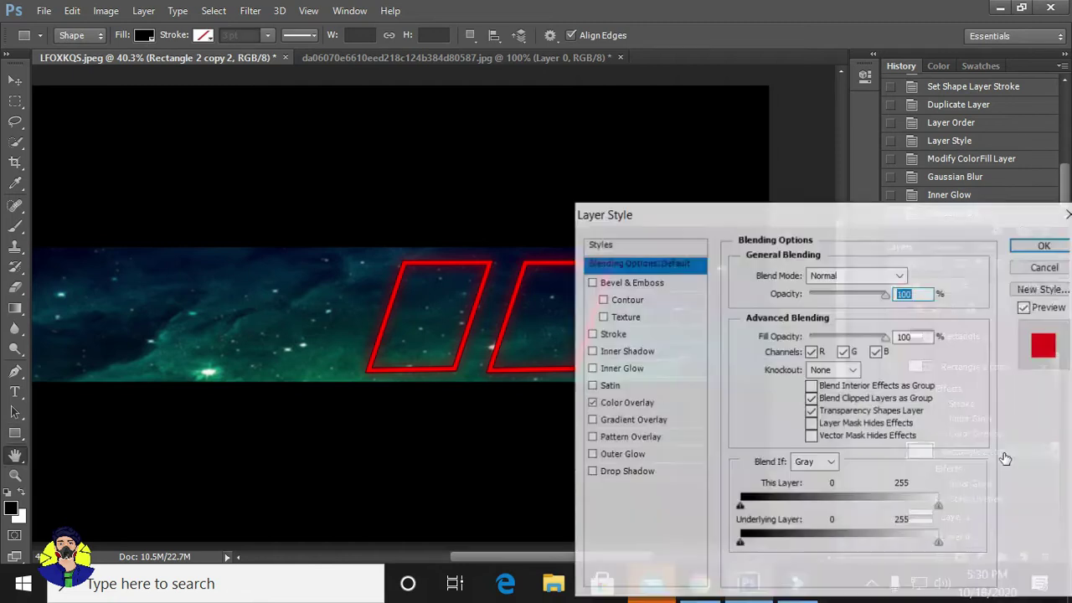
click(625, 403)
drag(848, 292, 861, 297)
click(917, 274)
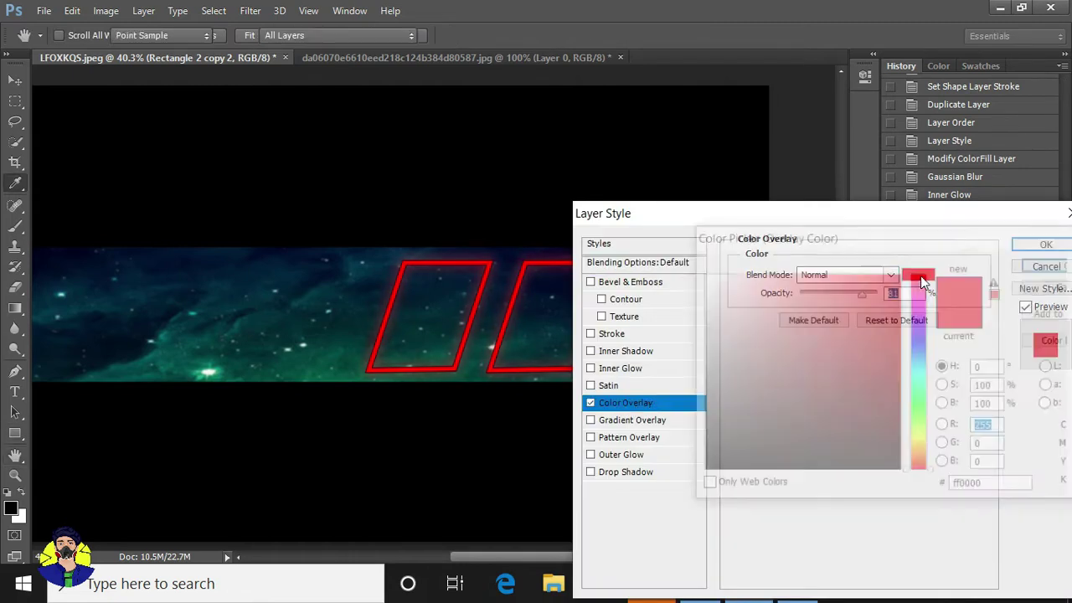
click(836, 276)
click(1049, 263)
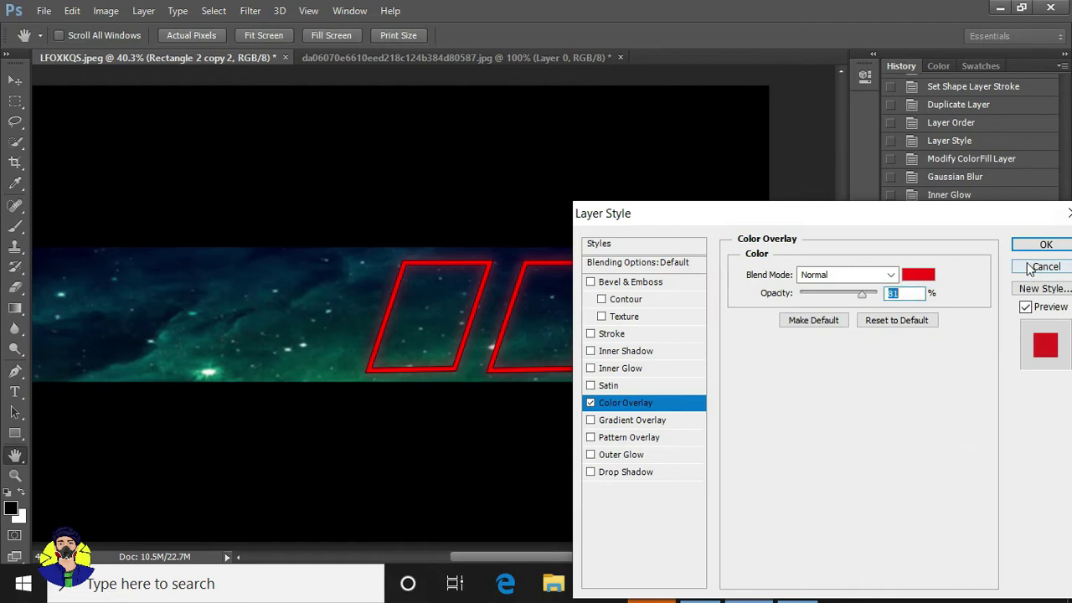
click(1045, 243)
Start changing the Rectangle 2 copy Color Overlay colour to purple-blue
click(1007, 372)
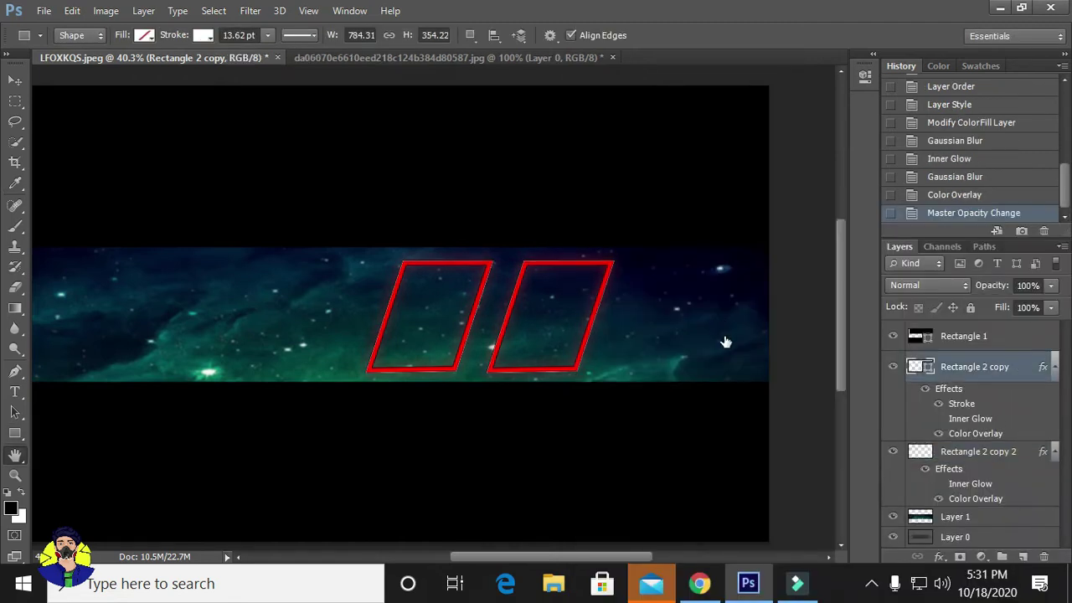
double_click(975, 432)
click(918, 276)
click(919, 337)
drag(863, 339, 794, 238)
Set the Rectangle 2 copy outline overlay to a saturated blue, #5969ff
click(829, 274)
click(1048, 263)
click(1045, 242)
Open both fitness photos from the download pic folder, closing da06070e without saving
click(44, 10)
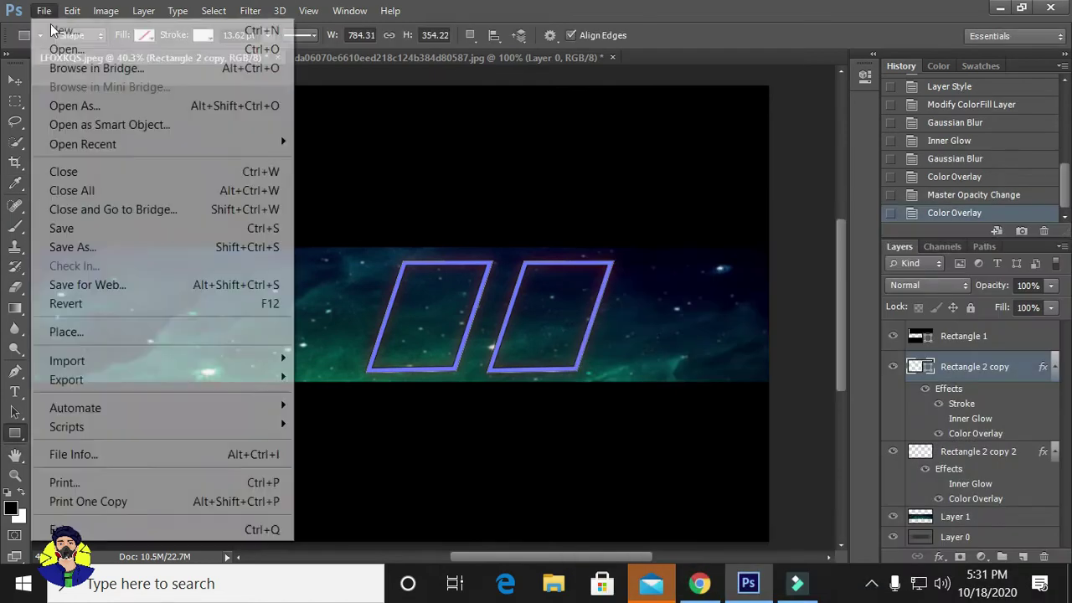
click(50, 47)
double_click(503, 363)
double_click(278, 100)
scroll(466, 290, up, 5)
click(544, 200)
ctrl+click(413, 377)
key(Return)
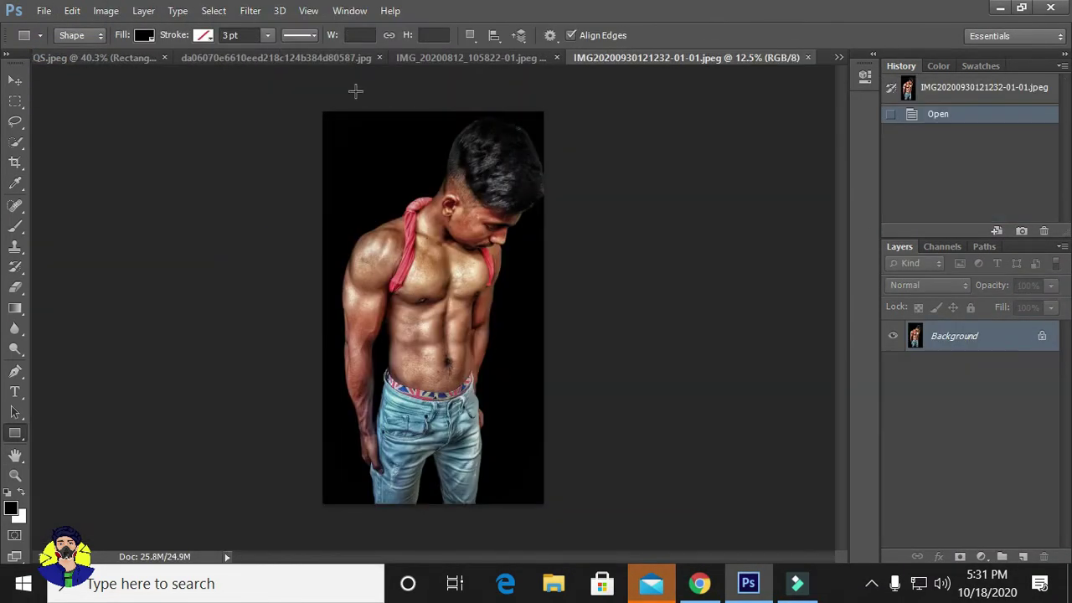
click(377, 58)
click(466, 58)
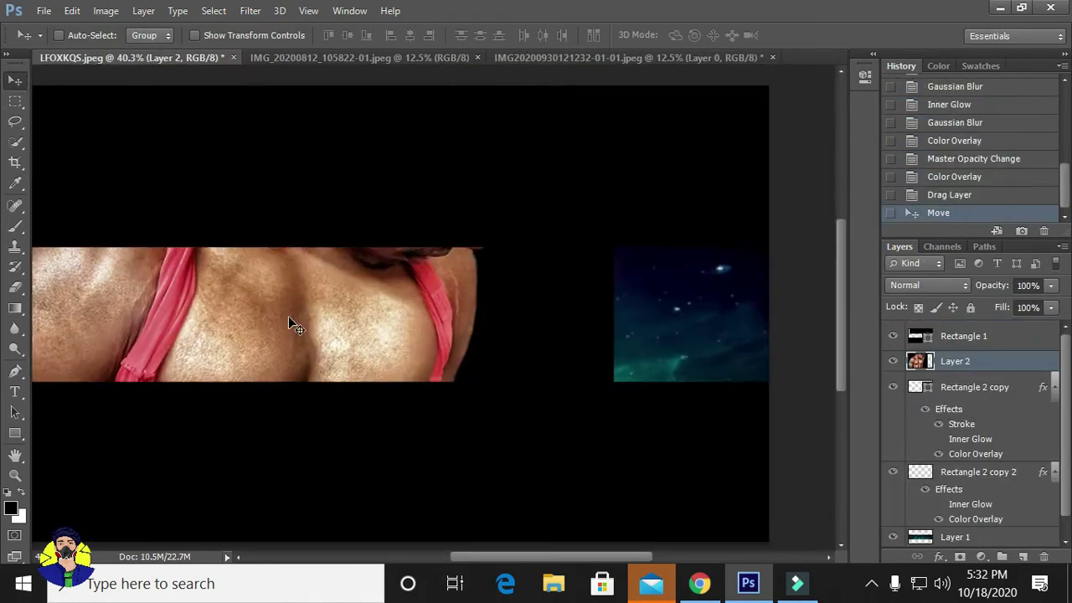
Unlock the photo's background and drag the gym photo into the banner document
click(628, 56)
click(771, 56)
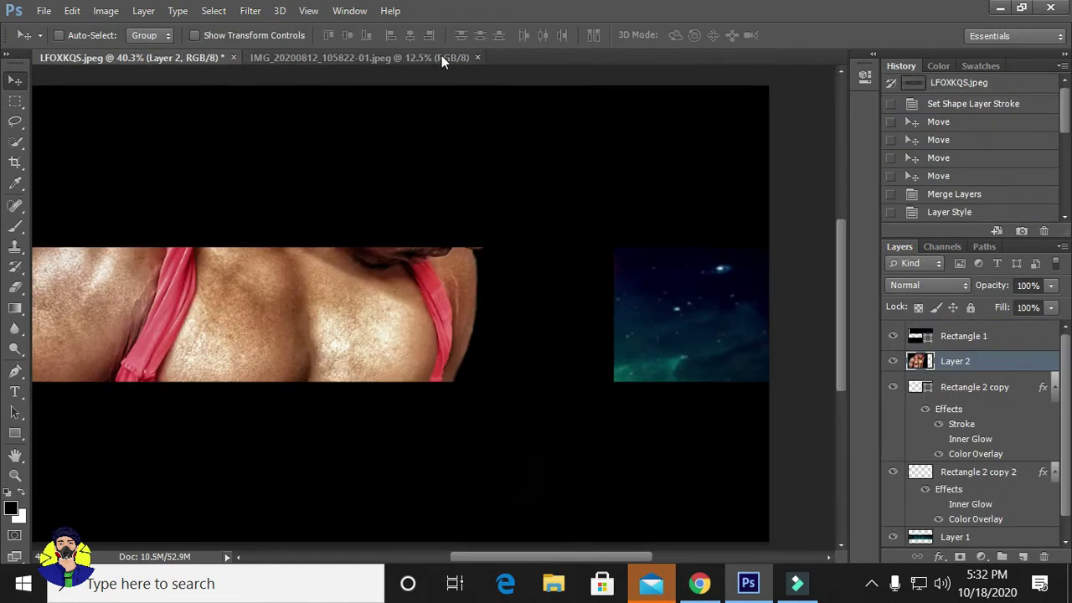
click(442, 57)
drag(431, 297, 99, 341)
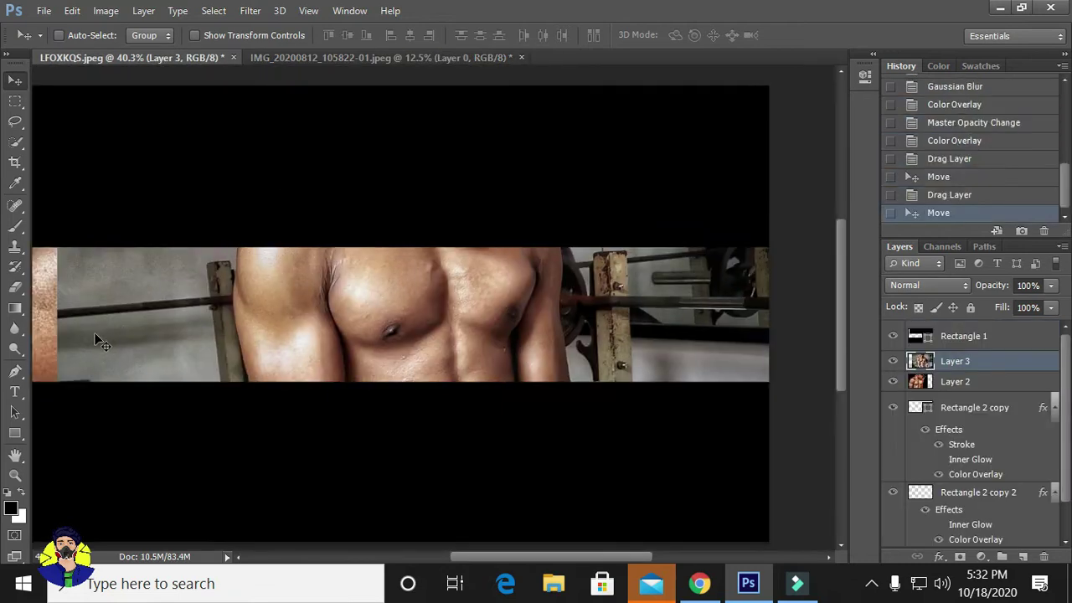
drag(186, 333, 268, 383)
Scale the gym photo down and move it to the right
key(ctrl+t)
mouse_move(695, 129)
mouse_down()
mouse_move(658, 186)
mouse_move(579, 131)
mouse_move(558, 212)
mouse_up()
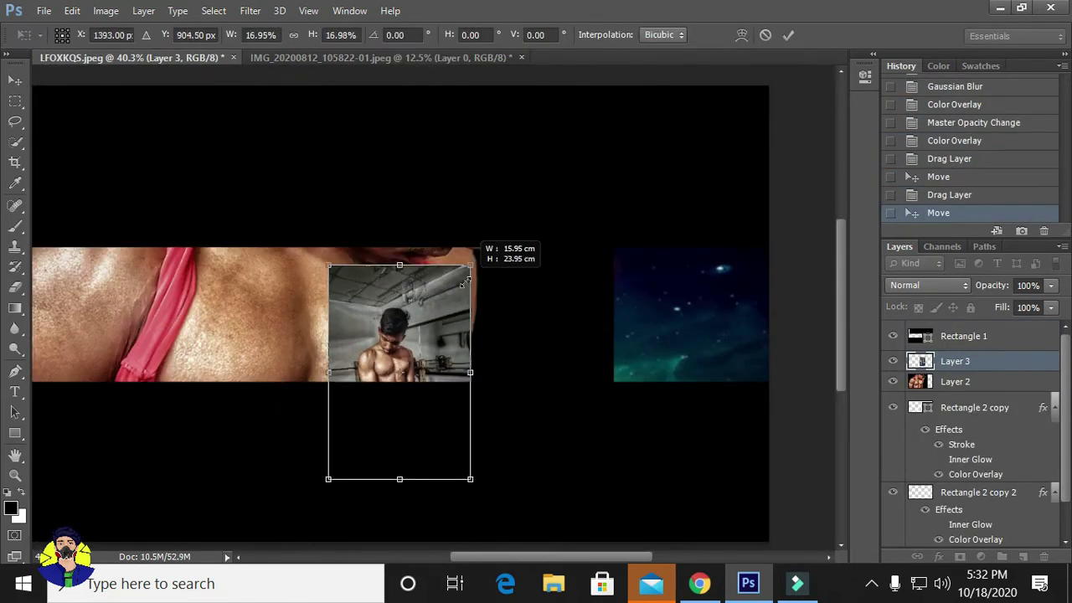
click(790, 34)
drag(490, 314, 573, 313)
Shrink the posing photo on Layer 2 to about a quarter and position it
click(954, 381)
key(ctrl+t)
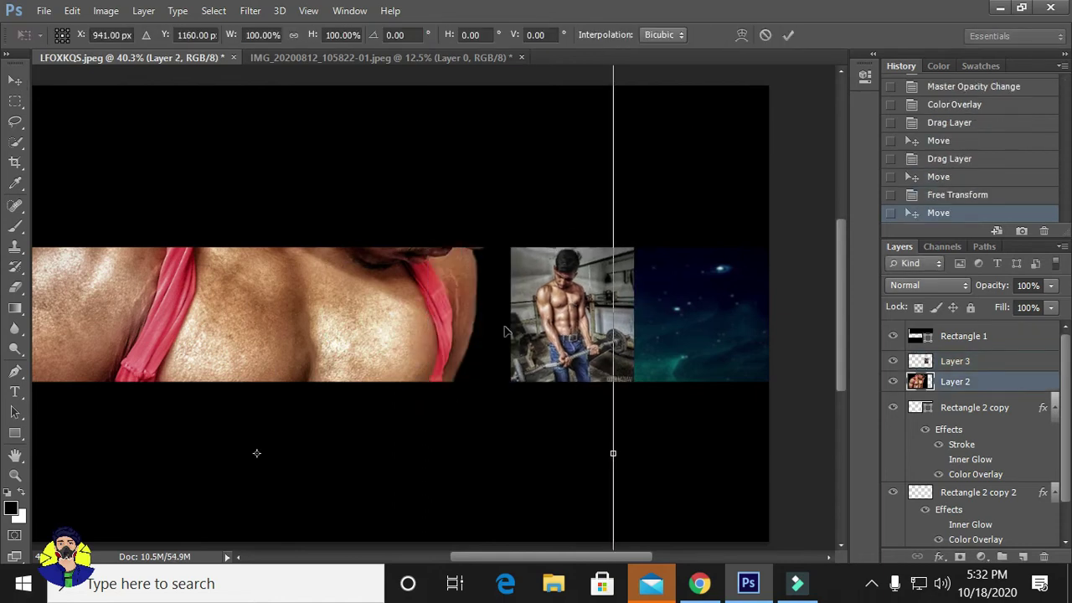
drag(256, 452, 437, 536)
mouse_move(795, 75)
mouse_down()
mouse_move(473, 263)
mouse_move(548, 210)
mouse_up()
drag(510, 497, 421, 447)
drag(369, 368, 438, 303)
drag(502, 227, 497, 224)
key(Return)
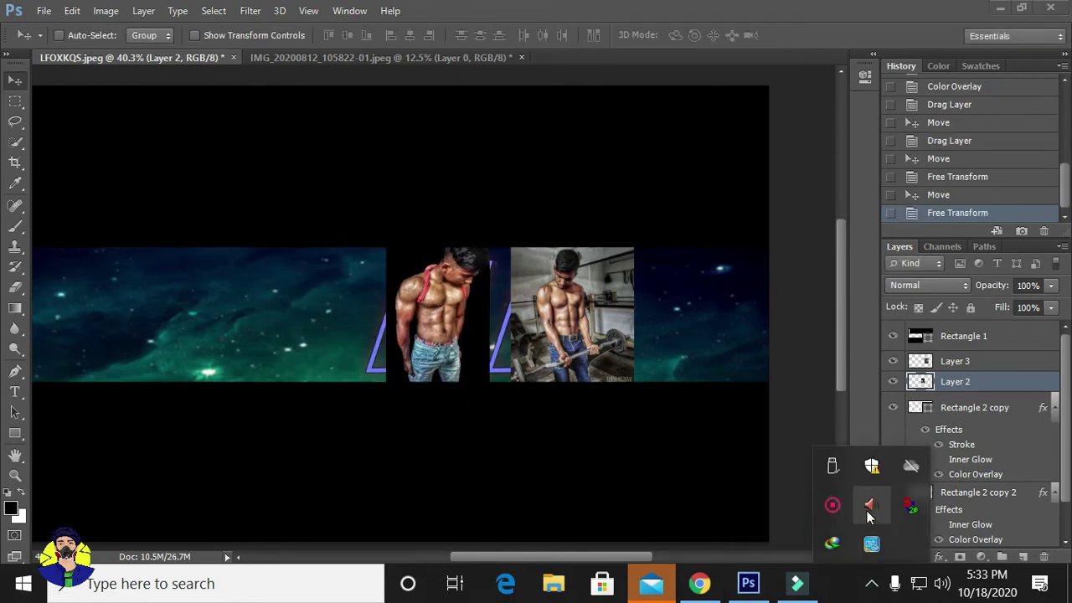
Shift the blue outlines right, move the posing photo left, and reposition the gym photo
click(975, 407)
drag(549, 344, 590, 352)
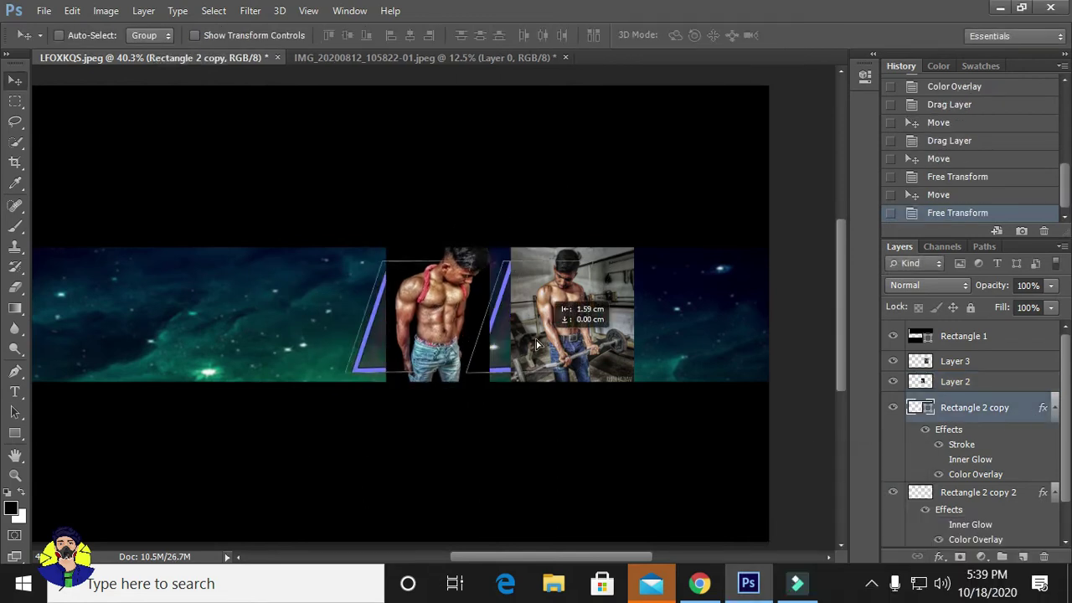
ctrl+click(593, 352)
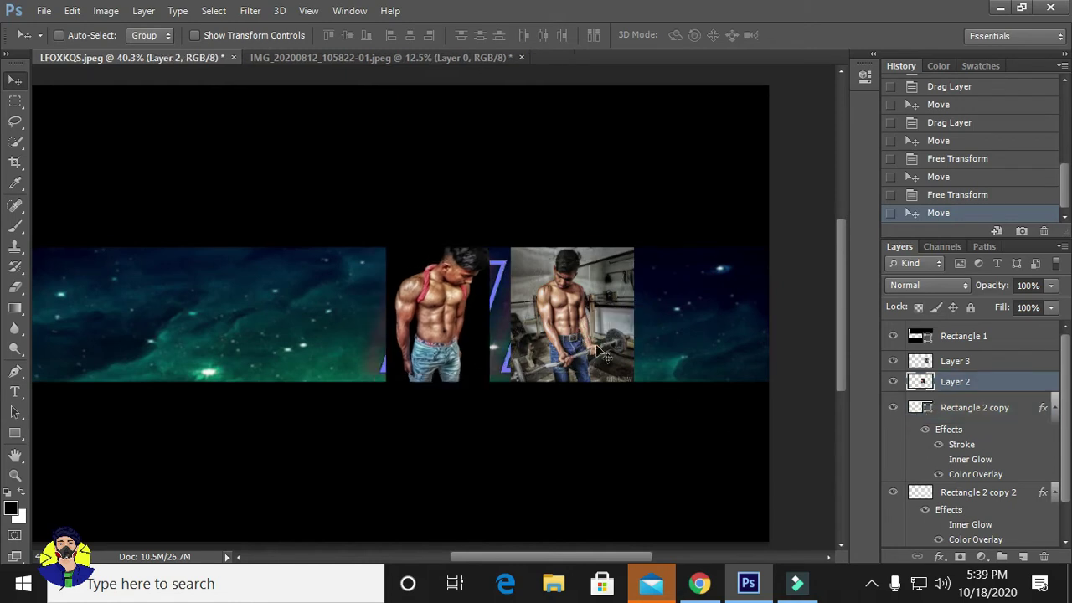
drag(598, 352, 557, 352)
drag(988, 364, 988, 387)
drag(574, 322, 562, 312)
Resize the gym photo, try clipping it into the parallelogram, then undo via History
key(ctrl+t)
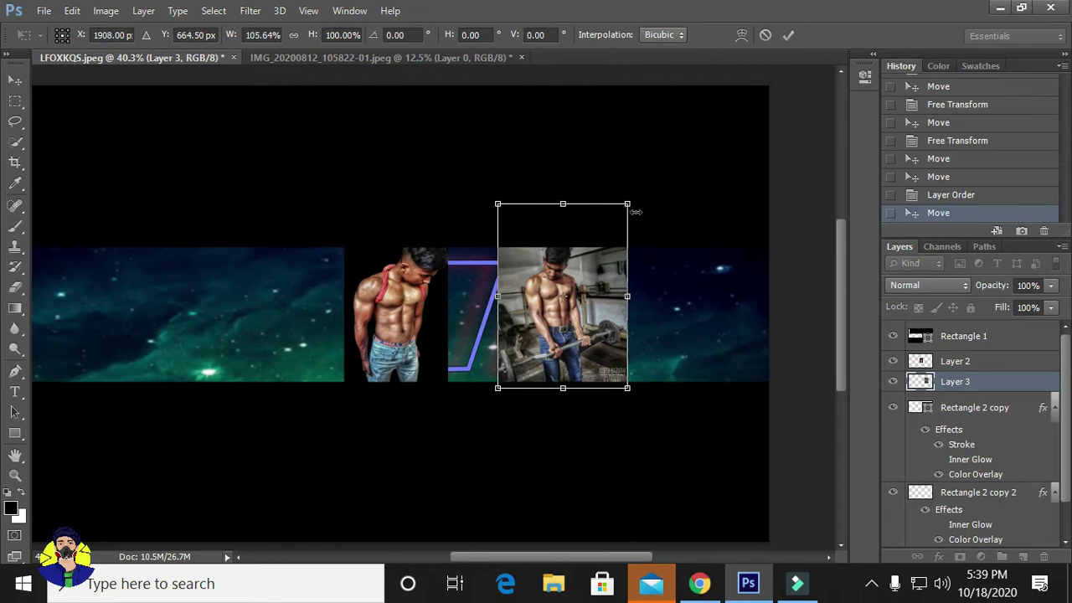
drag(637, 211, 628, 206)
click(788, 34)
right_click(988, 381)
click(665, 296)
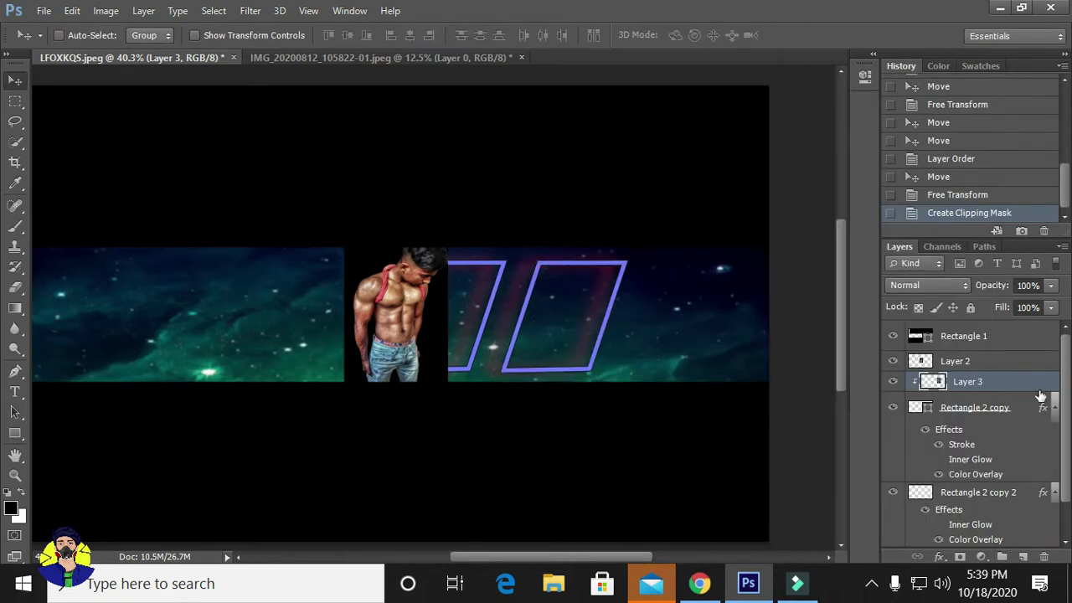
click(957, 194)
click(957, 158)
click(957, 122)
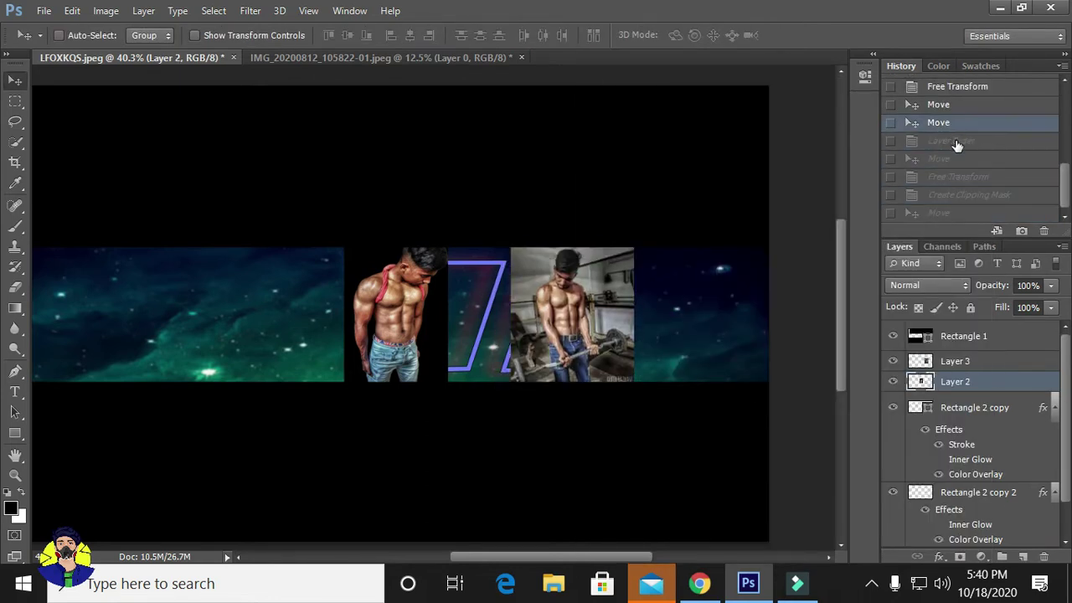
click(953, 177)
Put the gym photo layer below the outlines and align it under the right frame
key(shift+Up)
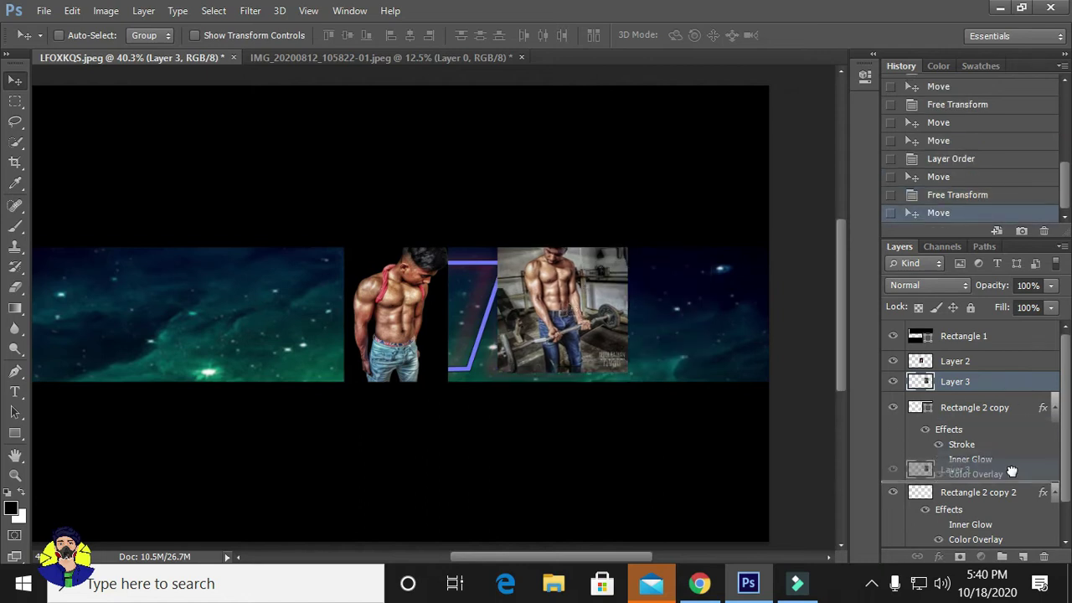
drag(1011, 472, 1009, 471)
click(973, 387)
drag(442, 320, 480, 321)
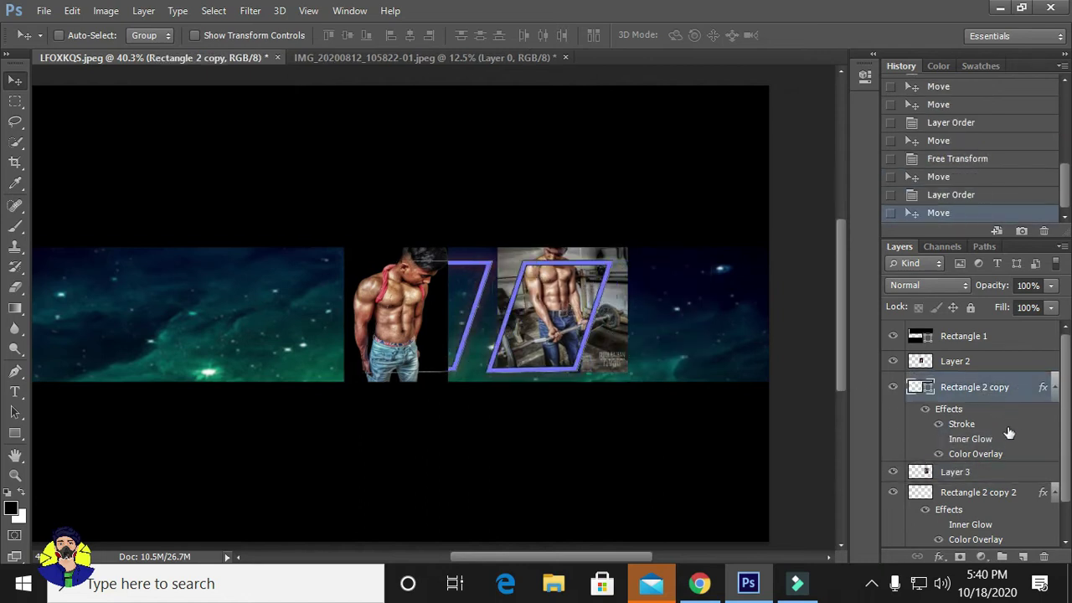
click(954, 471)
scroll(536, 318, up, 6)
drag(624, 341, 695, 418)
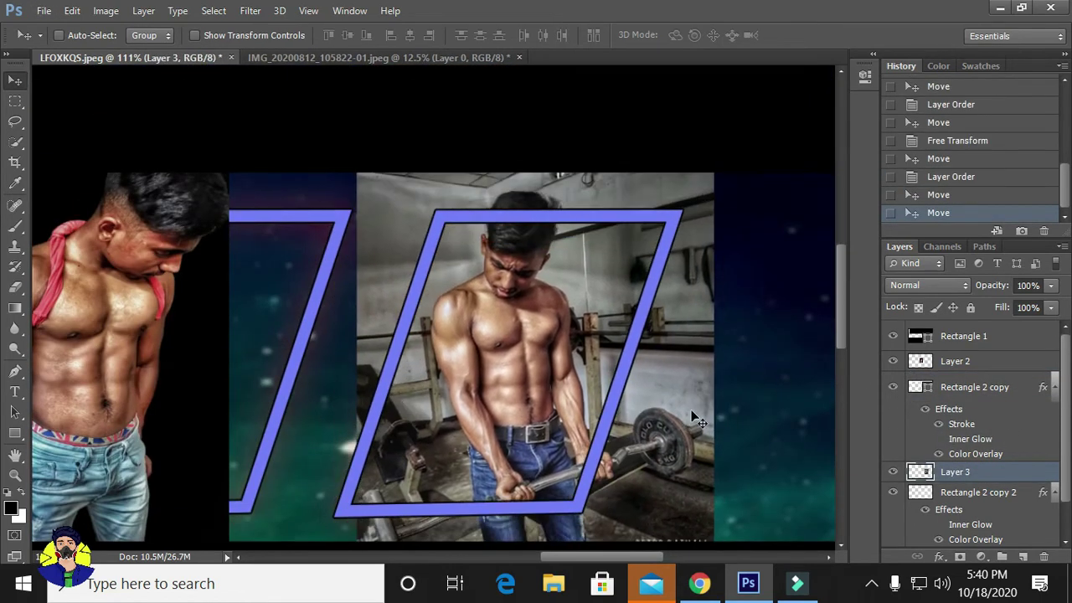
Narrow the gym photo from its right side and shift it slightly right
key(ctrl+t)
drag(713, 89, 640, 149)
drag(601, 222, 612, 222)
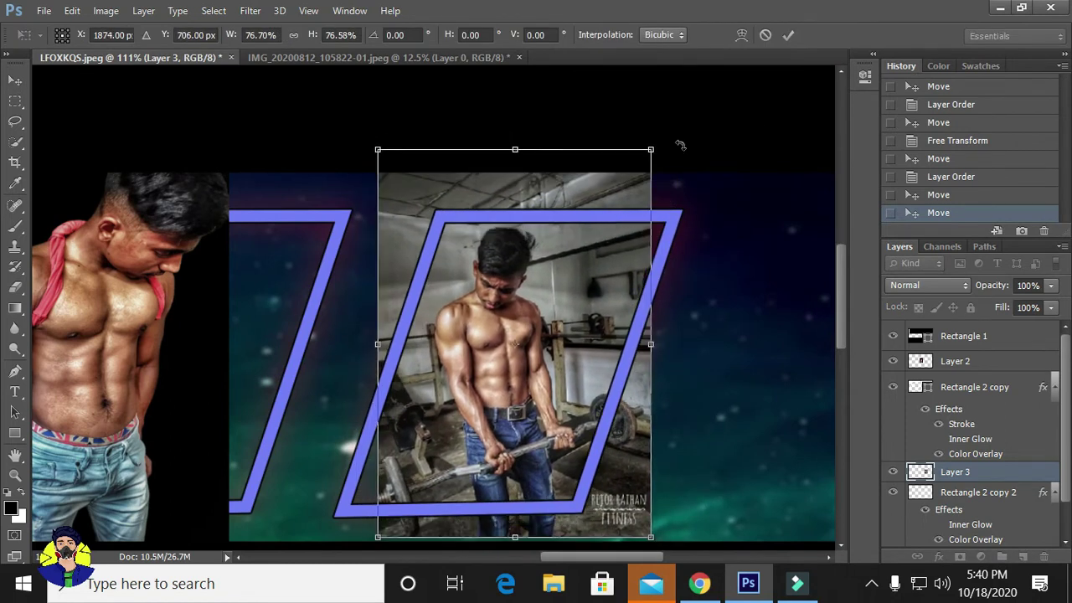
key(Return)
scroll(436, 335, down, 2)
Erase the gym photo's lower-right overhang, watermark, and strip below the frame with a 191 px Eraser
click(704, 327)
right_click(728, 287)
click(681, 323)
drag(681, 323, 680, 429)
click(680, 430)
scroll(681, 430, down, 3)
click(674, 374)
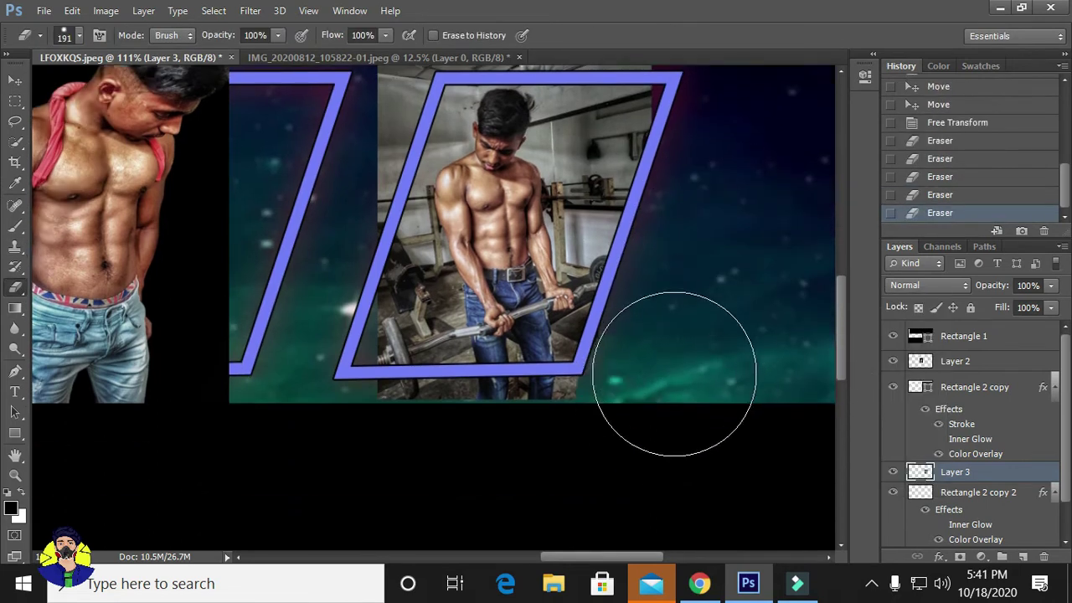
drag(560, 455, 382, 447)
Erase the remaining photo below and above the frame, undoing an accidental selection
scroll(316, 316, up, 2)
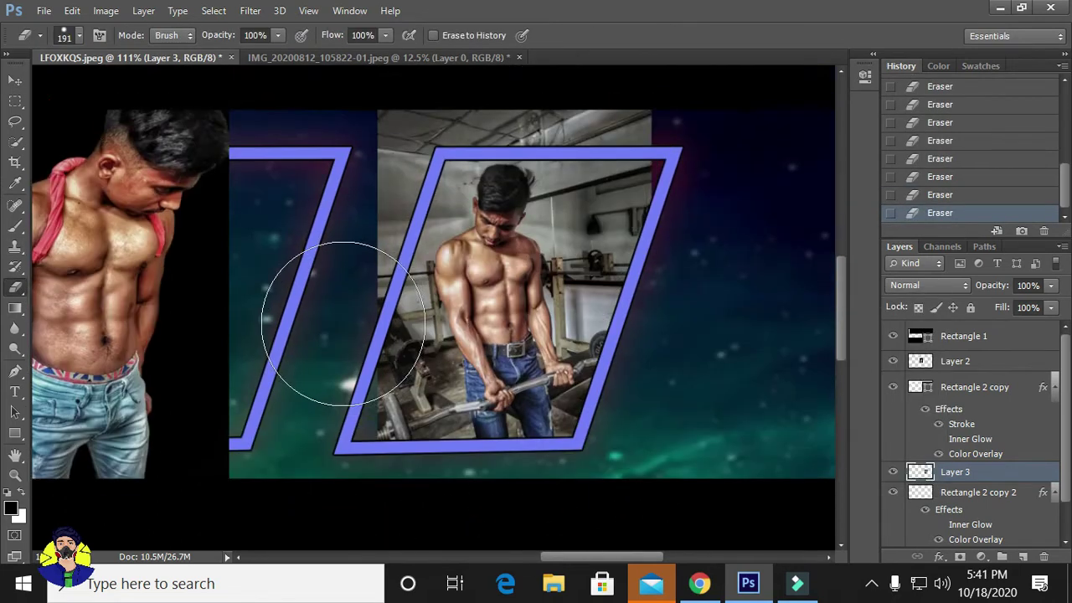
scroll(331, 279, up, 2)
click(331, 278)
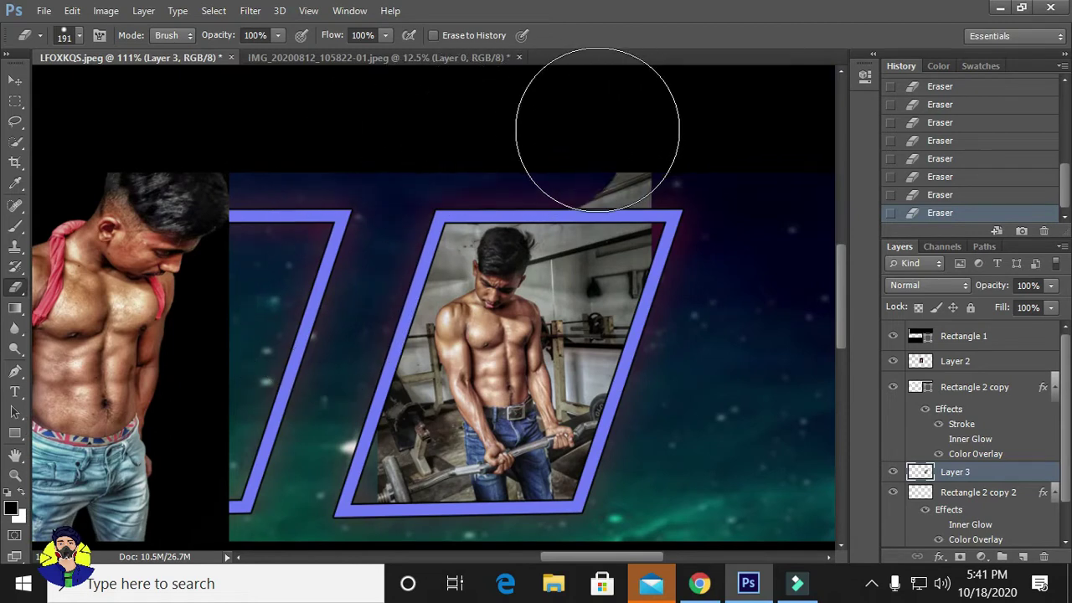
drag(484, 128, 636, 129)
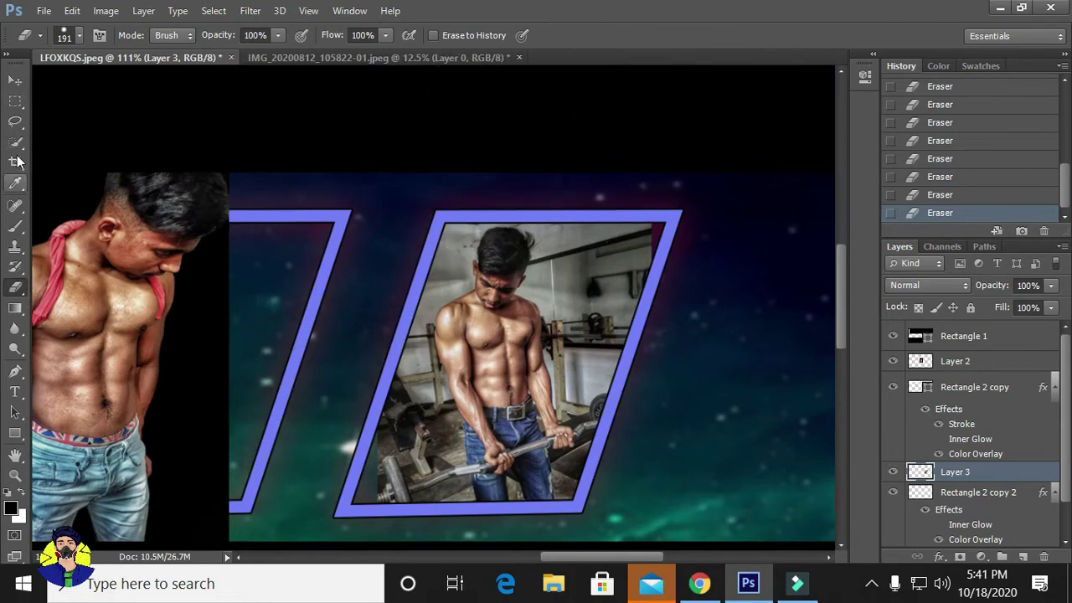
click(15, 101)
click(936, 196)
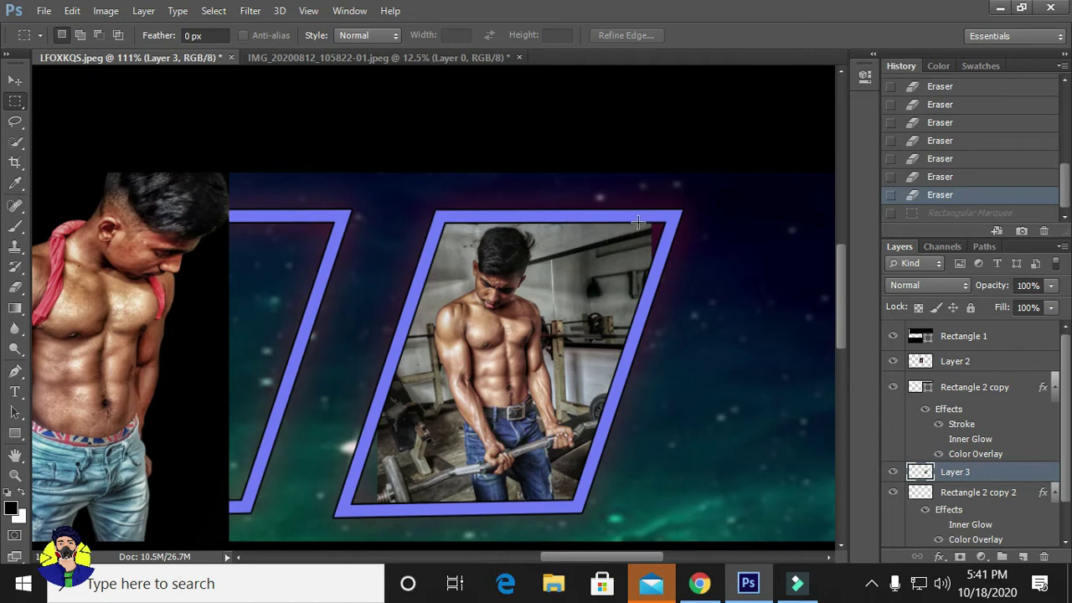
Copy a selected strip of the gym photo onto its own layer with Layer Via Copy
drag(649, 265, 650, 264)
right_click(646, 242)
click(720, 343)
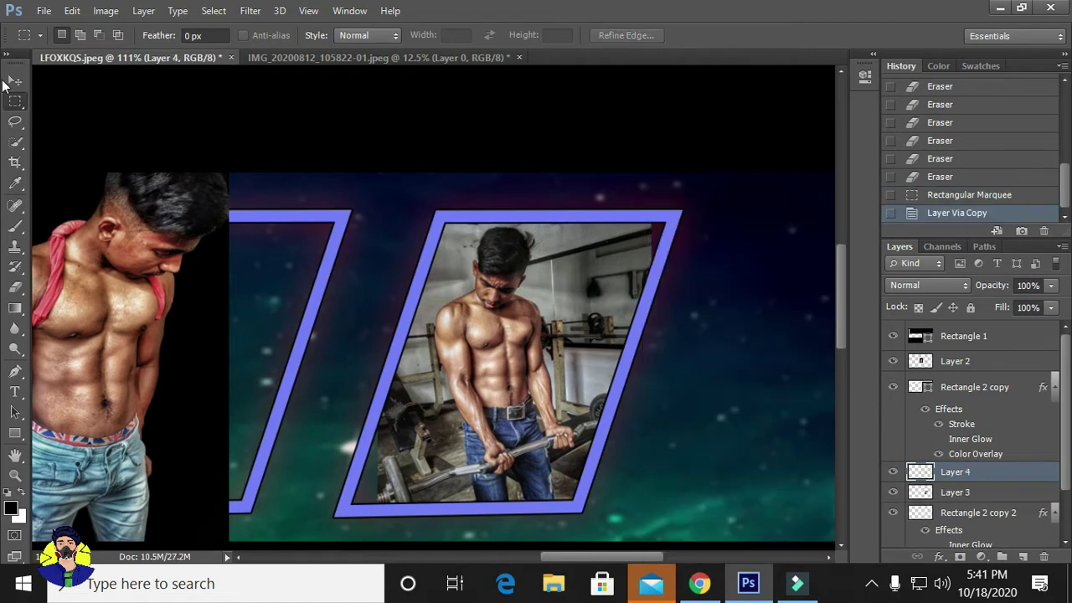
key(v)
scroll(676, 248, up, 5)
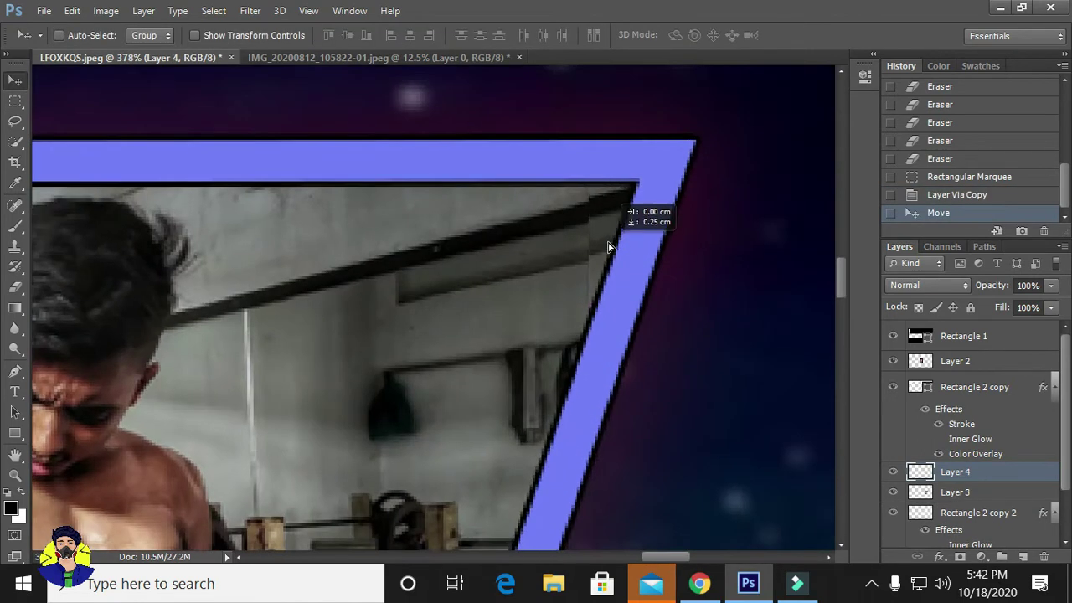
scroll(620, 267, down, 5)
scroll(369, 410, up, 2)
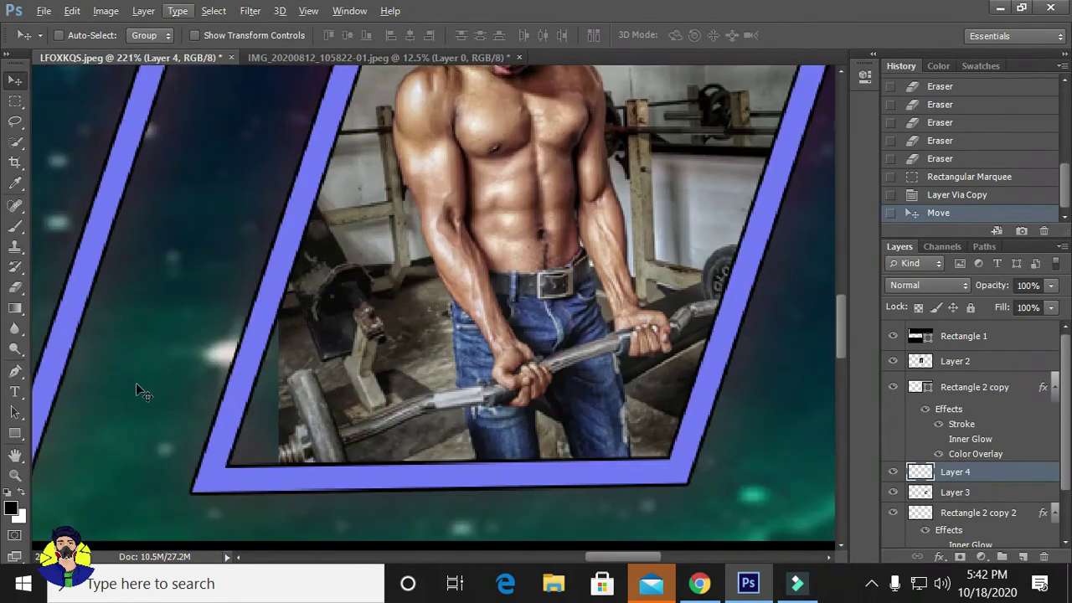
Try copying another strip, dismiss the empty-area warning, and toggle Layer 3 to inspect the gap
click(16, 103)
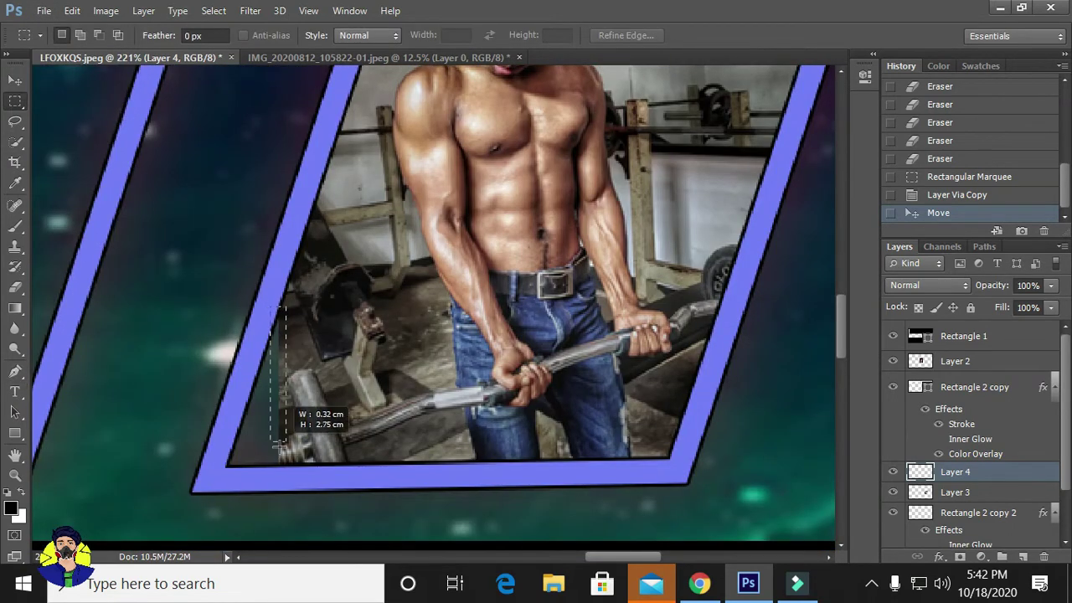
right_click(276, 375)
key(Escape)
key(v)
drag(278, 394, 275, 426)
key(Return)
click(990, 496)
click(213, 10)
click(234, 46)
click(893, 492)
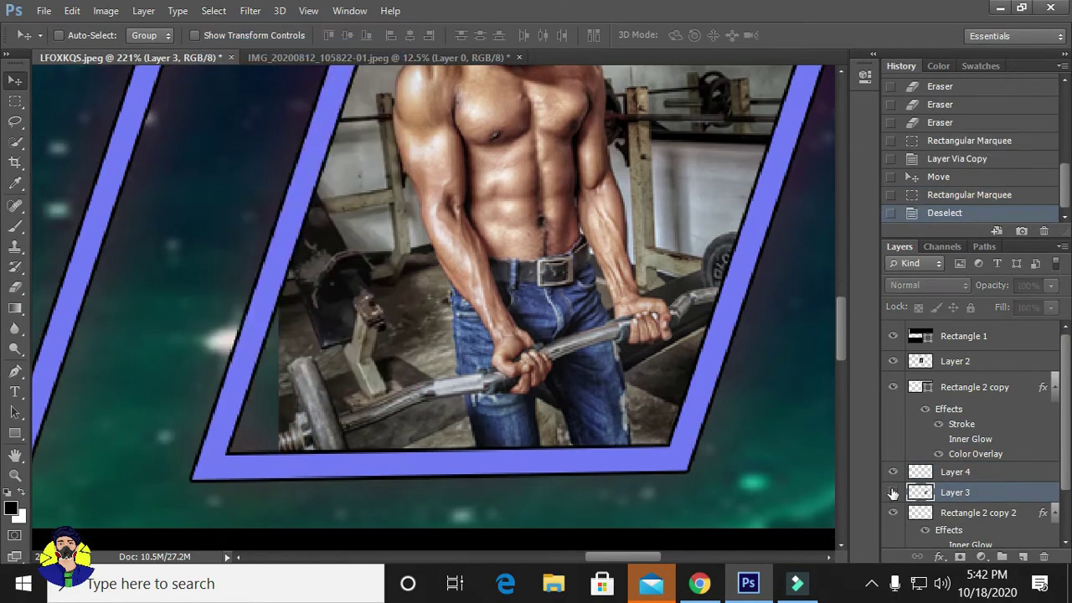
scroll(513, 417, up, 3)
scroll(513, 416, down, 2)
Copy a strip from the gym photo's left edge and shift duplicates left to fill the gap
key(m)
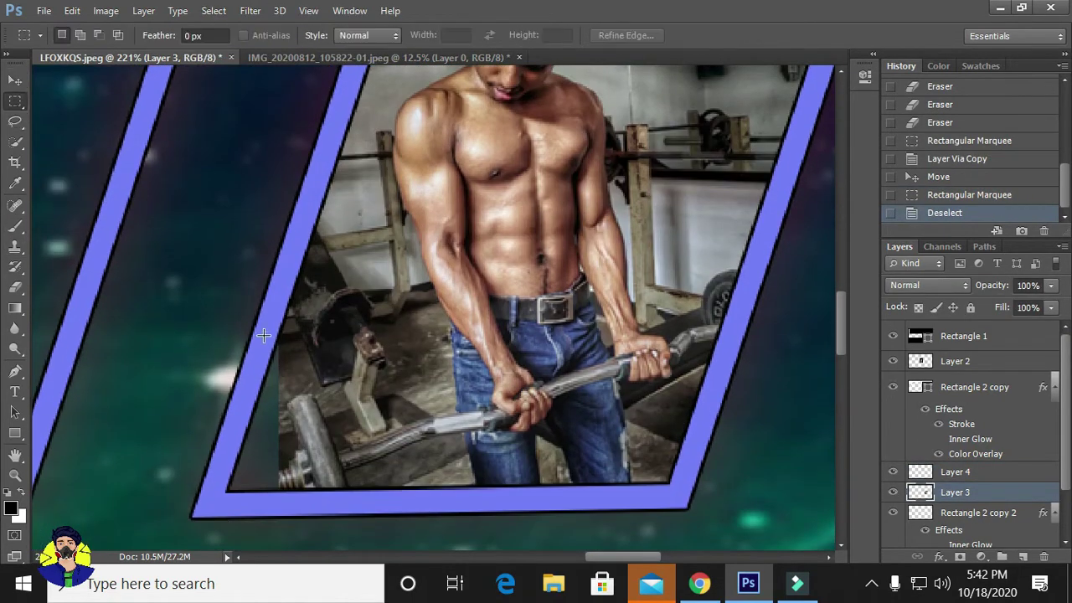
drag(286, 495, 350, 162)
key(ctrl+j)
key(v)
drag(284, 440, 251, 467)
drag(251, 467, 247, 476)
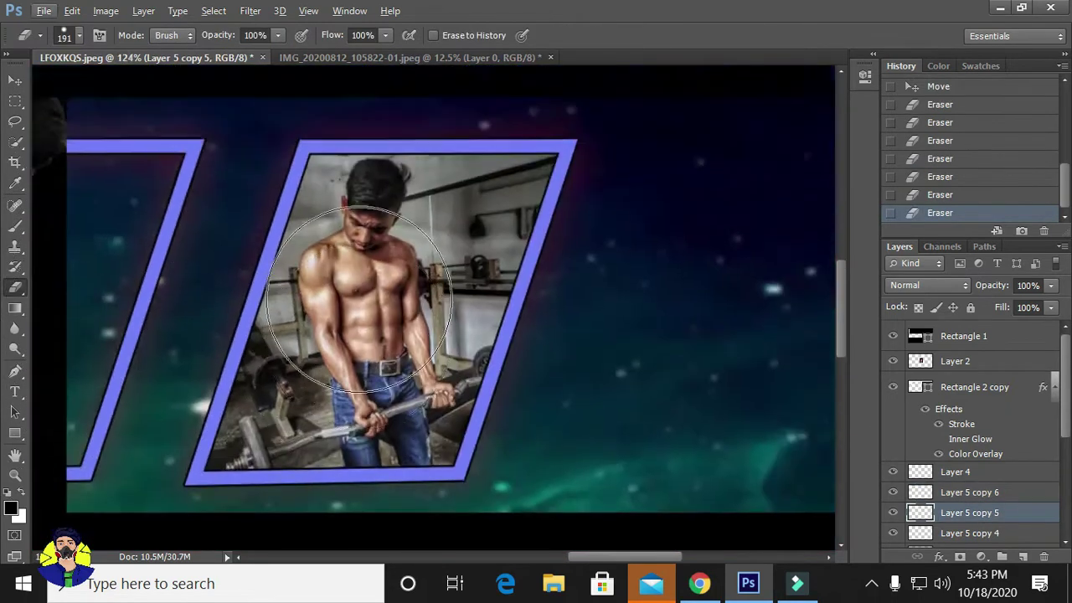
key(ctrl+0)
Merge the strip copies, starting from Layer 5 copy 6, into a single layer
click(1016, 471)
scroll(975, 468, down, 2)
scroll(975, 494, down, 2)
click(975, 511)
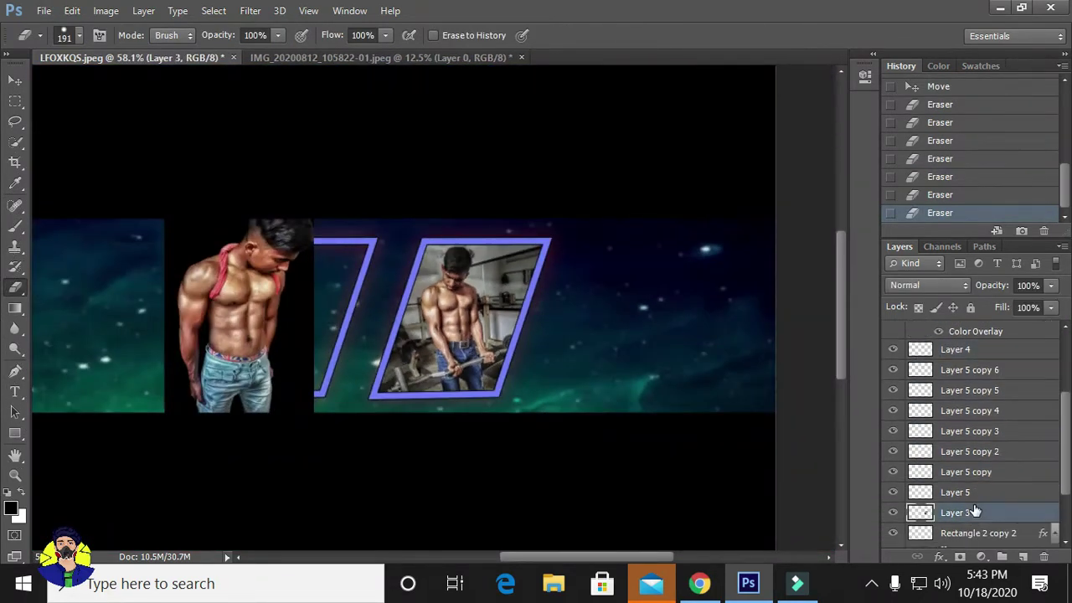
scroll(975, 435, up, 1)
scroll(921, 368, down, 1)
click(955, 349)
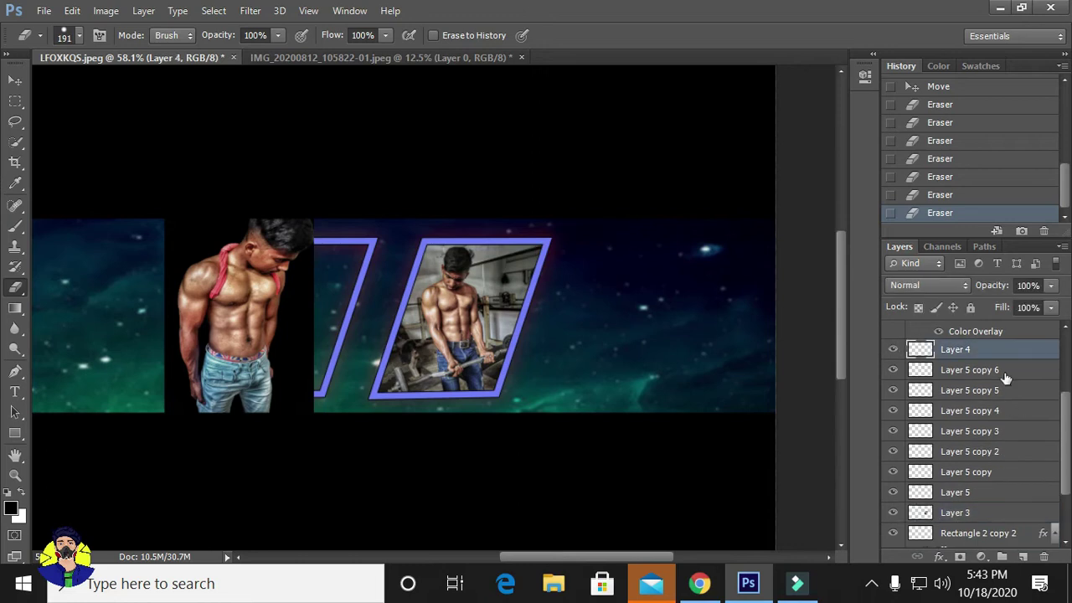
click(1004, 369)
shift+click(1002, 471)
right_click(1001, 472)
click(642, 484)
Merge the combined strips into Layer 4
click(900, 441)
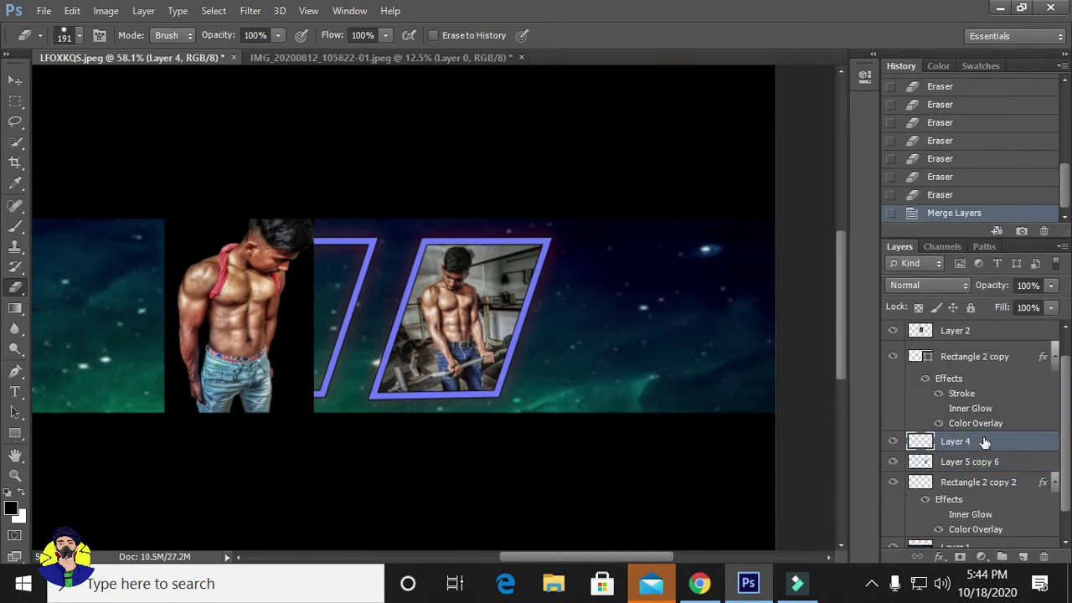
shift+click(1014, 460)
right_click(1013, 459)
click(653, 472)
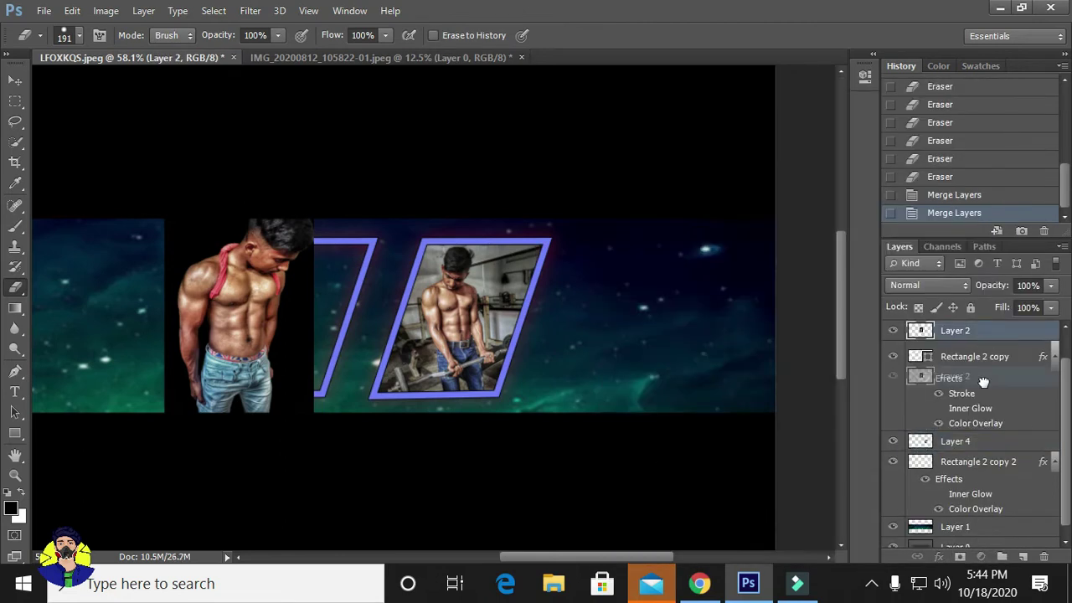
Place Layer 2 below Rectangle 2 copy and move the towel photo into the left frame
drag(954, 330, 994, 426)
scroll(125, 148, up, 2)
key(v)
mouse_move(411, 376)
mouse_down()
mouse_move(527, 335)
mouse_move(515, 369)
mouse_up()
scroll(530, 321, up, 1)
Scale the towel photo down to about 67% and position it inside the left frame
key(ctrl+t)
drag(567, 211, 519, 258)
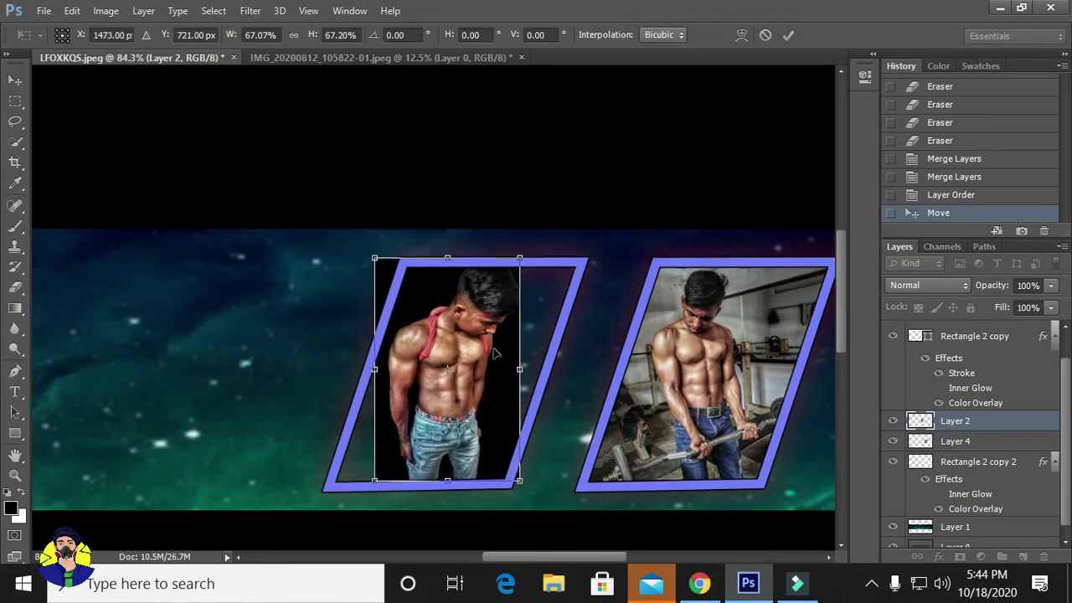
click(788, 39)
drag(460, 454, 441, 427)
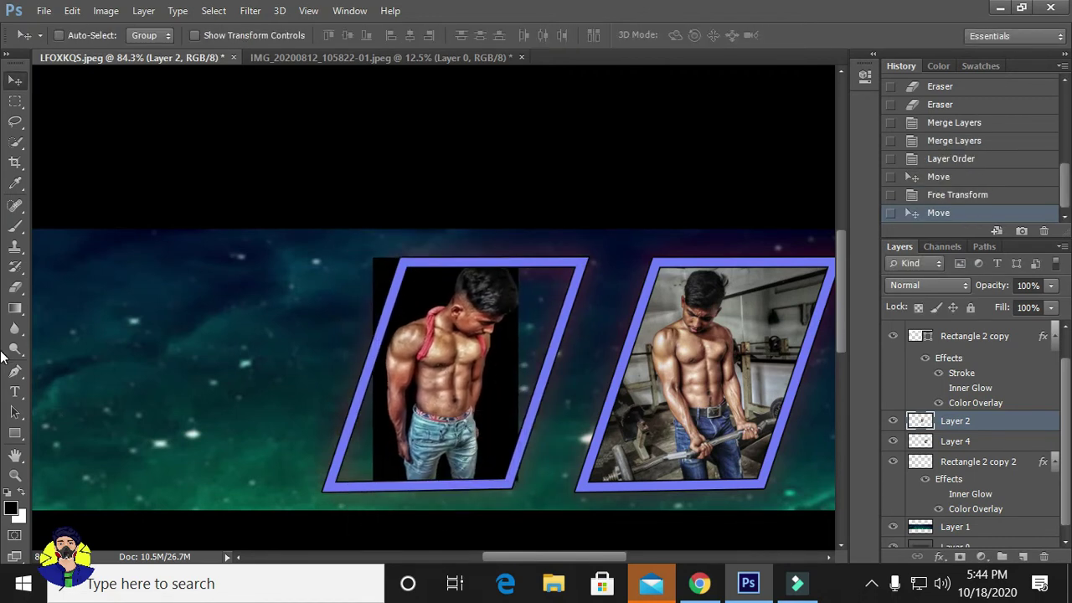
Fill the empty area right of the towel photo with black and copy that block to the lower left
click(16, 101)
drag(569, 335, 612, 440)
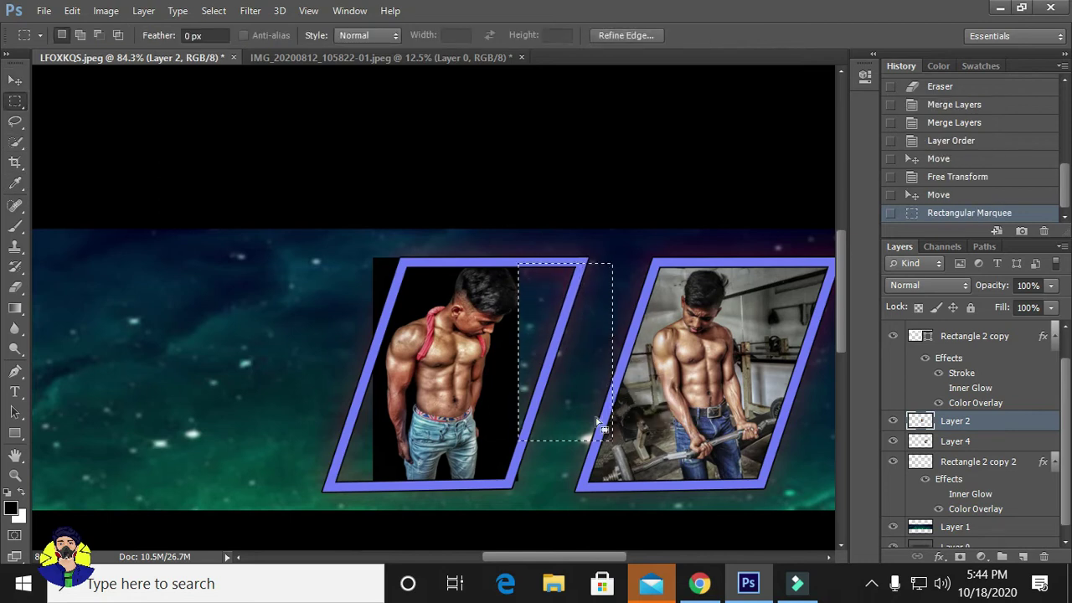
key(ctrl+BackSpace)
key(ctrl+z)
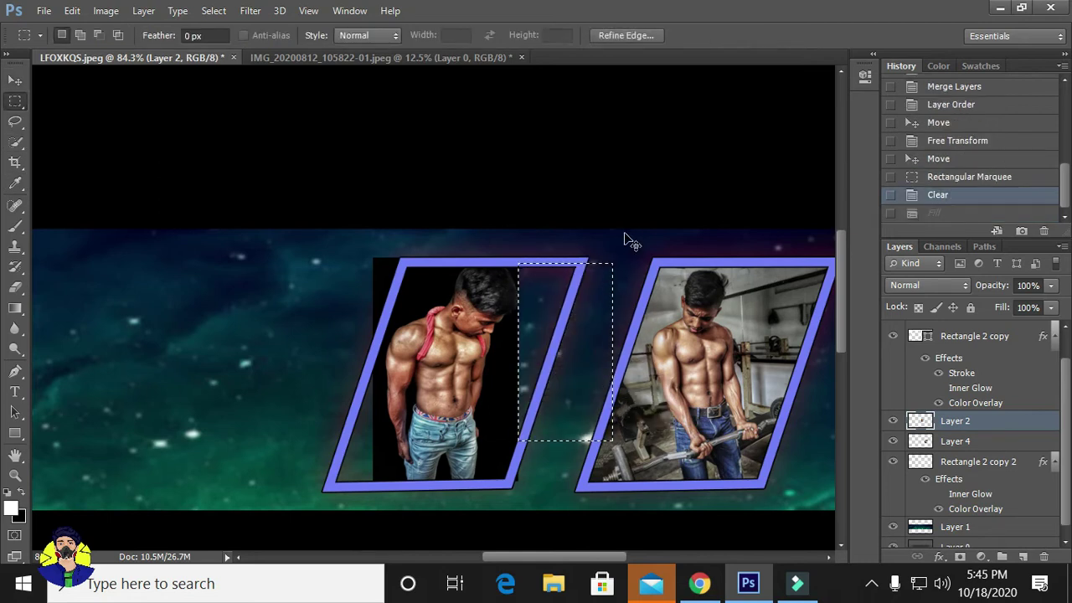
key(ctrl+BackSpace)
click(15, 81)
drag(609, 311, 373, 393)
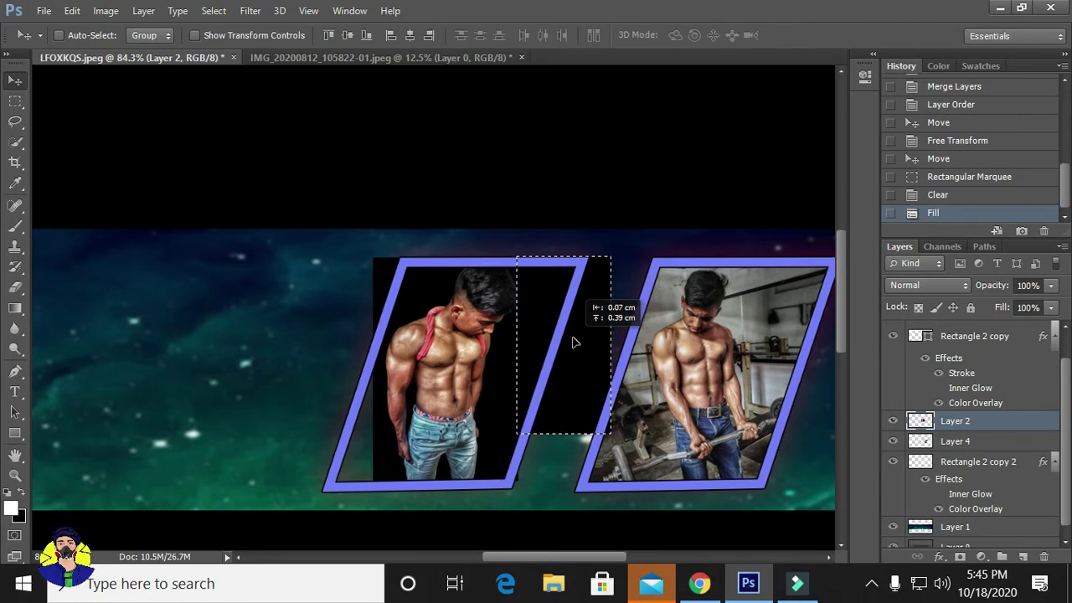
Merge Layer 4 into Layer 2 and clear the selection
ctrl+click(996, 442)
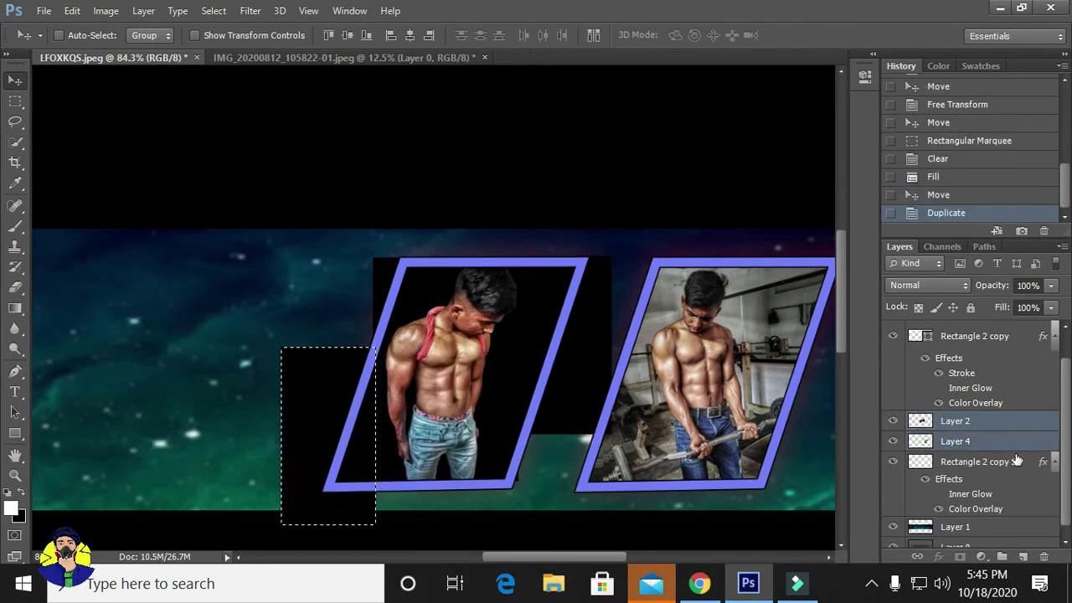
scroll(997, 441, up, 1)
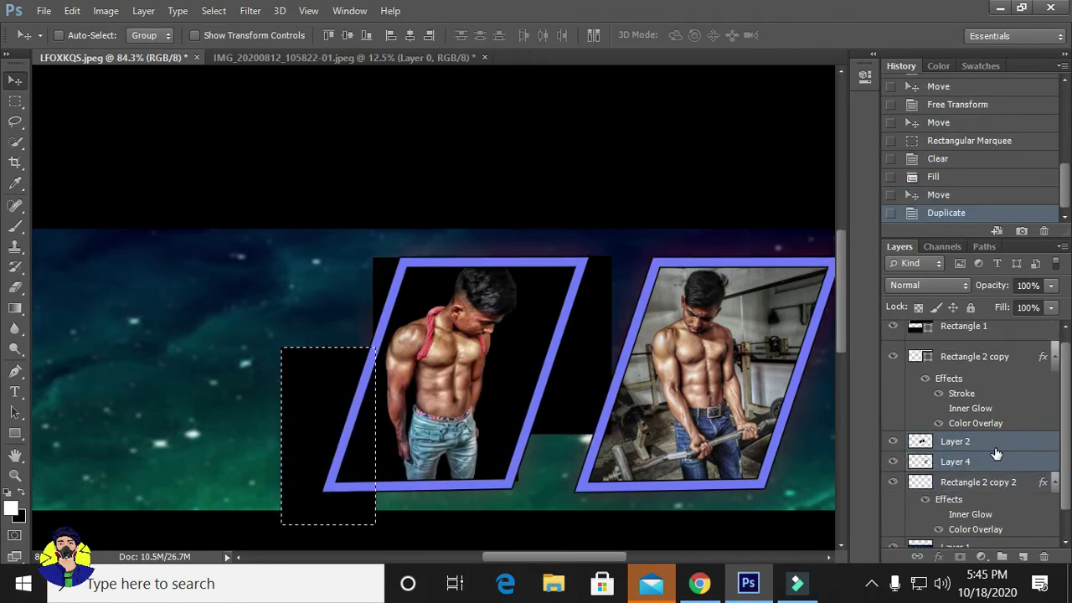
right_click(996, 441)
click(992, 450)
click(213, 11)
click(231, 47)
Erase the black overhang outside the frame, undoing two strokes and shrinking the eraser to 55 px
key(e)
drag(323, 226, 291, 350)
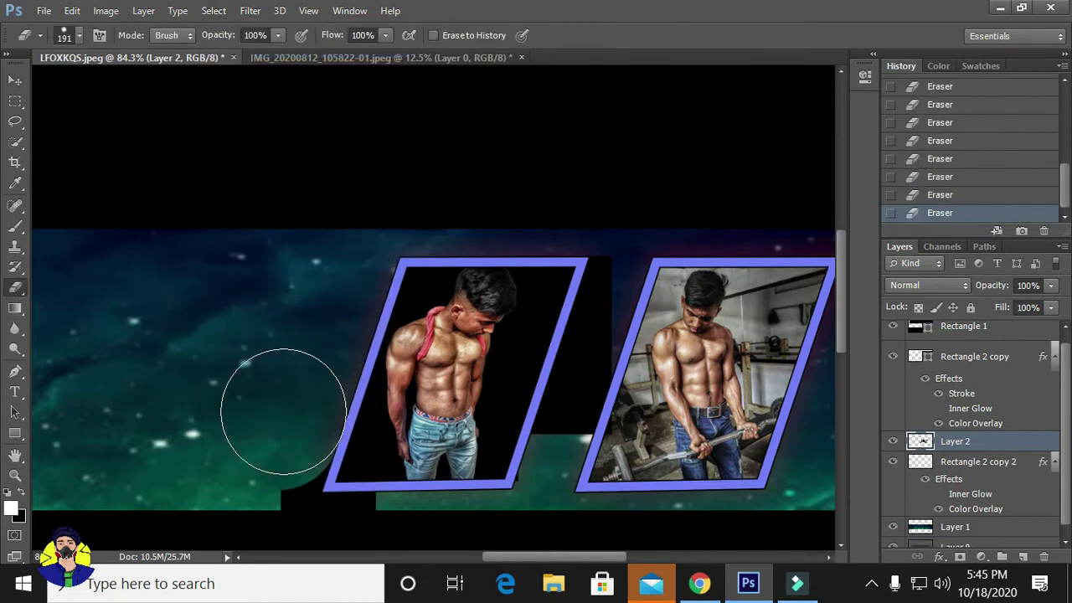
click(425, 557)
drag(424, 557, 571, 557)
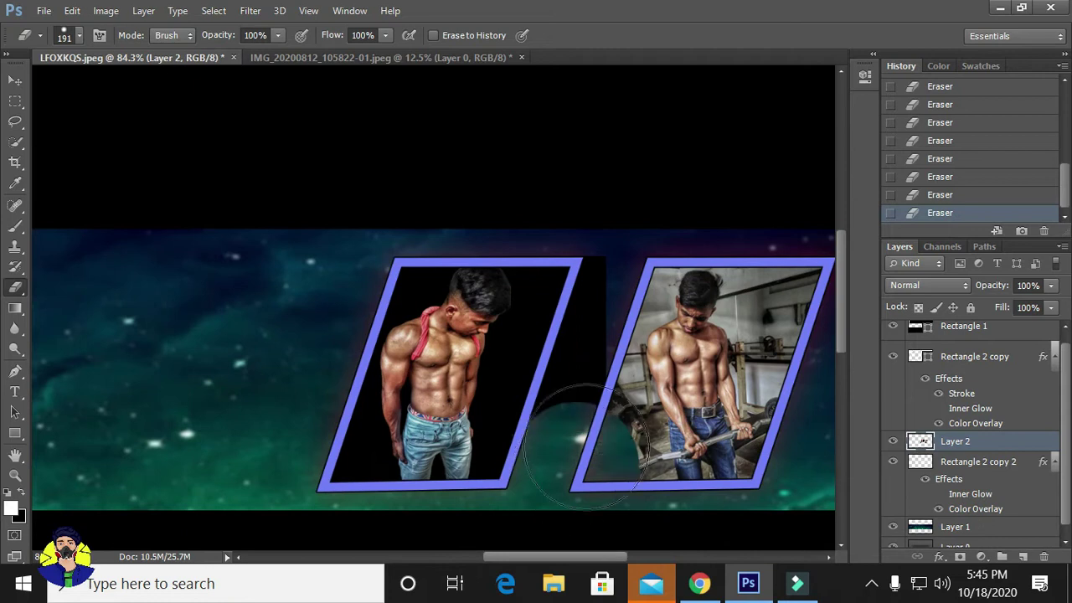
click(939, 194)
click(948, 176)
scroll(1012, 451, down, 1)
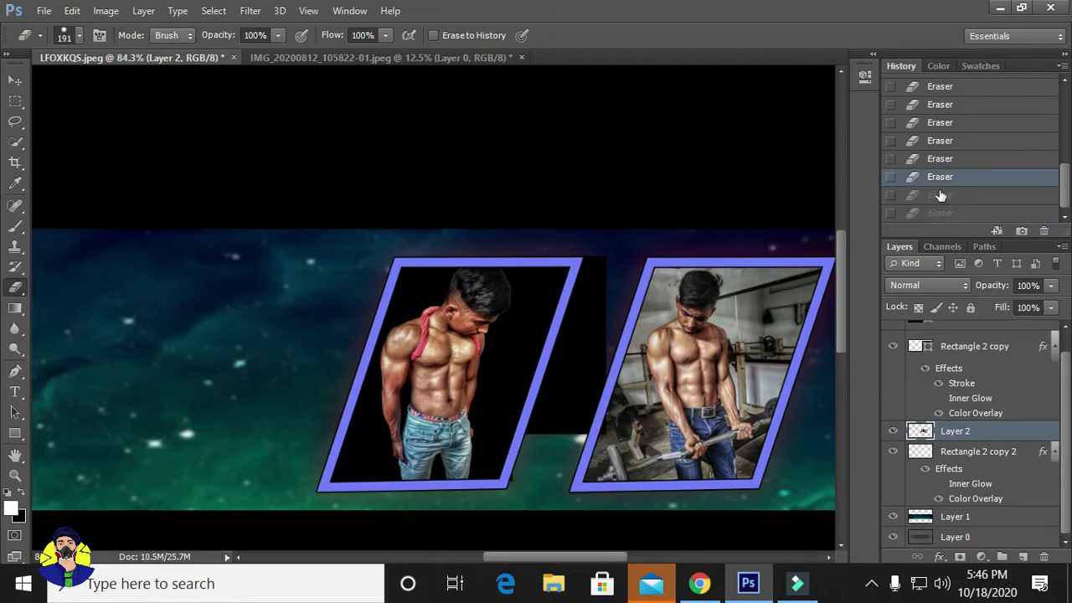
scroll(939, 167, up, 2)
right_click(731, 358)
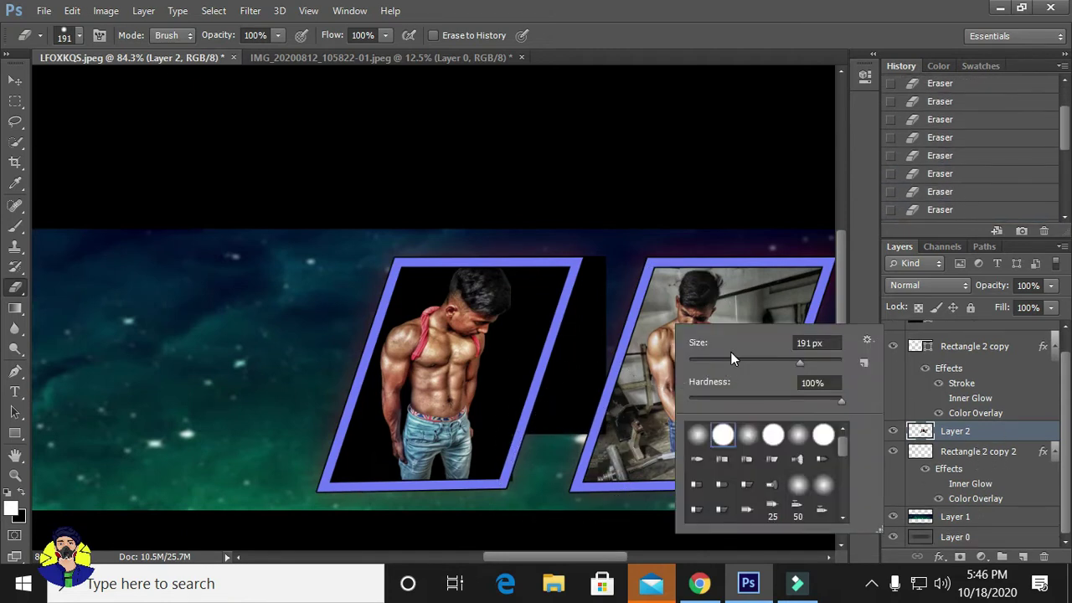
click(730, 358)
click(533, 467)
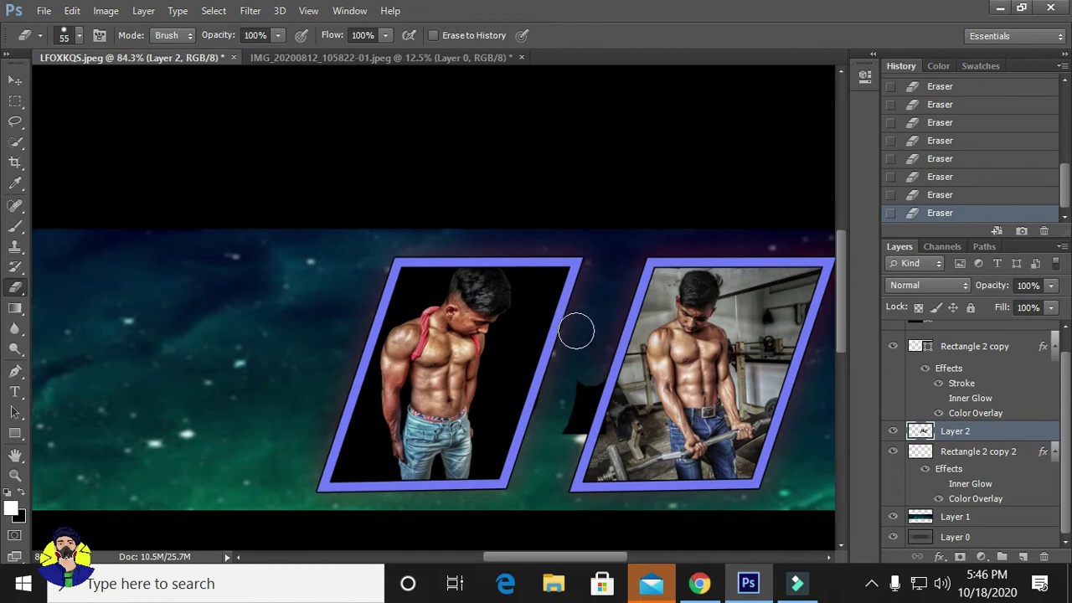
scroll(570, 432, up, 3)
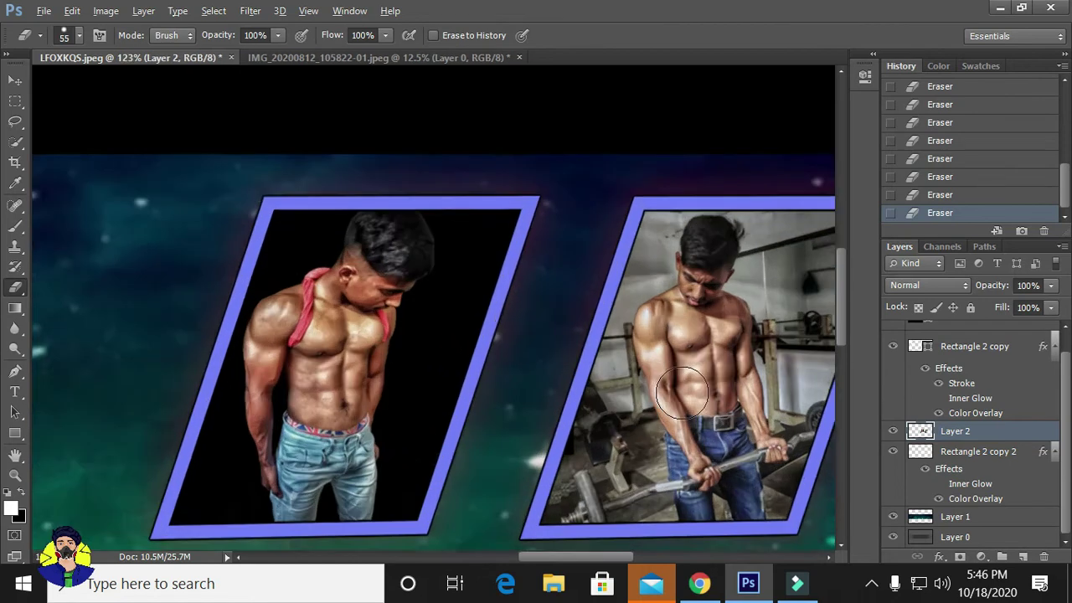
scroll(570, 432, up, 2)
Copy a strip to a new layer and shift it right to fill the remaining gap
key(m)
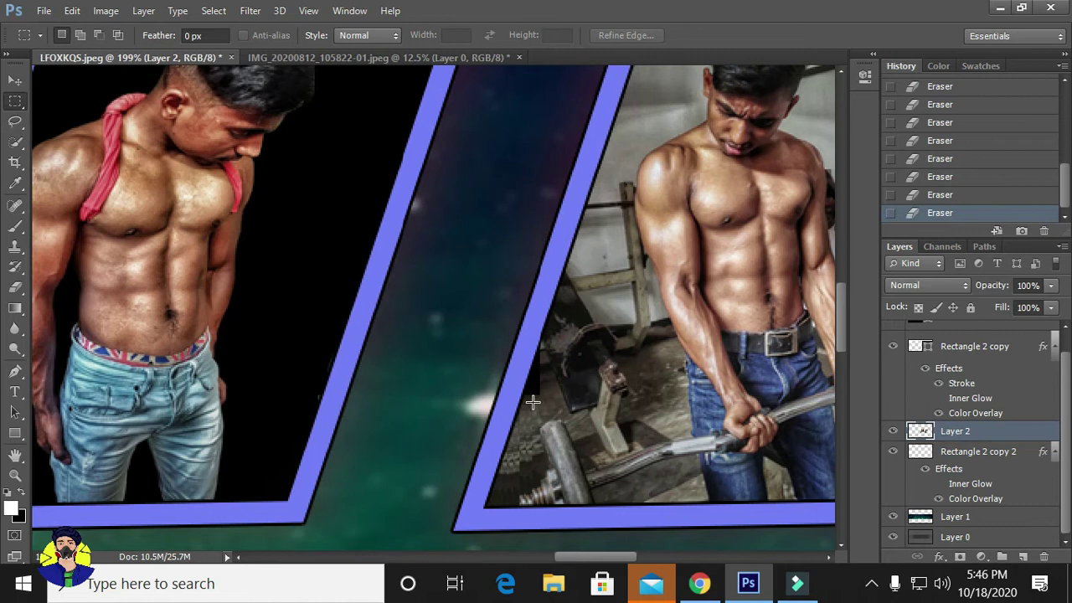
right_click(548, 416)
click(614, 184)
key(v)
mouse_move(538, 412)
mouse_down()
mouse_move(531, 371)
mouse_move(594, 414)
mouse_up()
Merge Layer 3 copy 3, Layer 3 copy 2, Layer 2 and the strip copy into one layer
scroll(595, 413, down, 3)
click(998, 491)
scroll(998, 490, down, 1)
click(996, 481)
ctrl+click(1005, 401)
ctrl+click(1005, 420)
right_click(1006, 447)
click(624, 483)
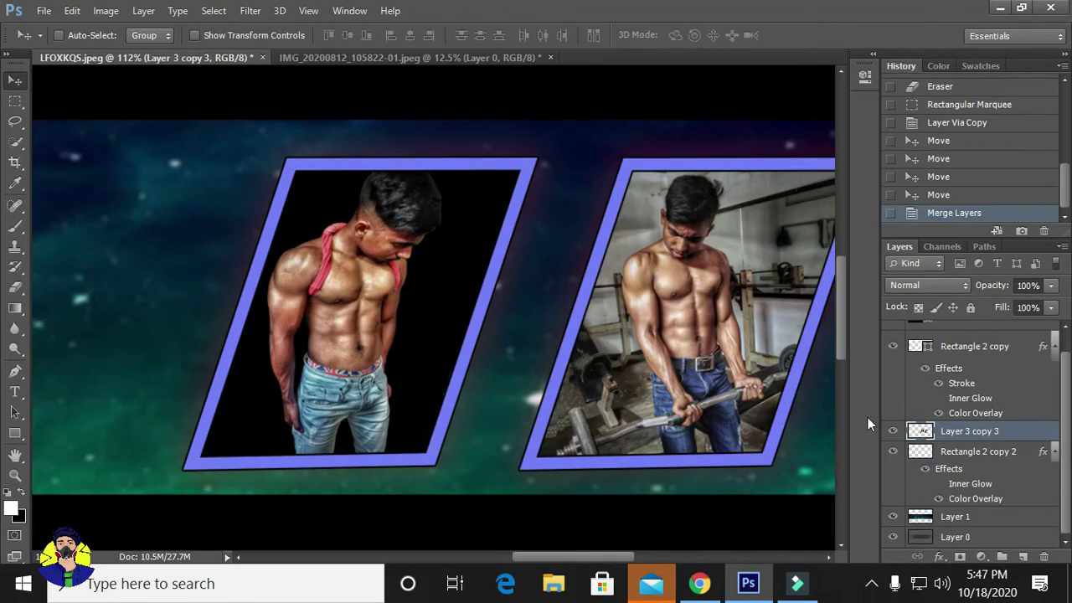
scroll(535, 349, down, 3)
scroll(536, 348, down, 2)
Group the Rectangle 2 copy frame, the other frame and both photo layers into Group 1
scroll(980, 418, up, 1)
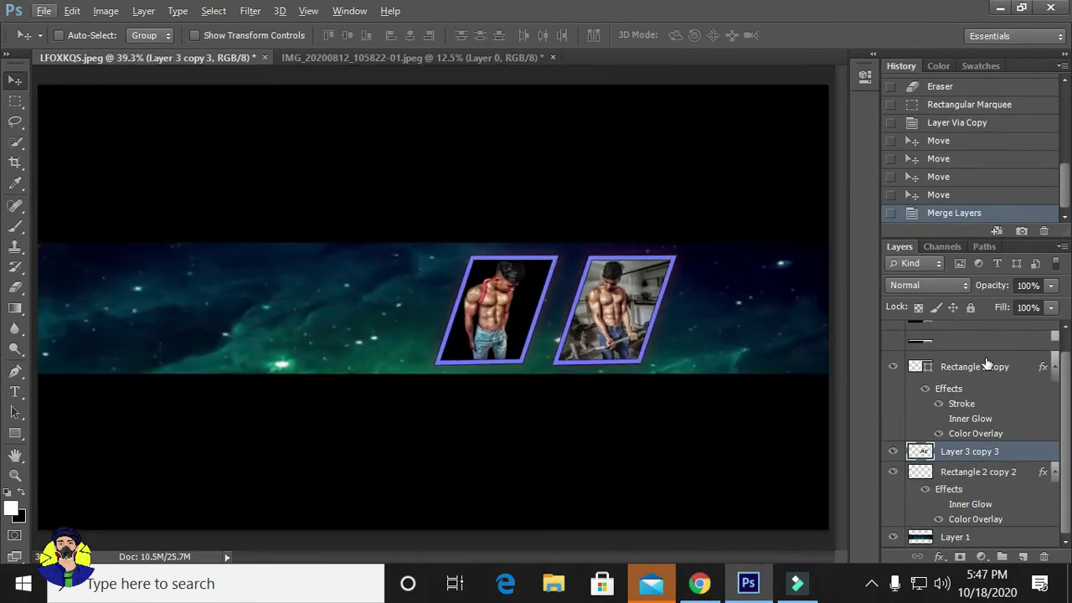
click(975, 366)
click(893, 366)
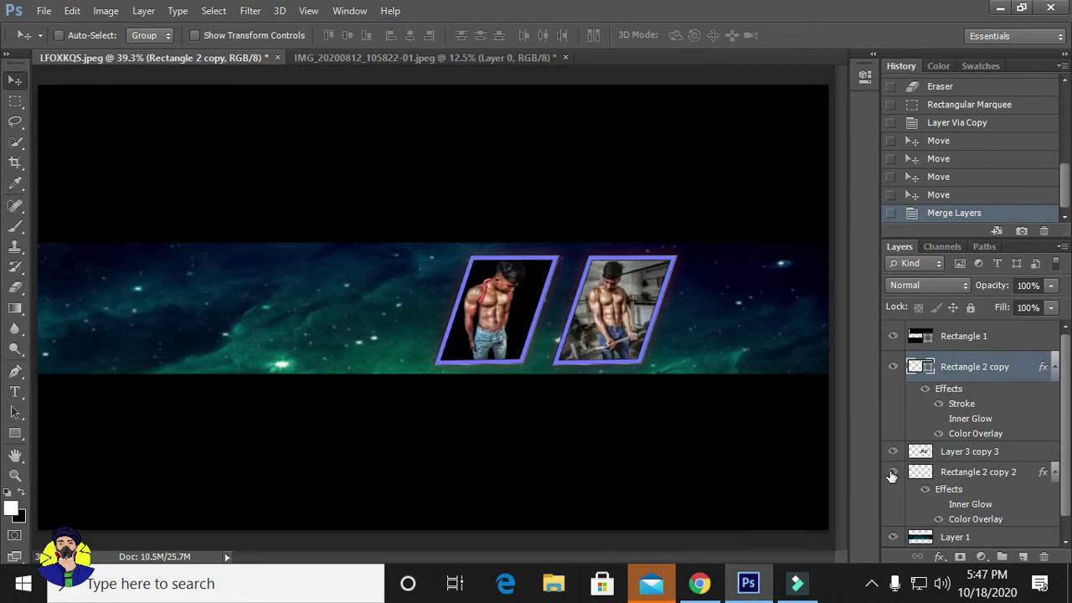
scroll(892, 474, down, 1)
click(980, 452)
ctrl+click(979, 431)
ctrl+click(1023, 347)
key(ctrl+g)
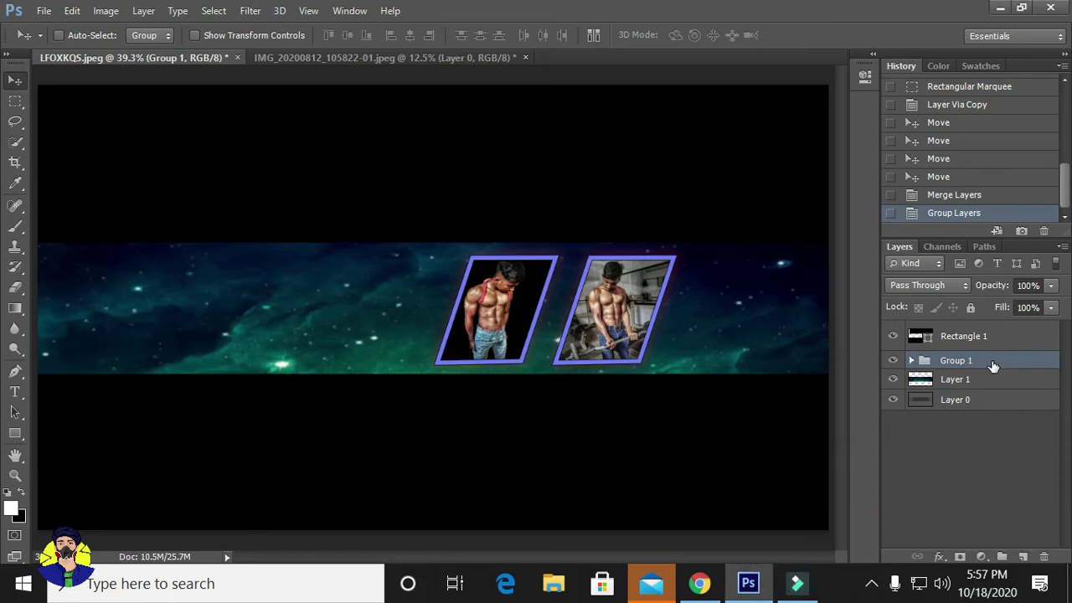
Widen Group 1, shrink it slightly, reposition it, and nest it inside Group 2
key(ctrl+t)
drag(689, 313, 710, 313)
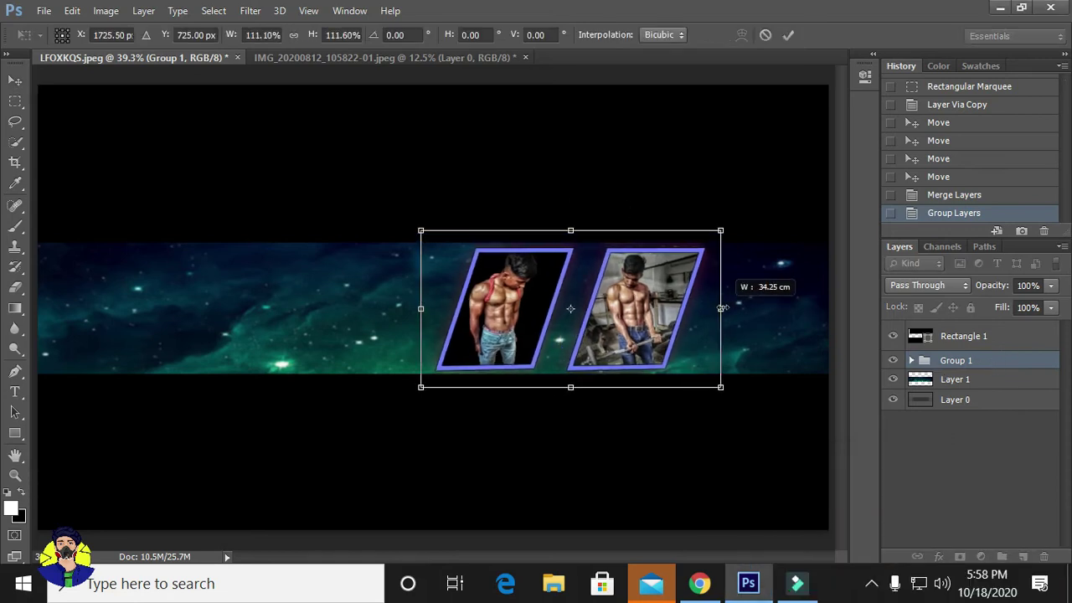
click(788, 35)
key(ctrl+t)
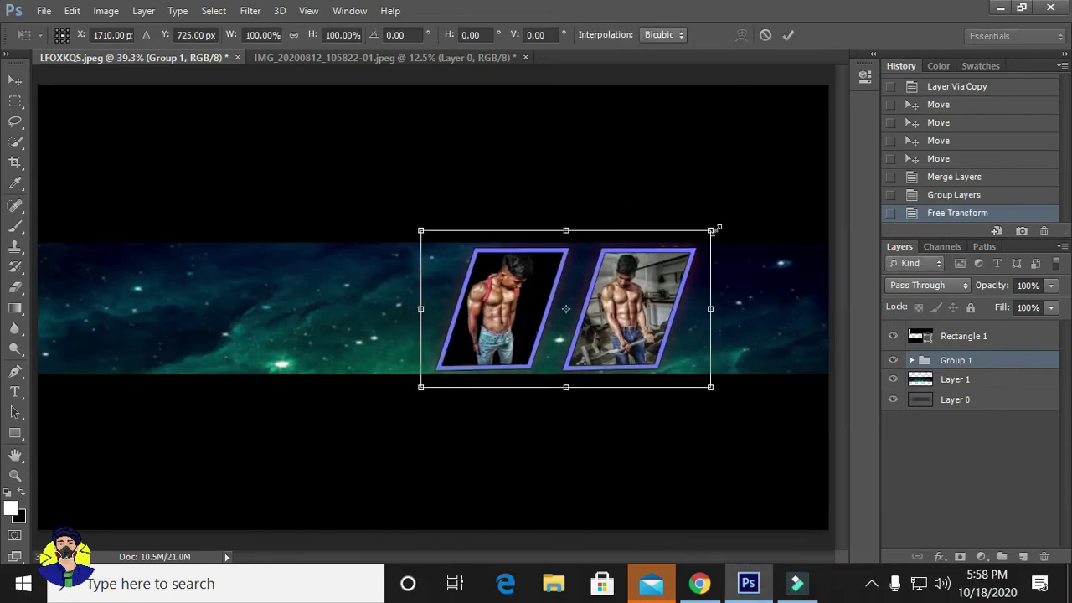
drag(714, 232, 701, 234)
click(788, 34)
drag(630, 319, 629, 319)
key(ctrl+g)
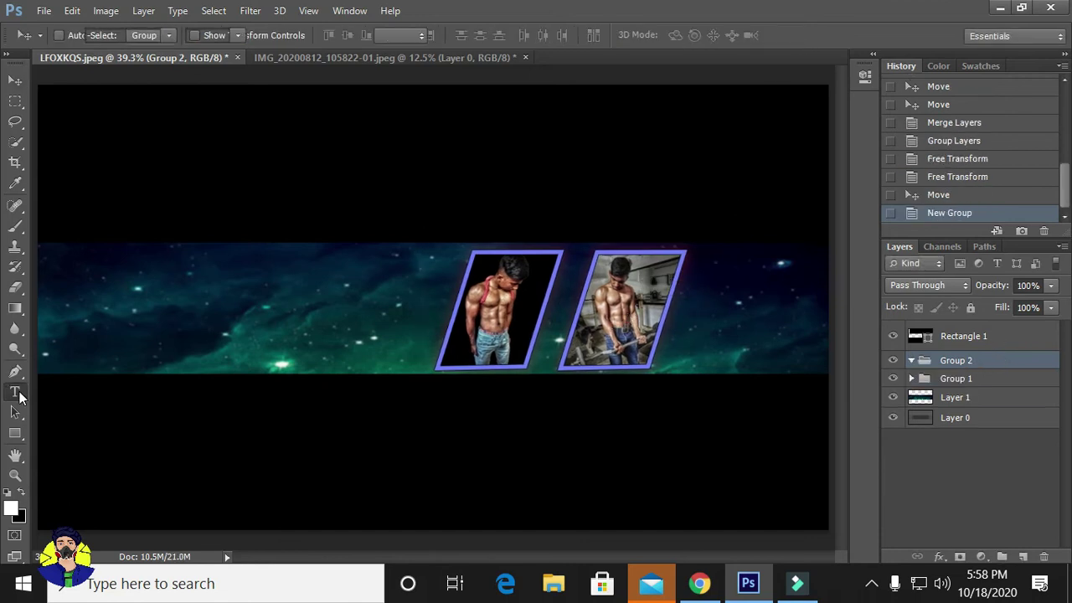
Type the title RRF in Bold at 72 pt on the banner's left side
click(15, 391)
click(238, 35)
click(210, 62)
click(106, 307)
click(335, 36)
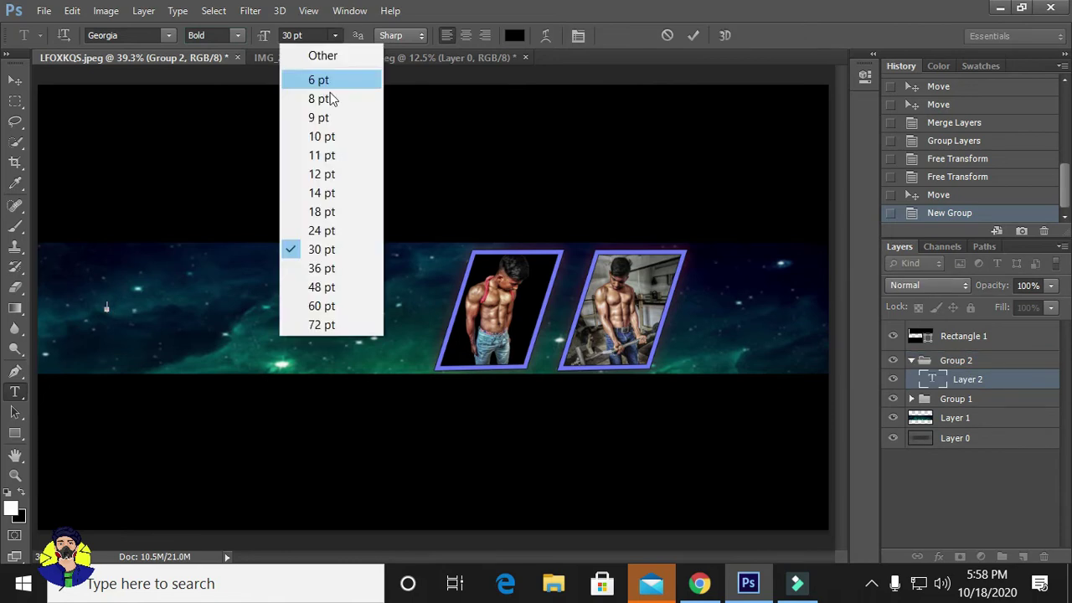
click(335, 35)
click(322, 324)
text(RRF)
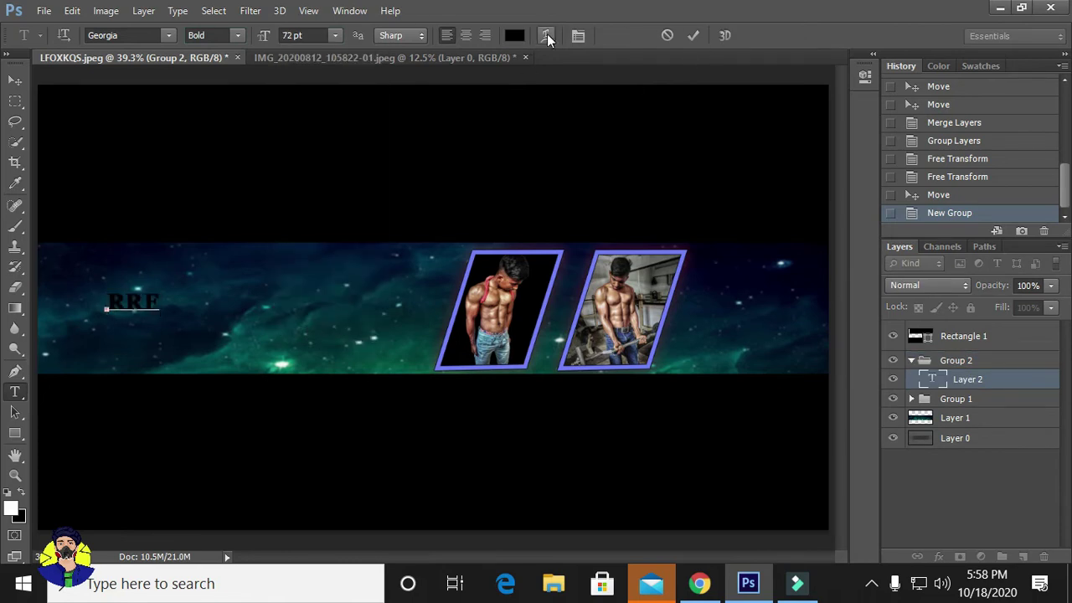
click(577, 35)
click(783, 95)
click(15, 80)
Scale the RRF text taller and narrower and nudge it into position
mouse_move(134, 303)
mouse_down()
mouse_move(241, 323)
mouse_move(220, 317)
mouse_up()
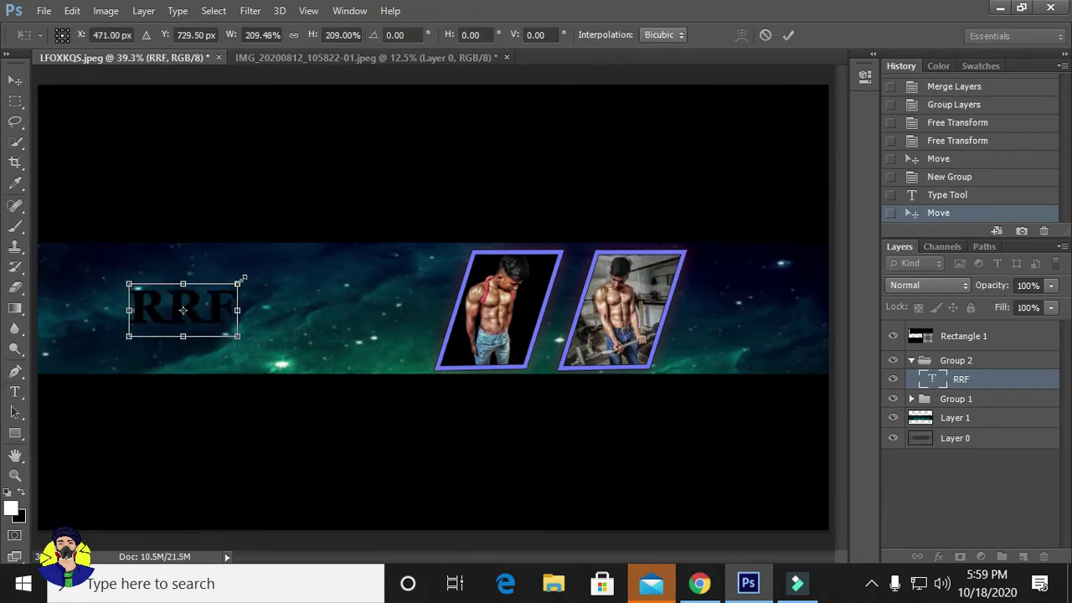
drag(242, 278, 241, 270)
click(788, 35)
drag(195, 306, 214, 307)
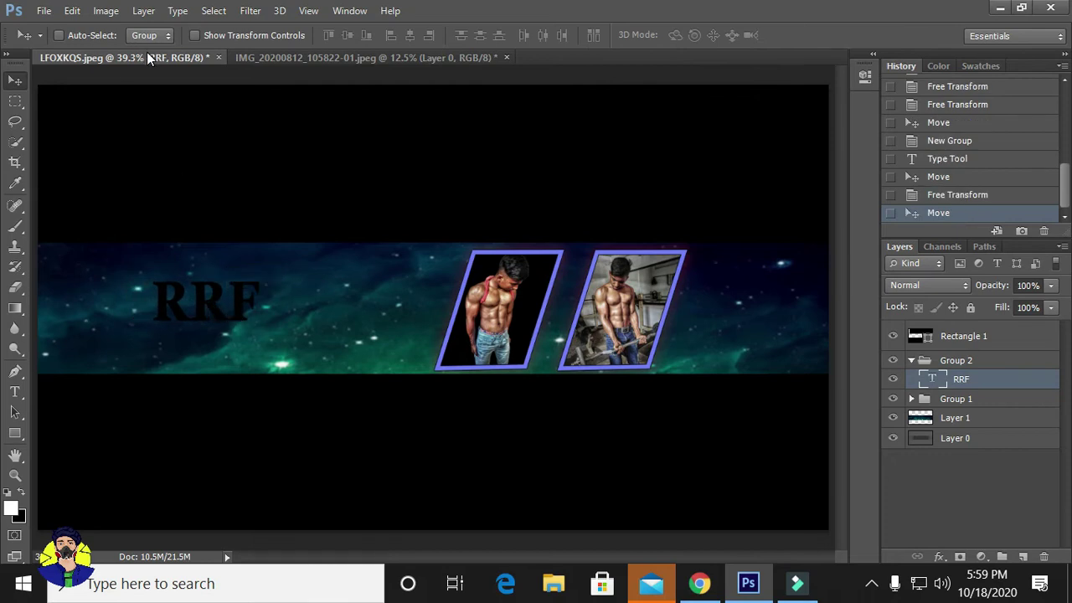
key(t)
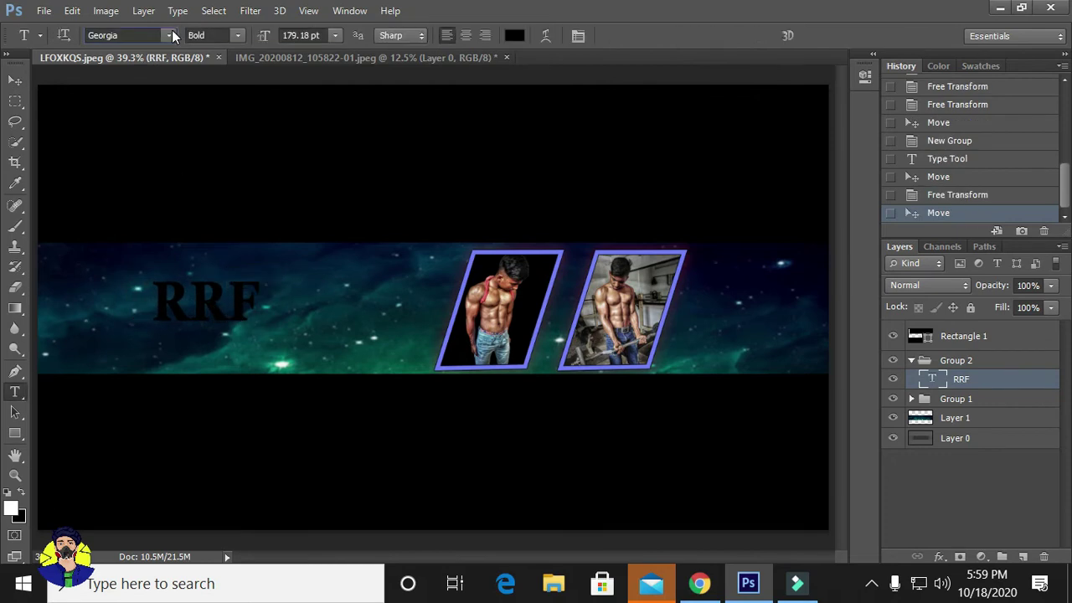
drag(210, 301, 226, 304)
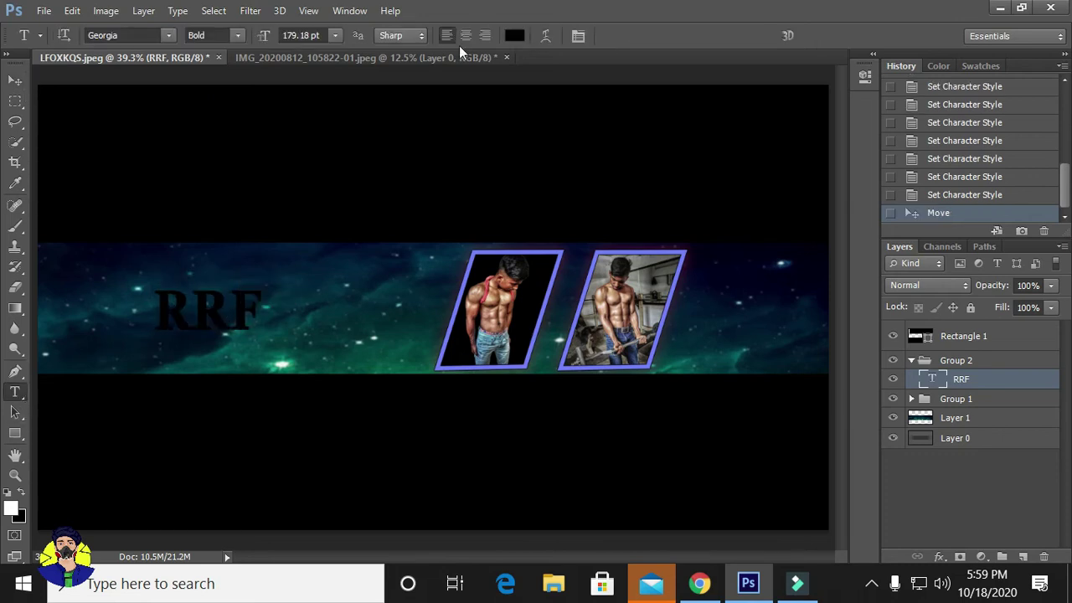
Try Arial, BrahmaputraMJ and Verdana fonts for RRF, dismissing a program error
click(169, 35)
click(251, 142)
click(168, 36)
scroll(201, 251, up, 2)
click(134, 83)
click(169, 35)
click(205, 82)
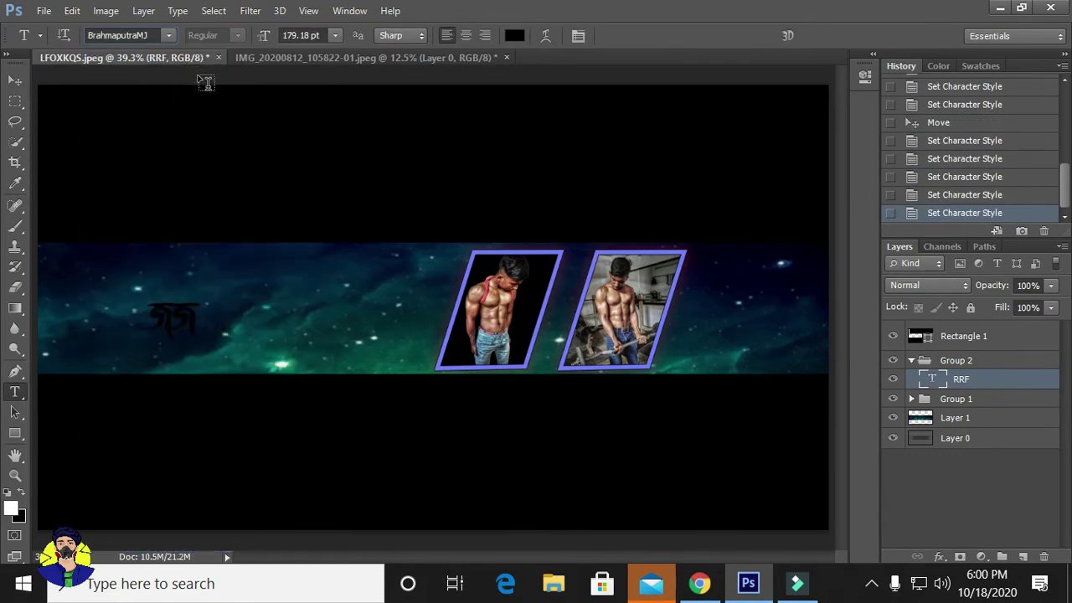
click(533, 232)
click(168, 35)
drag(318, 341, 322, 522)
scroll(220, 241, up, 2)
click(220, 234)
Try Impact and Georgia fonts for RRF and adjust its font size
click(169, 35)
scroll(247, 350, up, 3)
scroll(256, 421, up, 5)
click(256, 161)
click(169, 35)
click(221, 411)
click(169, 35)
click(193, 65)
click(168, 35)
scroll(251, 263, up, 5)
click(241, 257)
click(334, 36)
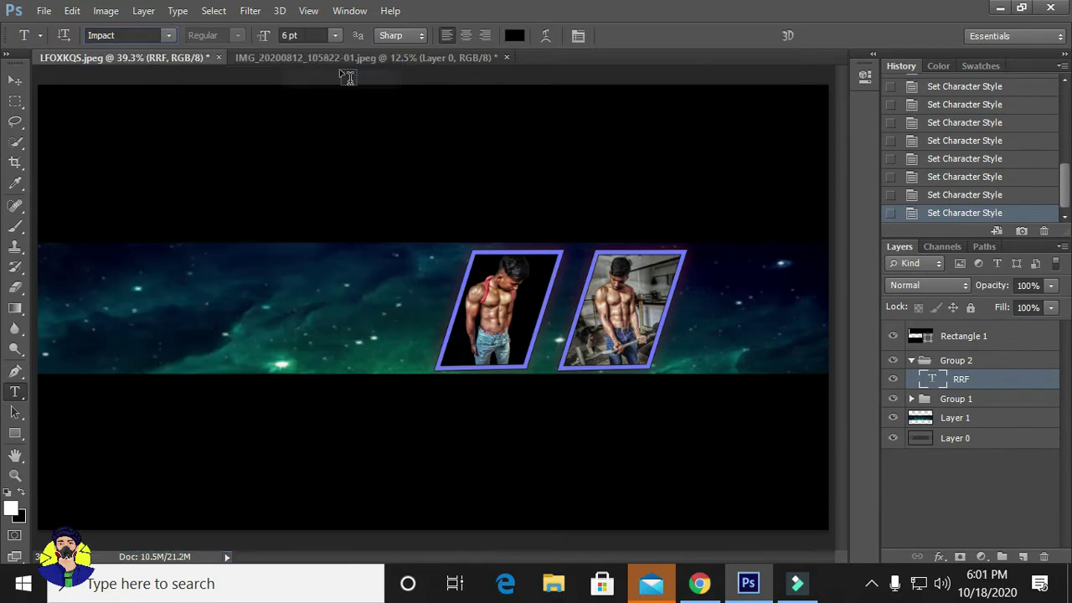
Set RRF in Microsoft YaHei, stretch it slightly wider, and set Strong anti-aliasing
click(168, 35)
scroll(251, 469, down, 10)
scroll(260, 539, down, 10)
click(262, 515)
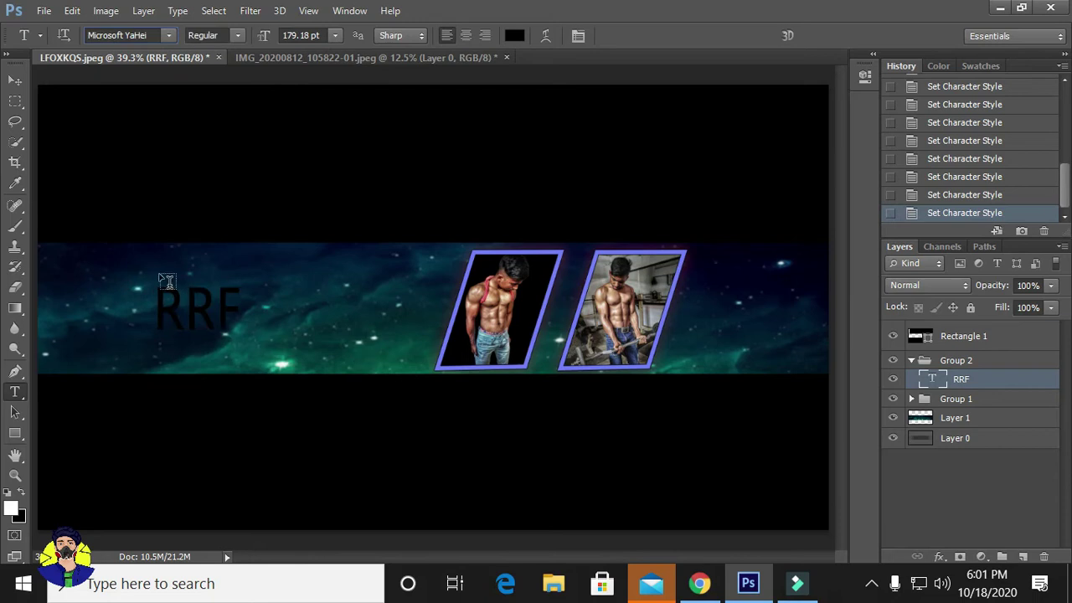
drag(243, 332, 253, 331)
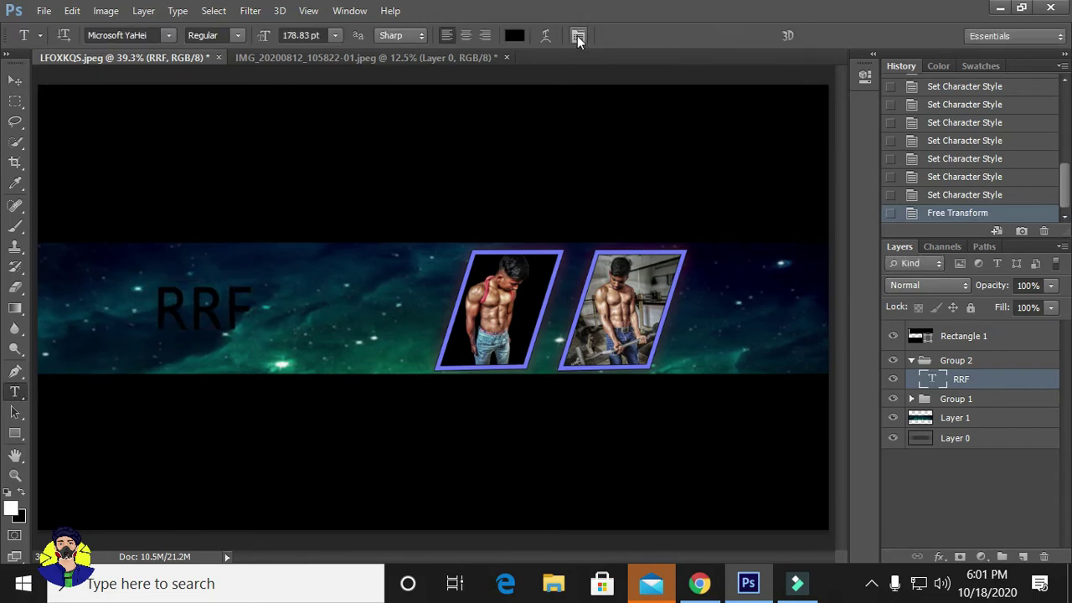
click(577, 35)
click(752, 284)
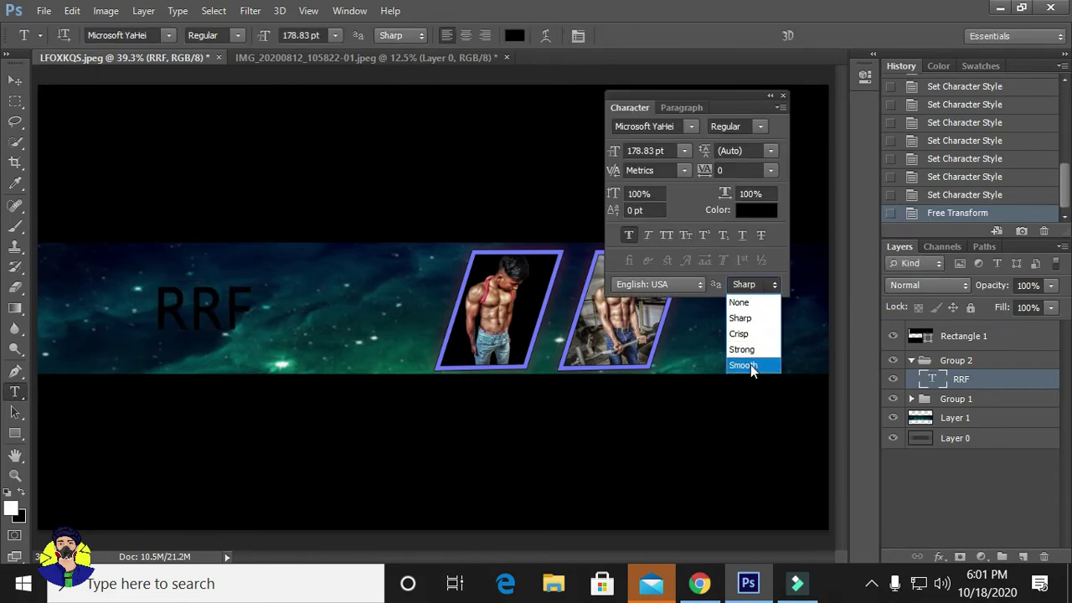
click(782, 96)
Switch to the Move tool and bring up the File > Open dialog
key(v)
click(44, 10)
click(58, 48)
Open the metal-lines image, unlock its background, and drag it into the banner
scroll(469, 335, down, 10)
scroll(469, 335, up, 5)
scroll(454, 329, down, 8)
scroll(454, 329, up, 6)
scroll(452, 331, up, 2)
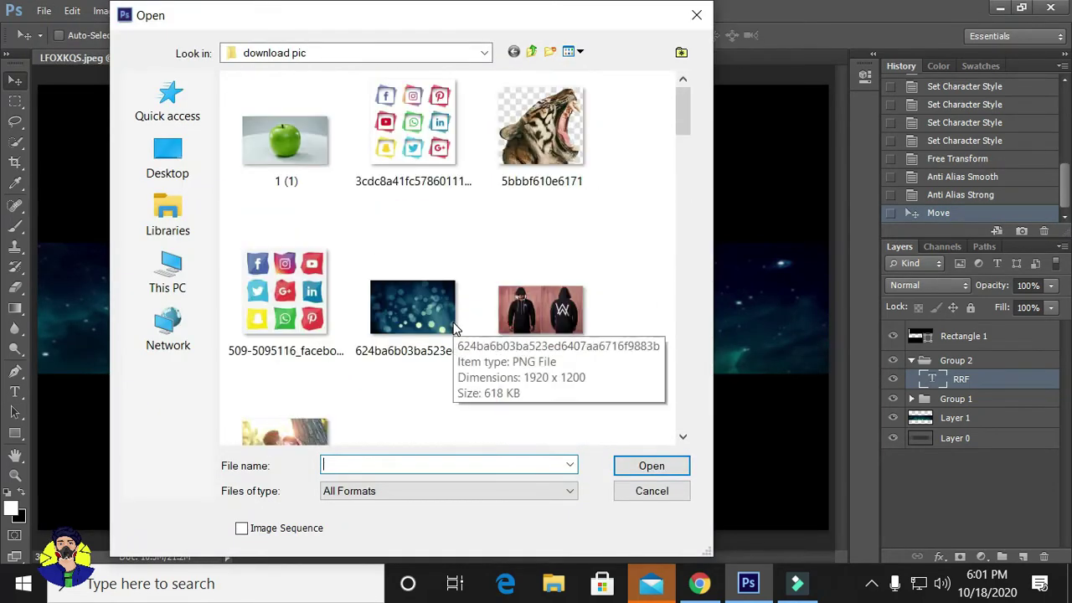
scroll(447, 333, down, 4)
scroll(445, 335, down, 2)
double_click(284, 225)
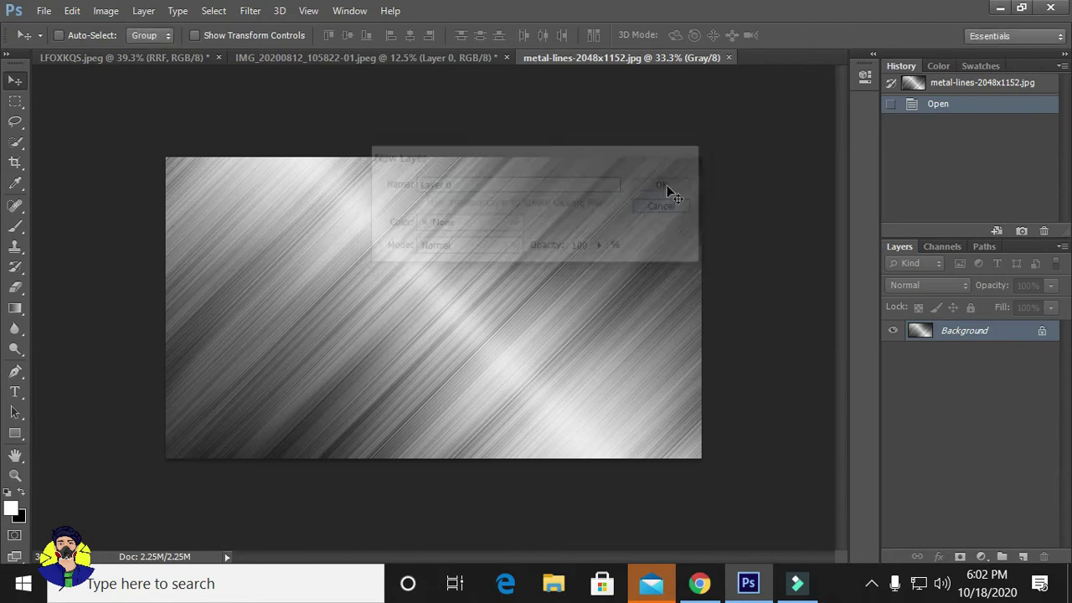
click(670, 184)
click(540, 57)
mouse_move(471, 335)
mouse_down()
mouse_move(323, 294)
mouse_move(259, 303)
mouse_up()
Shrink the metal texture over RRF and clip it to the text layer
key(ctrl+t)
drag(184, 326, 209, 302)
click(787, 35)
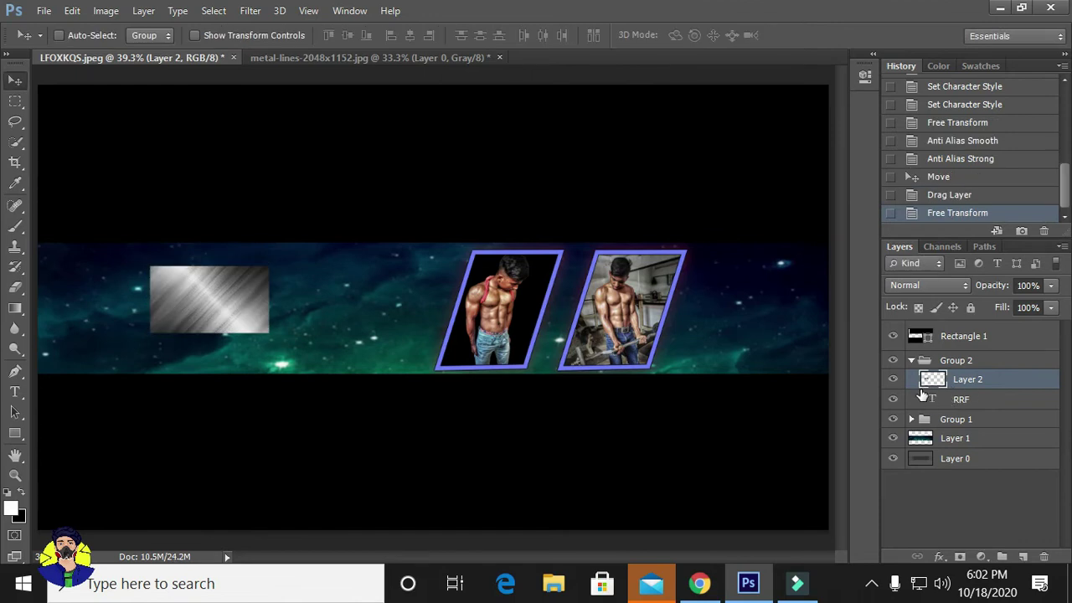
alt+click(935, 388)
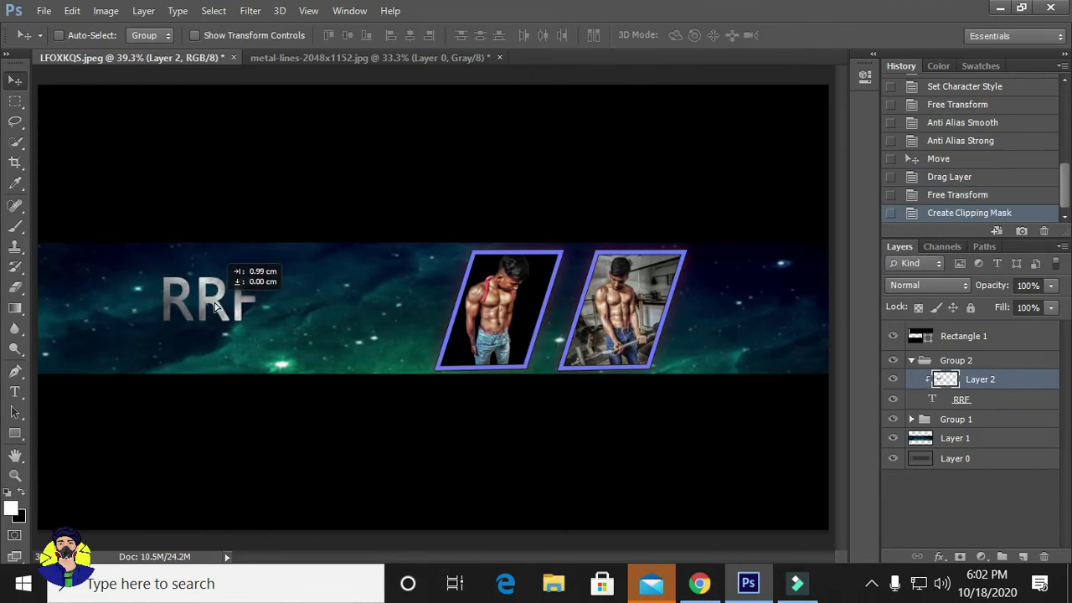
drag(214, 307, 305, 345)
Add a Stroke style to RRF after trying inner shadow and red color overlay
click(1002, 360)
click(1004, 398)
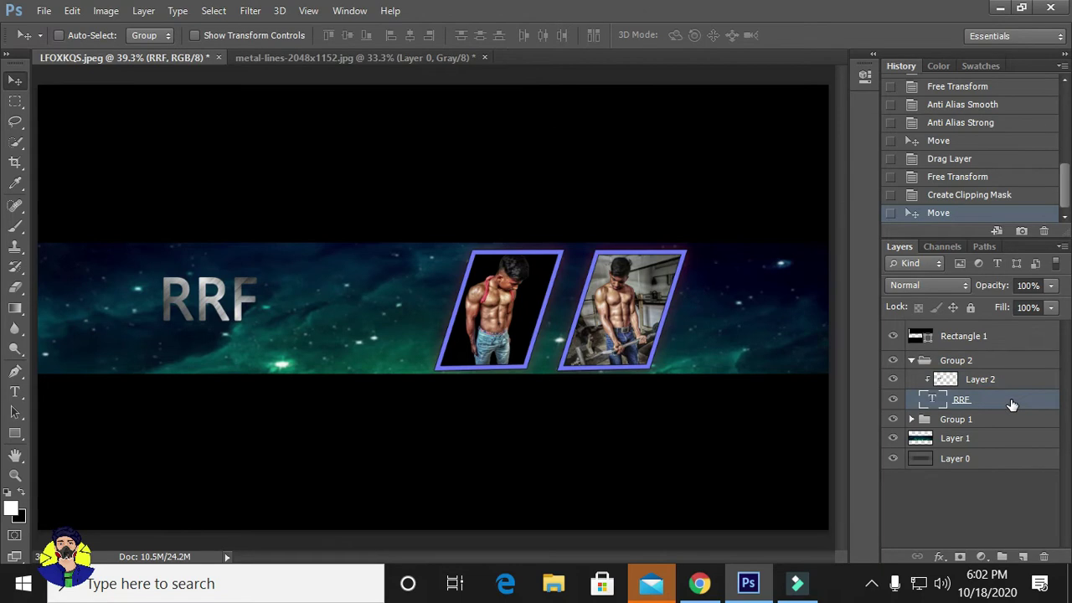
double_click(1005, 399)
click(611, 333)
click(634, 368)
click(590, 352)
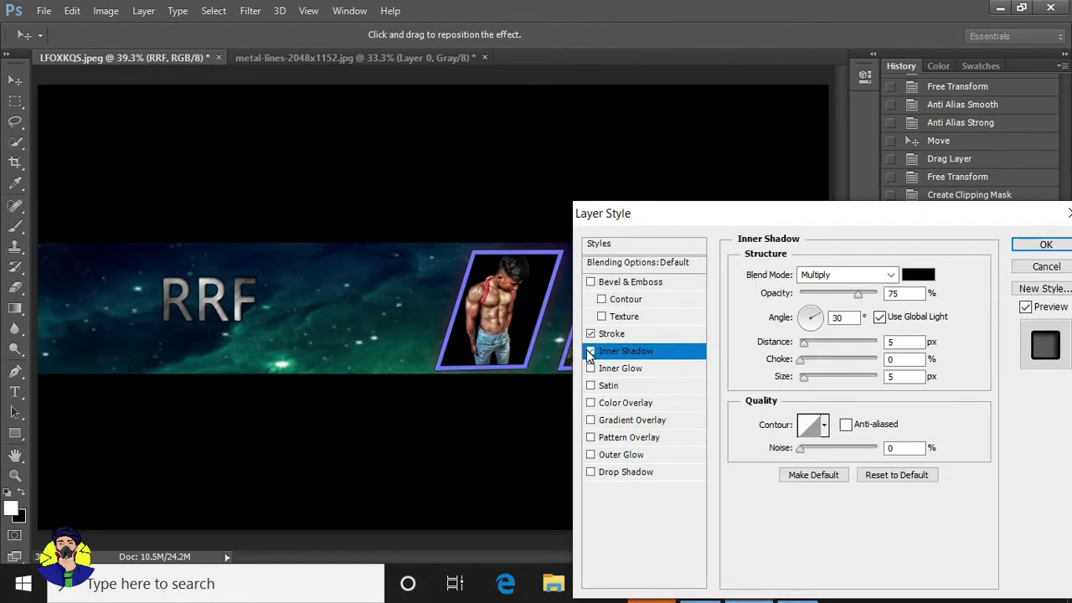
click(590, 350)
click(591, 403)
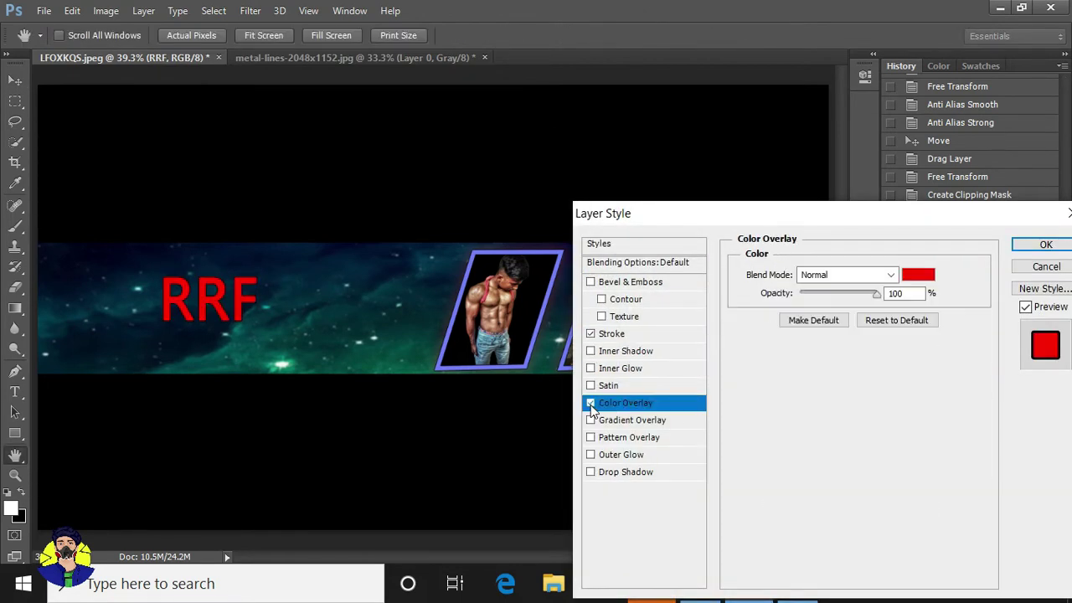
click(590, 385)
click(1045, 244)
Add Bevel & Emboss to RRF without the texture option
double_click(1011, 400)
click(607, 335)
click(659, 314)
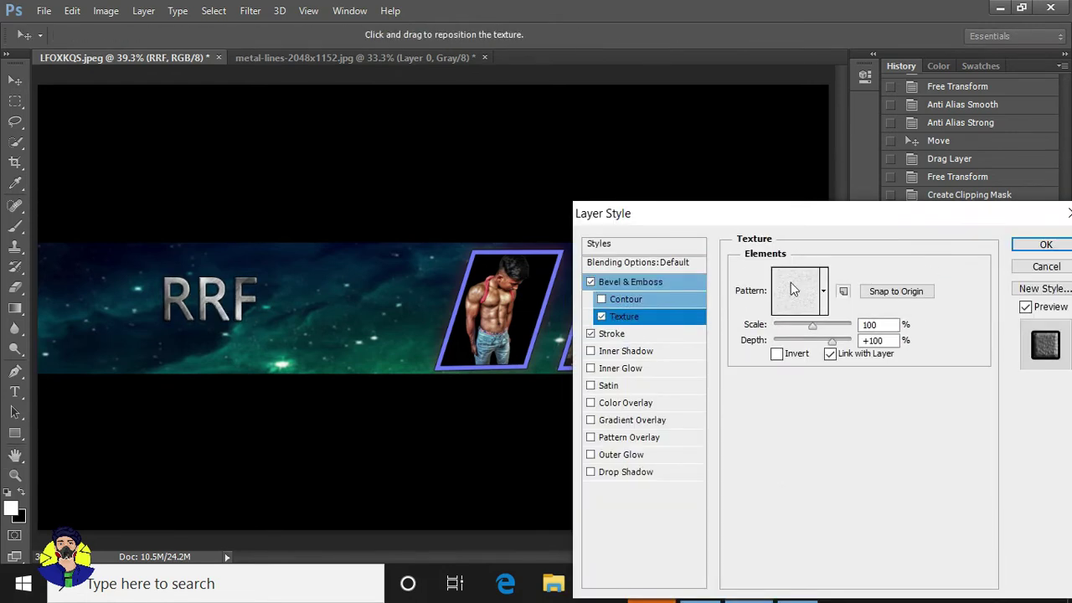
click(603, 318)
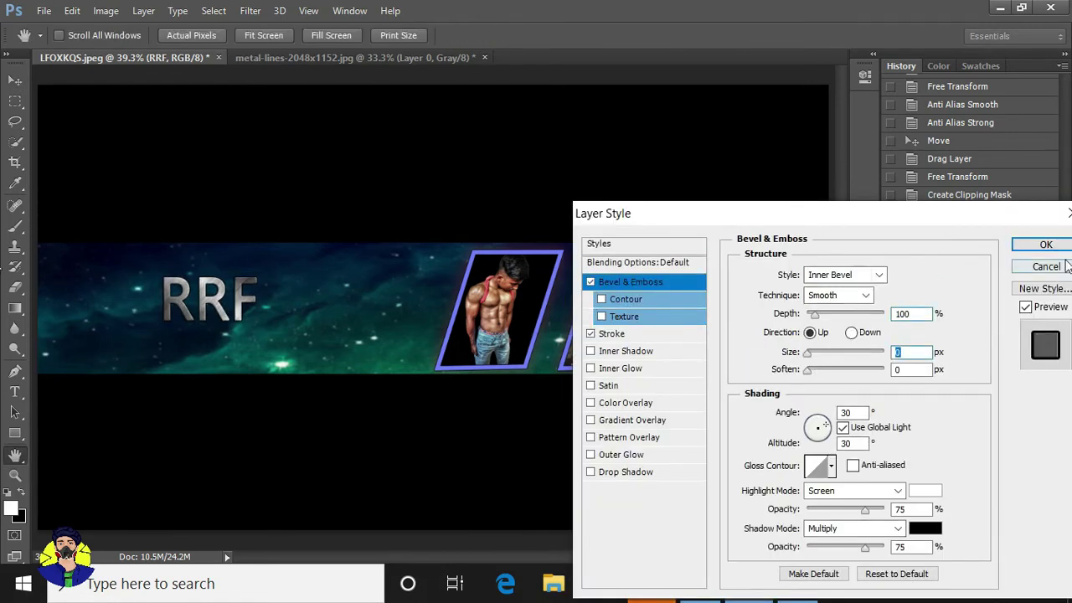
click(1046, 243)
Move the RRF title right and merge the metal texture with the text layer
key(v)
mouse_move(203, 303)
mouse_down()
mouse_move(307, 301)
mouse_move(290, 291)
mouse_move(306, 283)
mouse_move(308, 308)
mouse_up()
click(1009, 384)
right_click(1009, 383)
click(700, 309)
Enlarge the merged RRF title, first making it taller then scaling it up
key(ctrl+t)
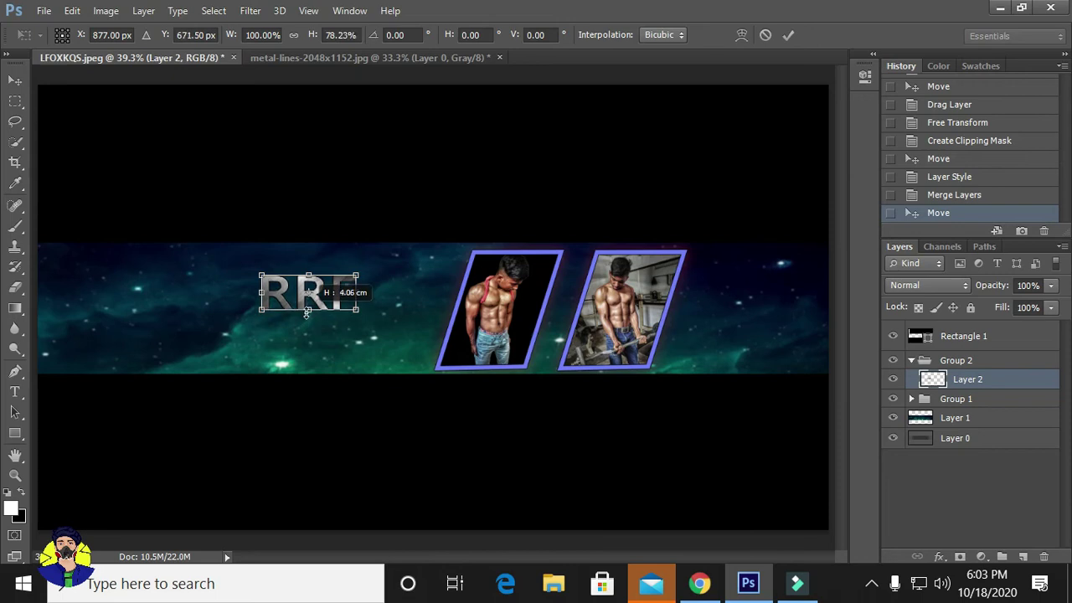
scroll(307, 301, up, 3)
drag(255, 337, 254, 352)
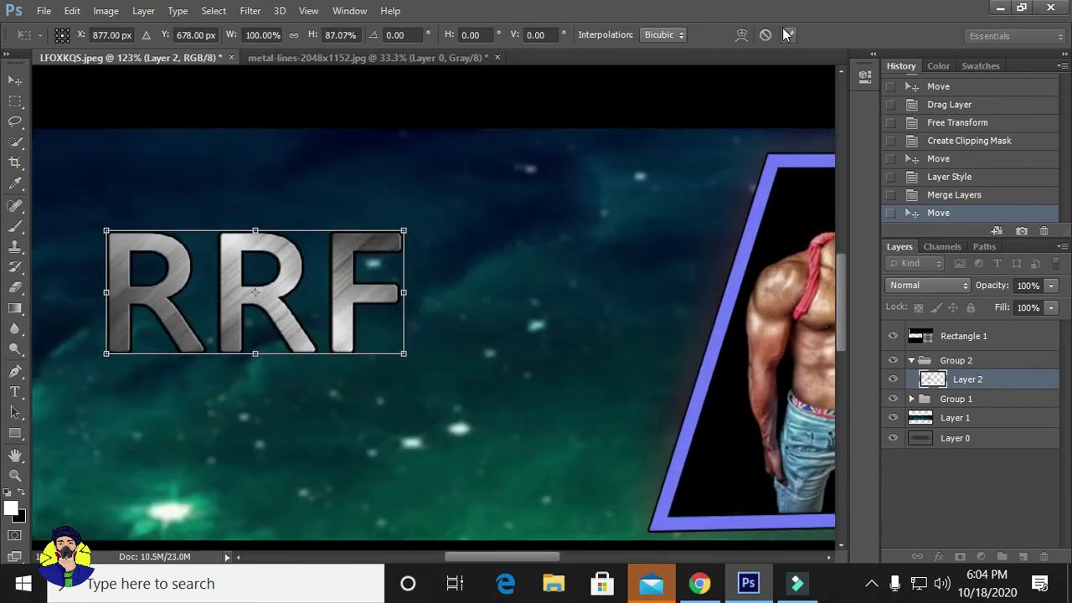
click(788, 34)
scroll(149, 168, down, 3)
key(ctrl+t)
scroll(375, 225, up, 4)
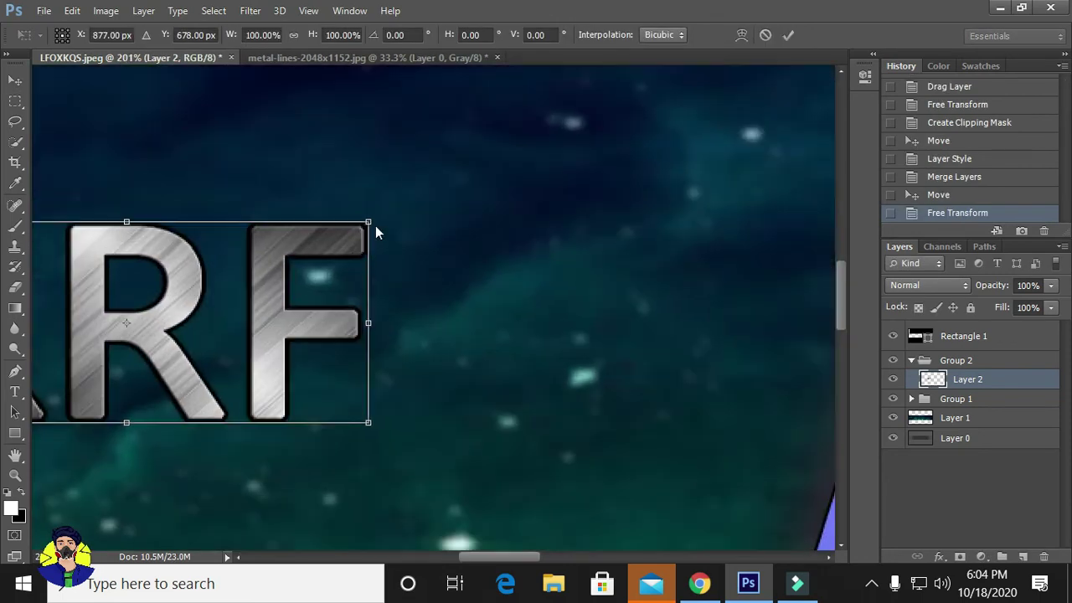
drag(368, 224, 398, 208)
key(Return)
Open the blue light image, unlock it, and drag it into the banner
scroll(212, 370, down, 3)
click(43, 10)
click(59, 49)
double_click(540, 432)
double_click(955, 337)
key(Return)
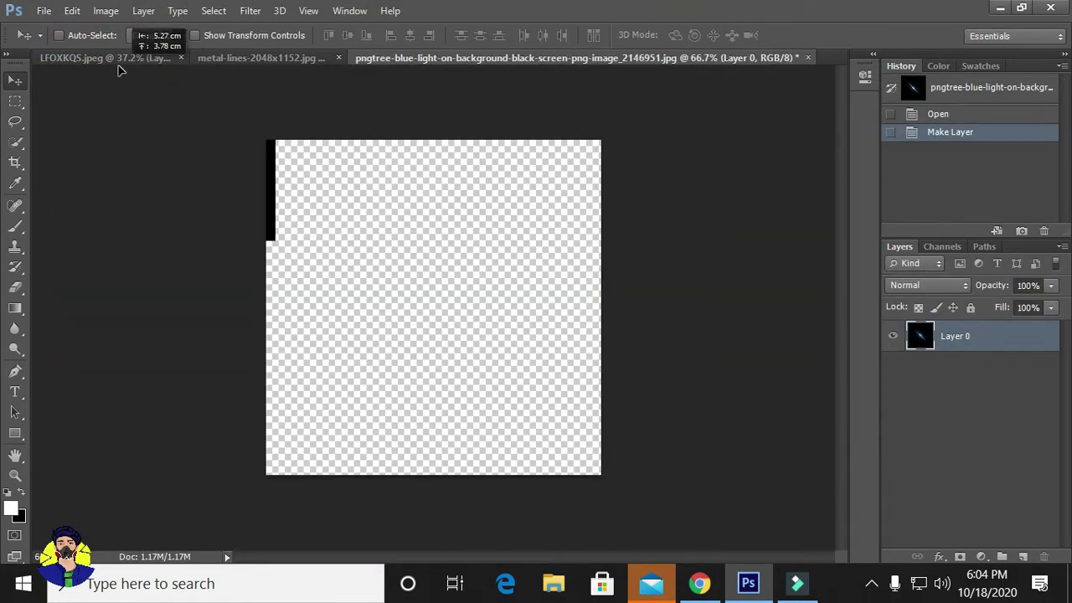
drag(419, 276, 287, 332)
Rotate the blue light into a diamond, blend it in Screen mode, and place it under RRF
key(ctrl+t)
drag(393, 377, 393, 318)
key(Return)
click(928, 284)
click(911, 161)
scroll(312, 342, up, 4)
drag(276, 351, 313, 342)
Tilt and scale the blue light, then move Layer 3 below Layer 2
key(ctrl+t)
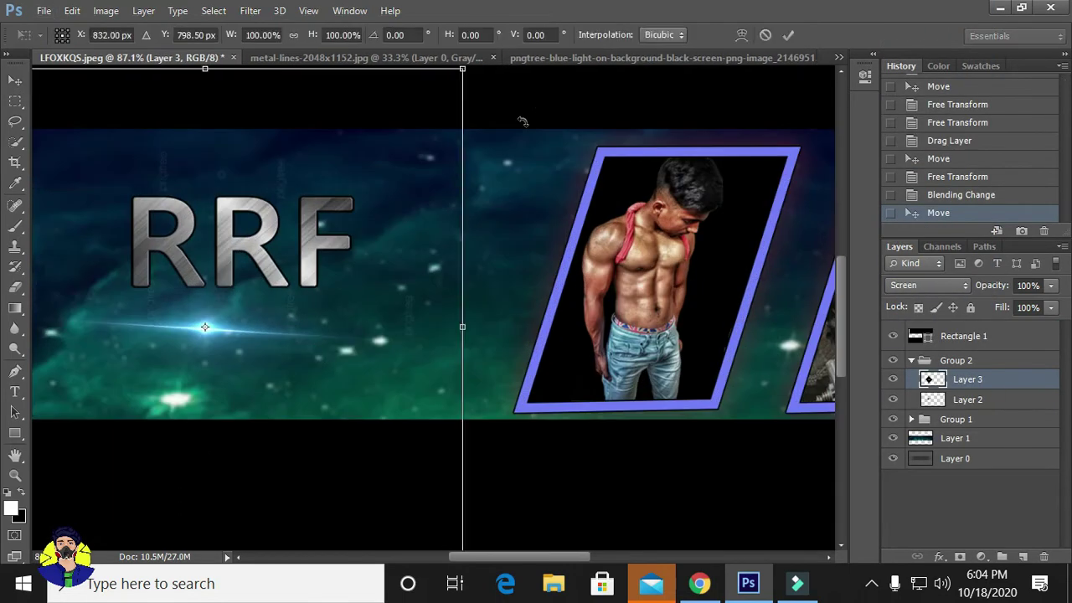
drag(335, 167, 354, 152)
scroll(355, 152, down, 3)
drag(423, 84, 371, 215)
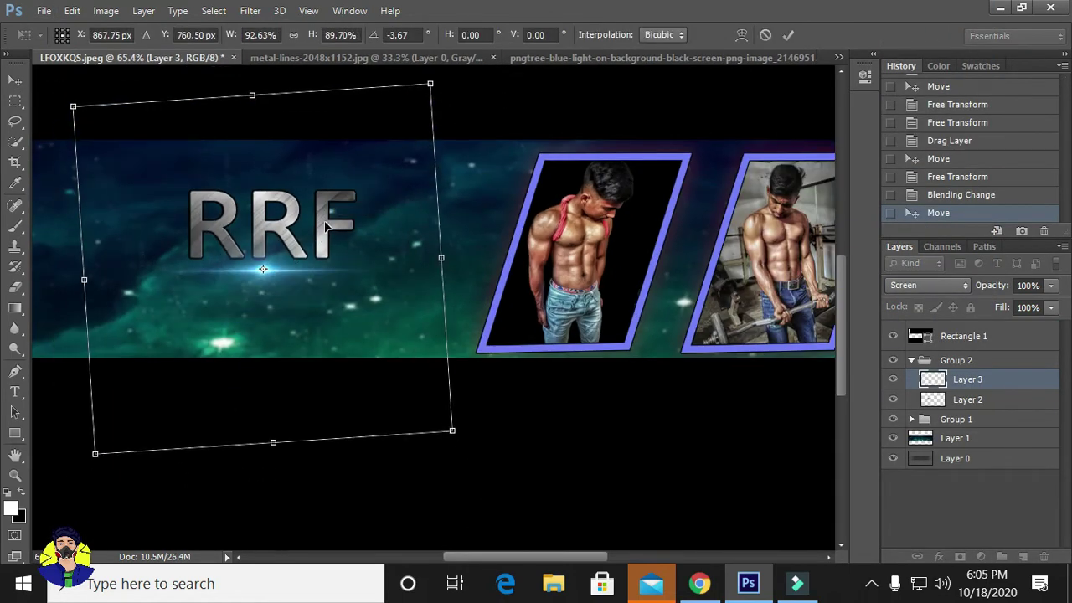
key(Return)
drag(998, 374, 998, 406)
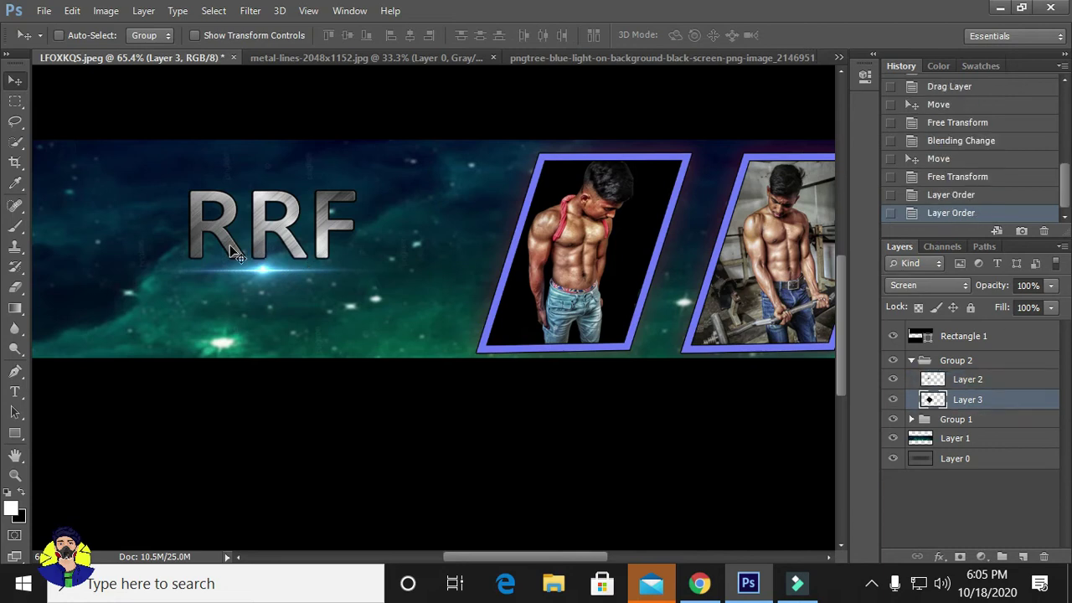
Erase stray parts of the light glow with a 37 px eraser brush
key(e)
right_click(316, 221)
key(Escape)
click(229, 153)
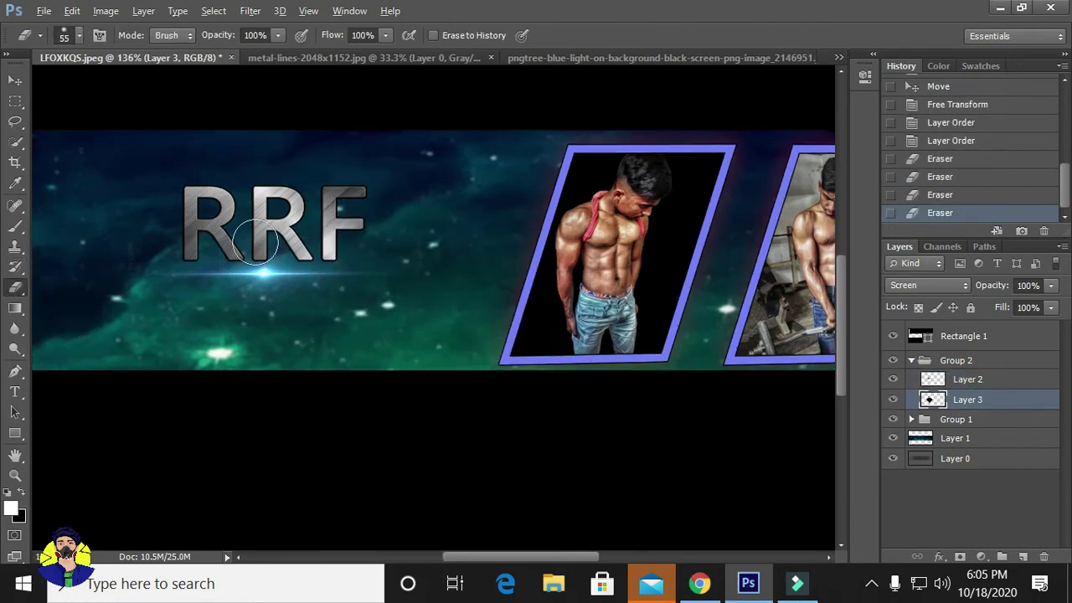
scroll(276, 251, up, 3)
right_click(605, 251)
text(37)
key(Return)
scroll(240, 255, down, 2)
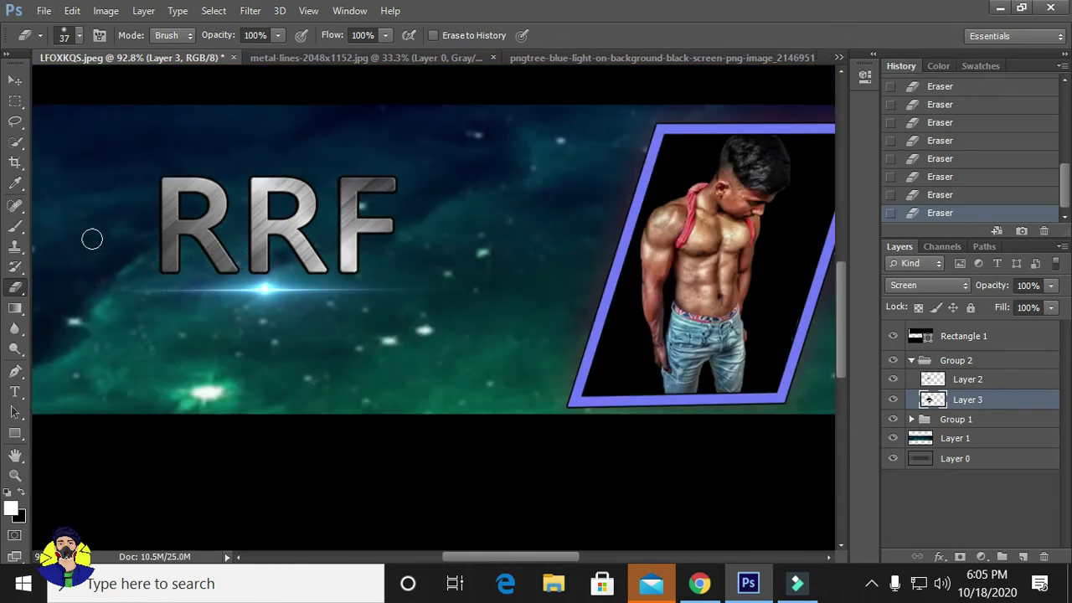
scroll(163, 288, up, 2)
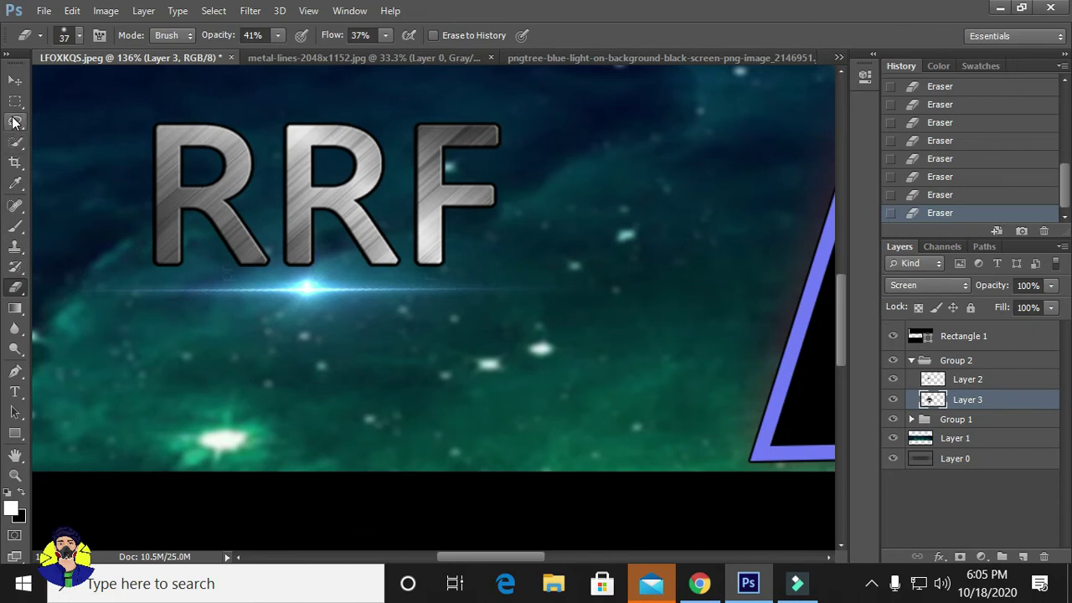
Patch a rough spot near the flare with the Patch Tool and select Layer 2
click(15, 205)
click(88, 235)
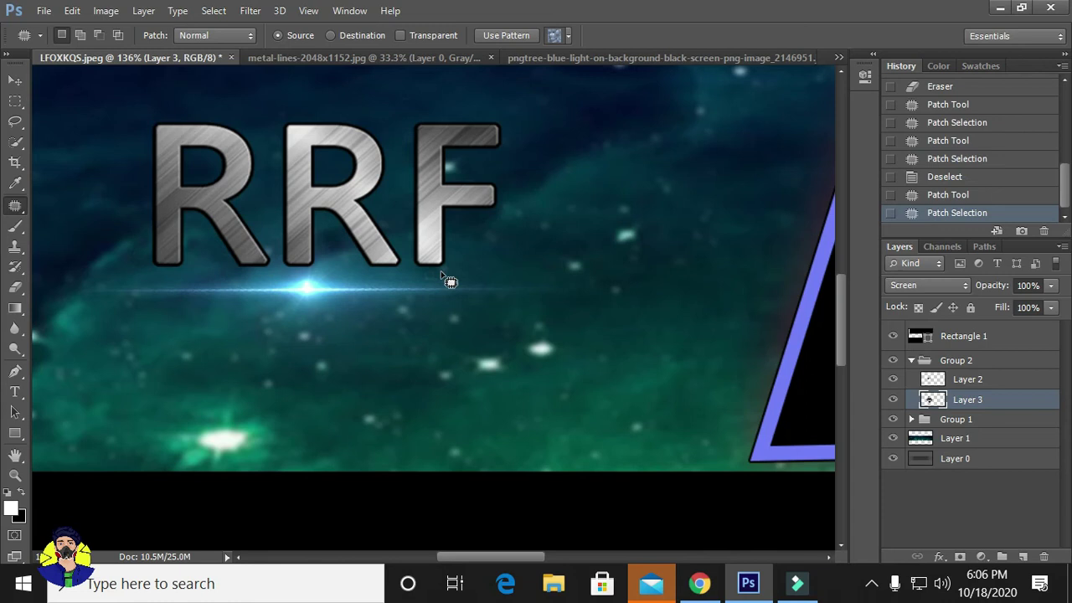
drag(434, 283, 423, 276)
scroll(418, 276, down, 3)
scroll(418, 276, down, 2)
click(1020, 381)
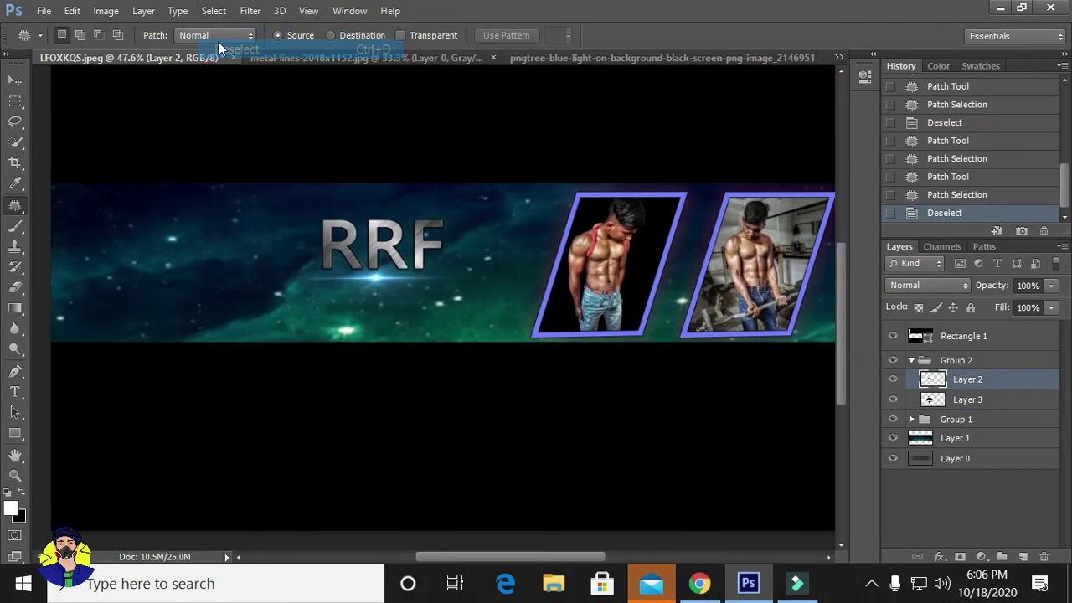
scroll(394, 318, up, 2)
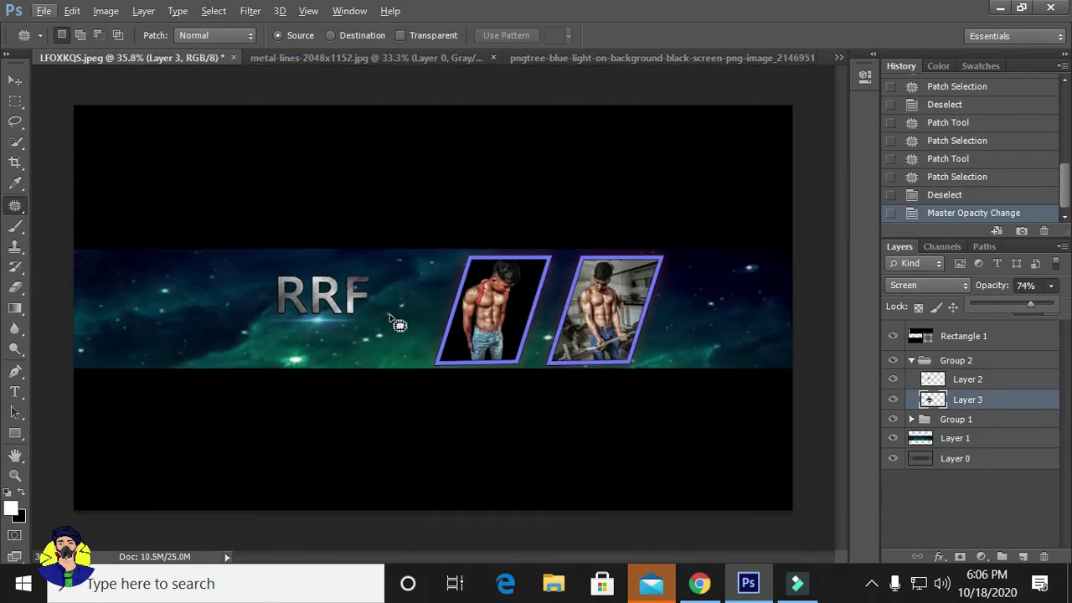
scroll(304, 340, up, 1)
scroll(314, 347, up, 1)
scroll(193, 350, up, 1)
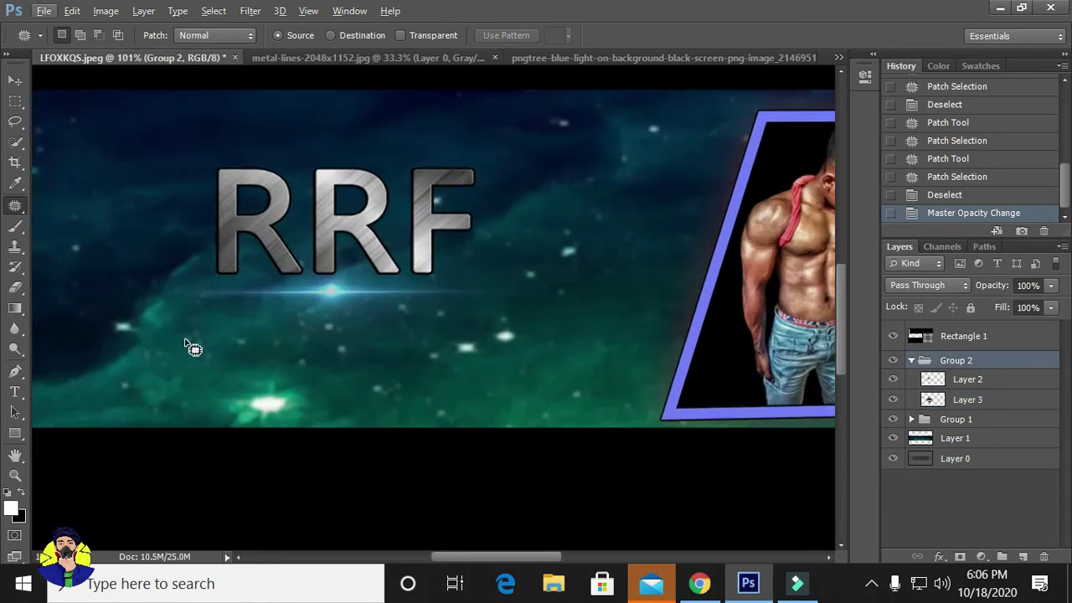
Type a 36 pt subtitle line below RRF and nudge it slightly right
key(t)
click(166, 331)
click(334, 35)
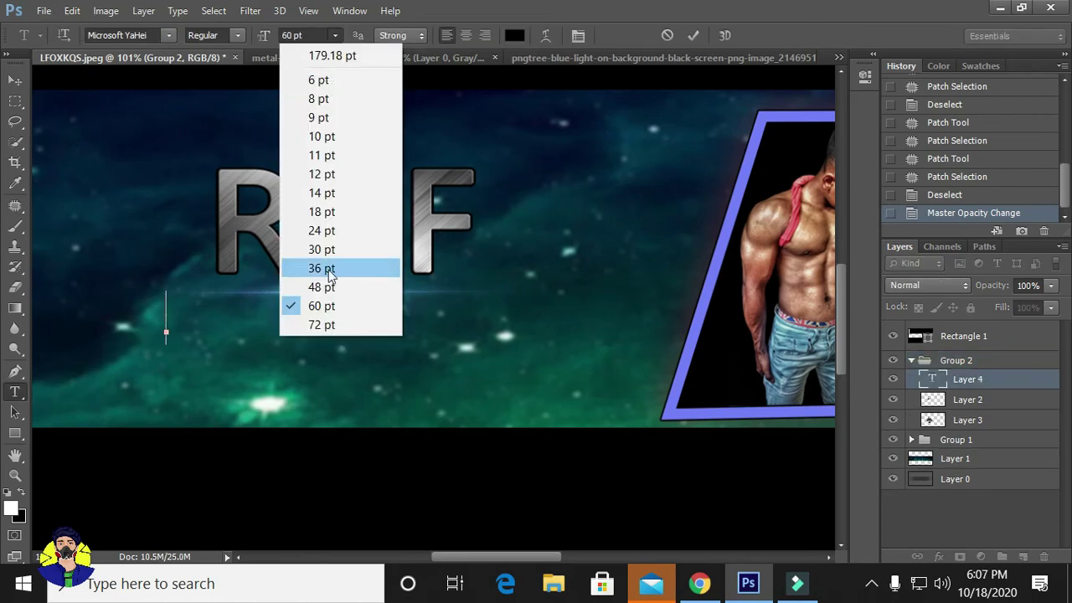
click(328, 268)
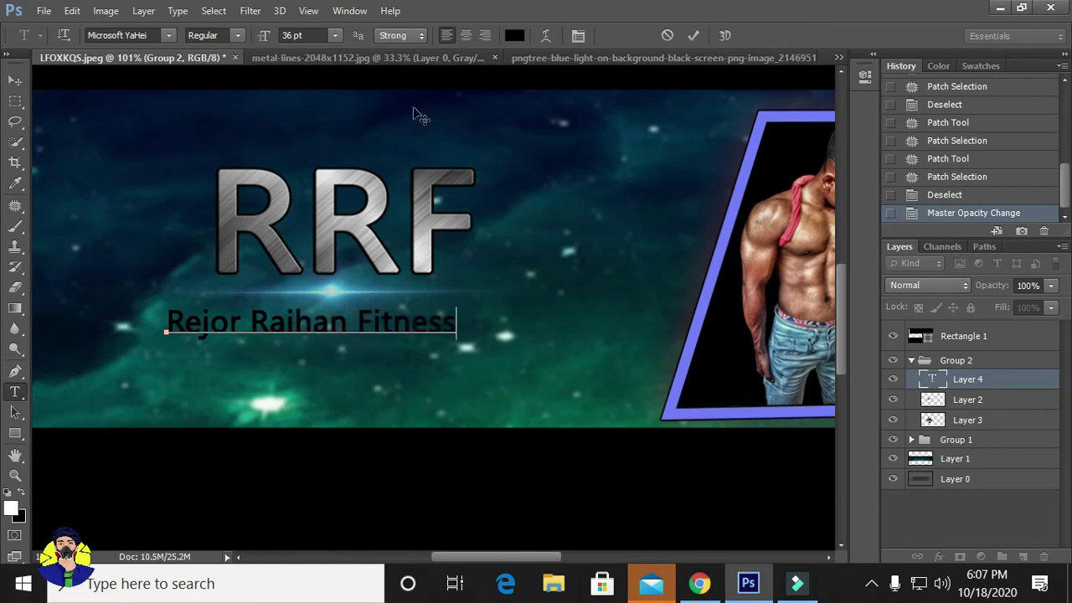
click(514, 35)
key(Escape)
key(v)
drag(300, 321, 312, 321)
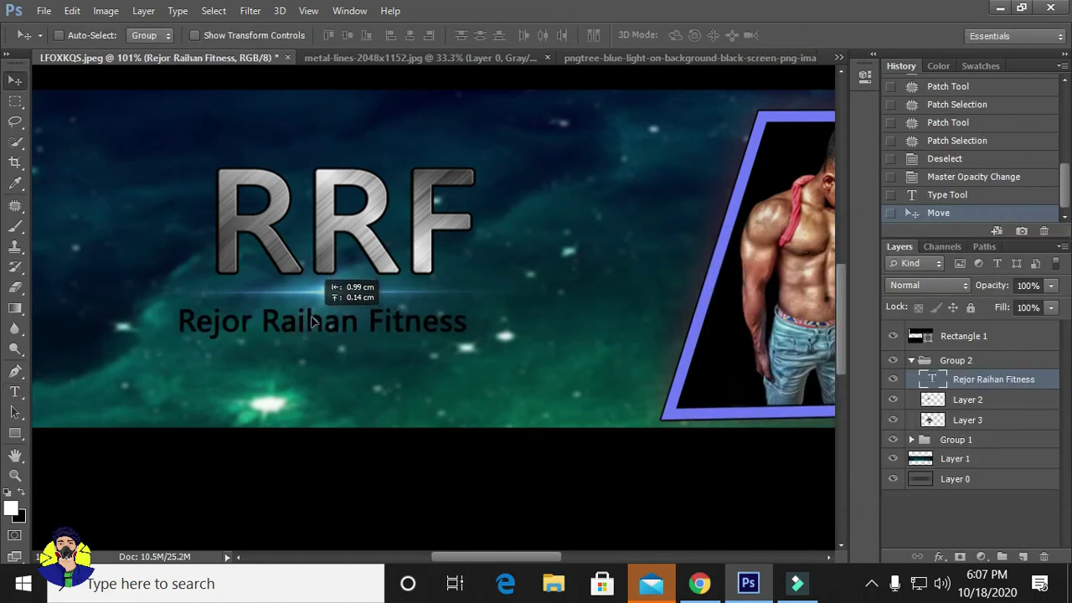
Make the subtitle white in Microsoft Sans Serif and move it down and right
click(15, 391)
click(514, 35)
click(1062, 265)
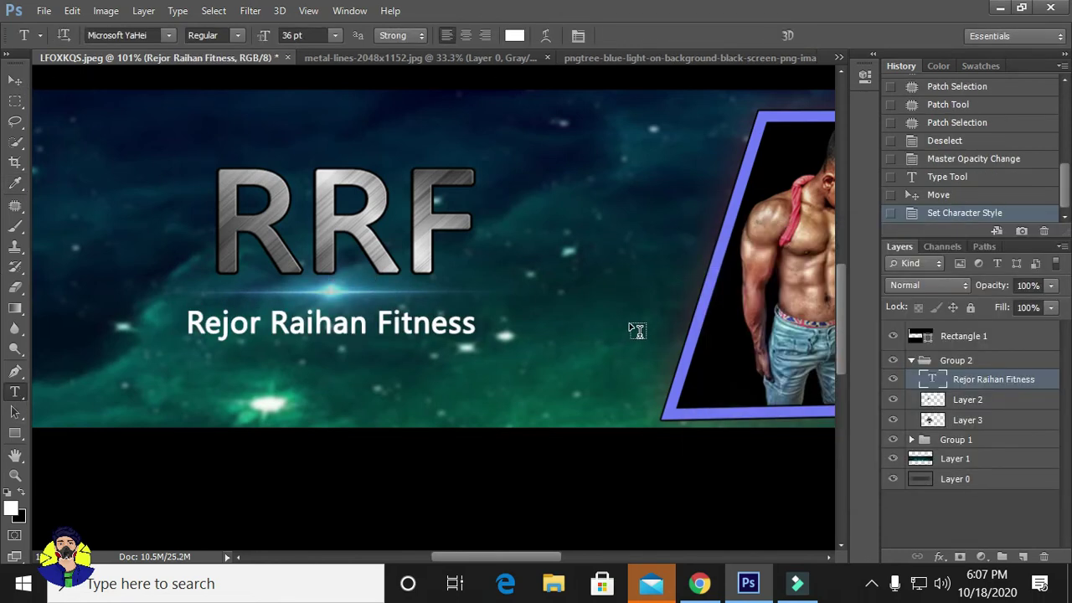
click(167, 35)
key(Up)
key(Up)
key(Up)
key(Up)
key(Up)
key(Up)
key(Up)
key(v)
drag(327, 323, 345, 333)
Resize the subtitle with Ctrl+T and reposition the blue light glow on Layer 3
key(ctrl+t)
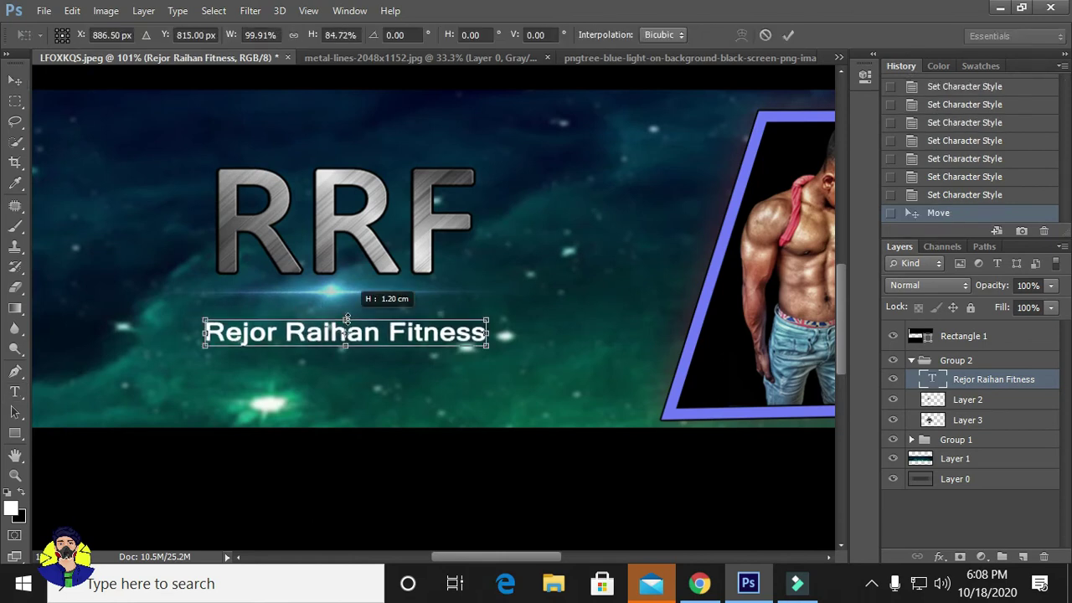
click(787, 37)
click(998, 423)
mouse_move(432, 343)
mouse_down()
mouse_move(415, 333)
mouse_move(439, 337)
mouse_up()
click(993, 378)
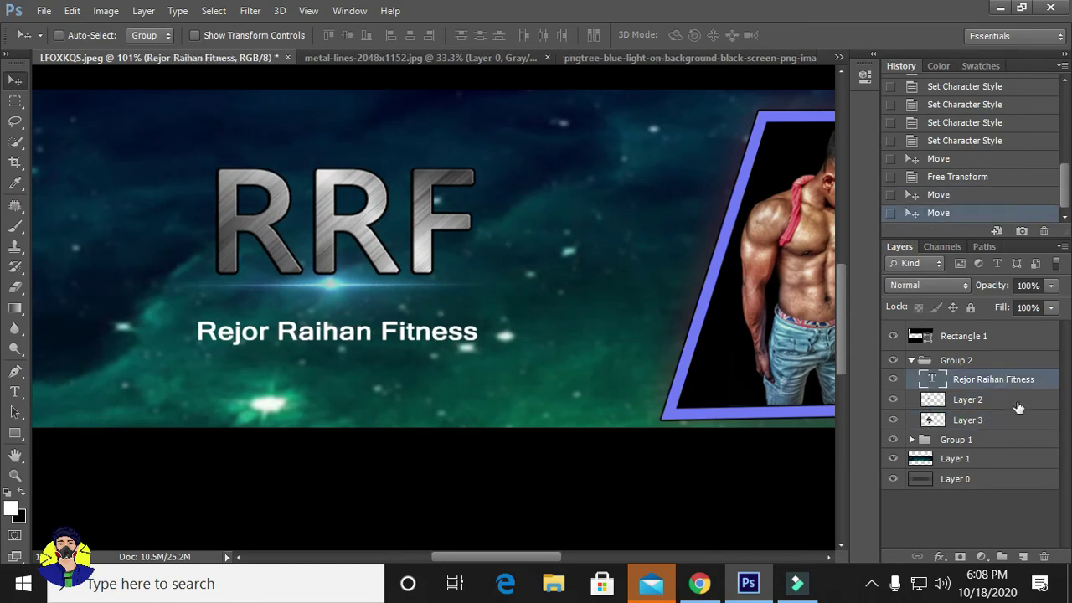
Add a black Stroke layer style to the subtitle and zoom to fit the banner
double_click(1042, 385)
click(634, 334)
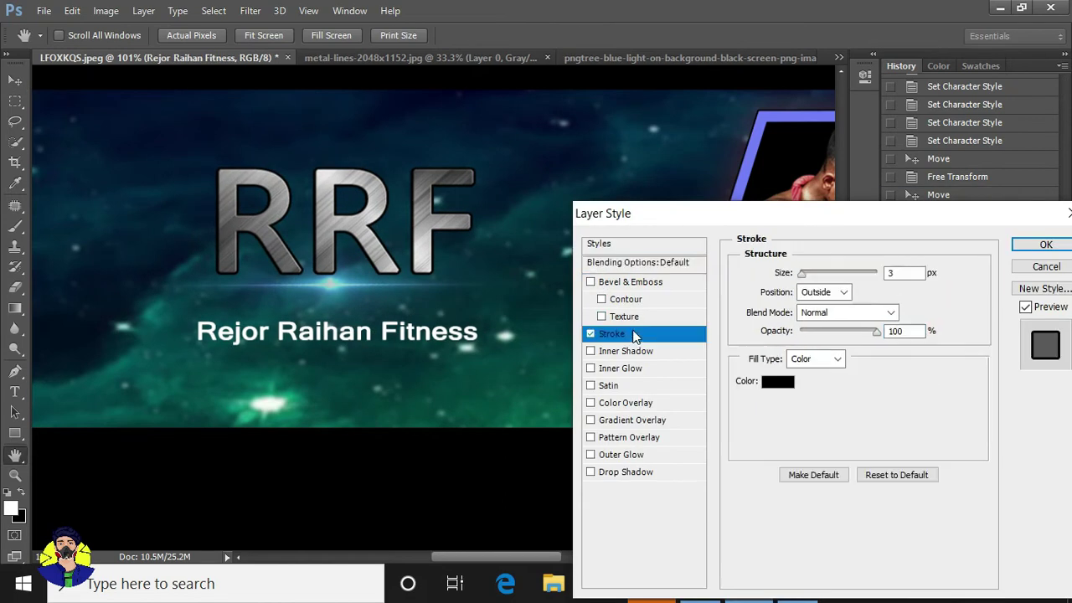
click(609, 385)
click(626, 351)
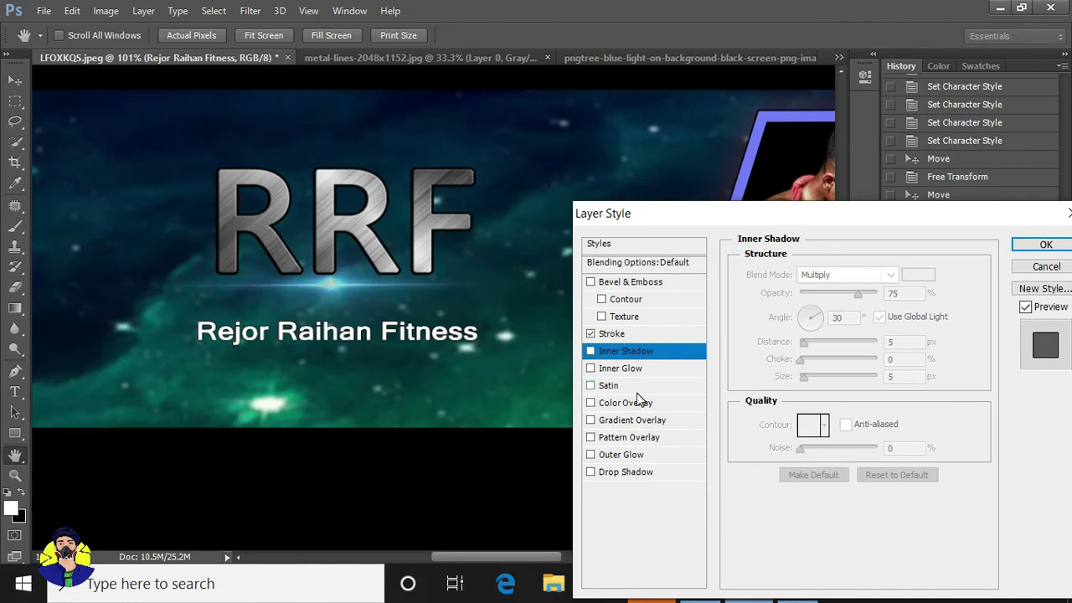
click(1038, 245)
key(ctrl+0)
Close the metal-lines file and drag the Facebook icon from the social icons sheet into the banner
click(980, 354)
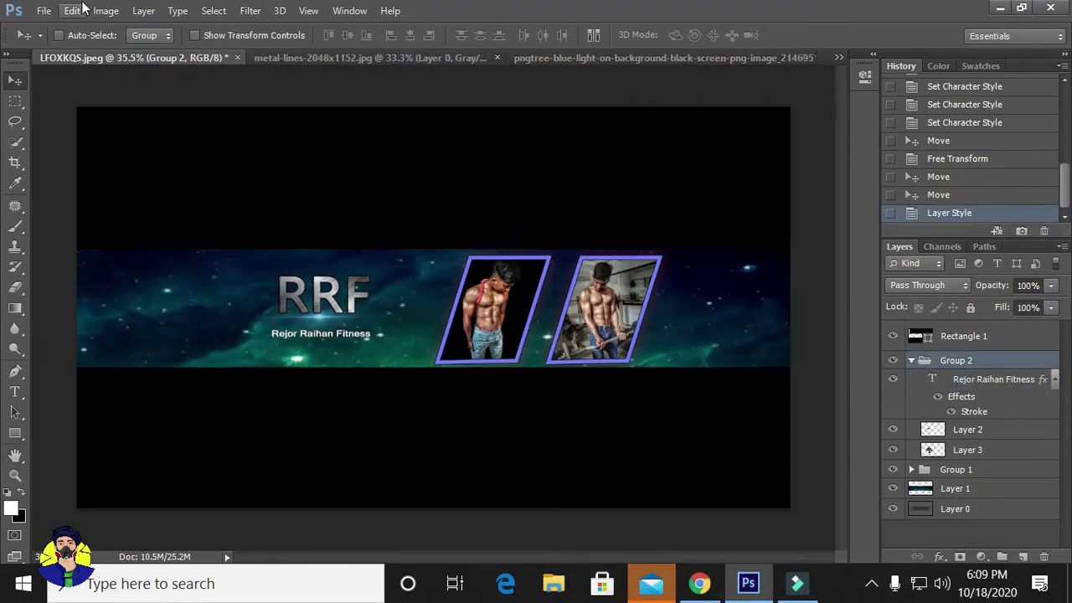
click(481, 58)
key(ctrl+o)
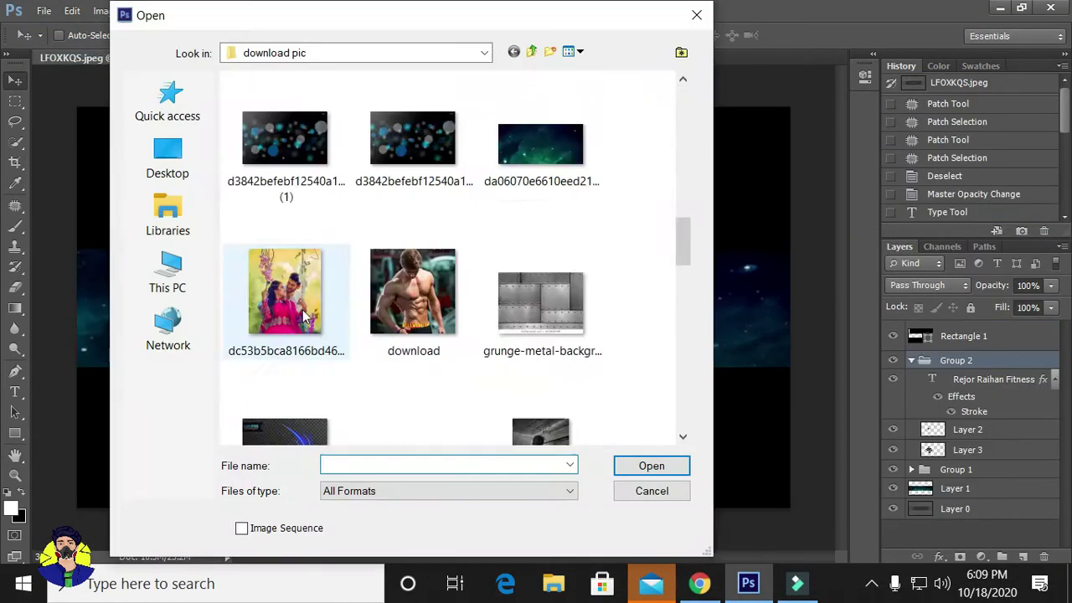
double_click(437, 134)
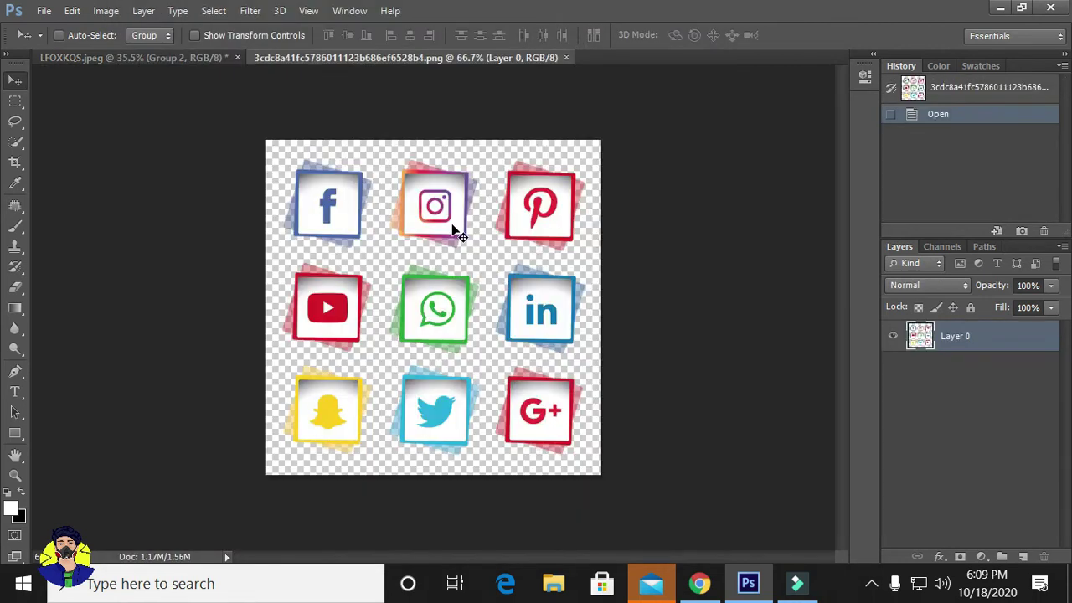
key(m)
drag(283, 146, 382, 249)
key(ctrl+z)
key(v)
drag(326, 201, 167, 335)
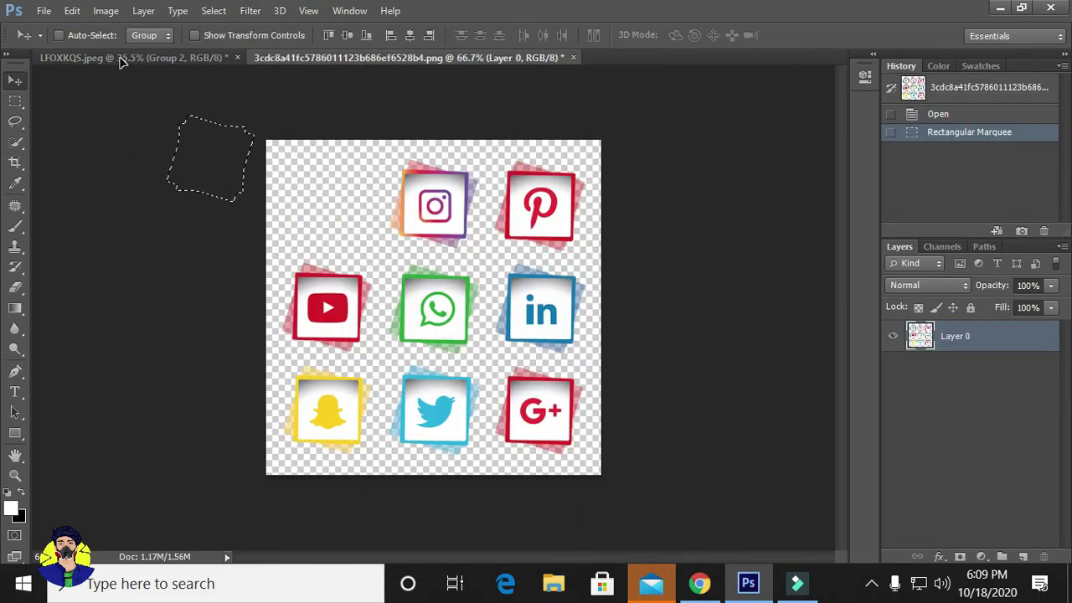
Shrink the Facebook icon, place it below the subtitle, then delete that layer
key(ctrl+t)
scroll(294, 360, up, 3)
scroll(444, 473, up, 2)
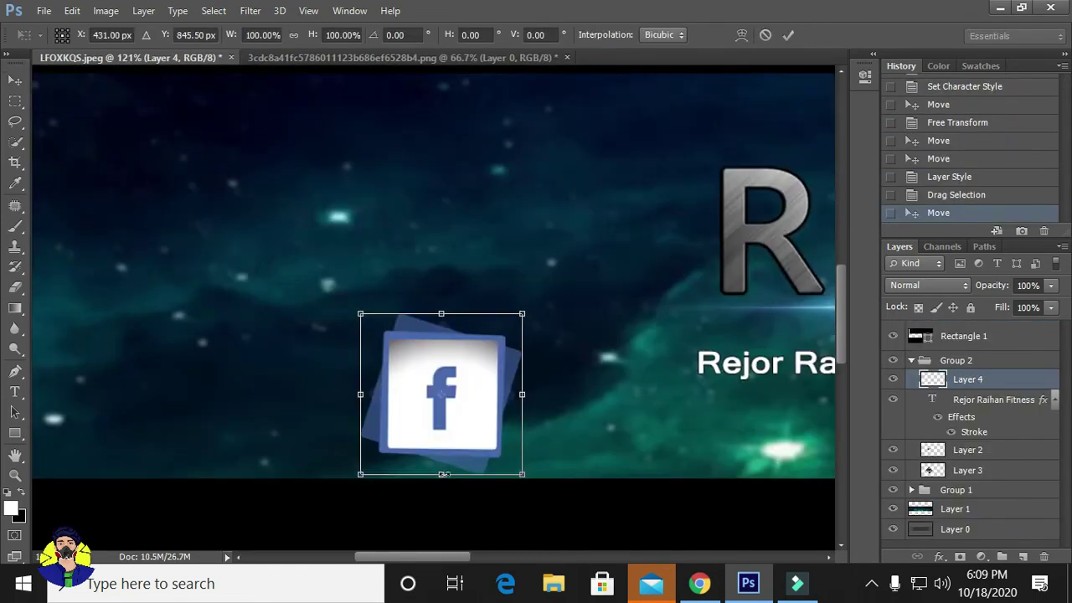
drag(523, 314, 397, 433)
click(788, 34)
drag(385, 472, 623, 437)
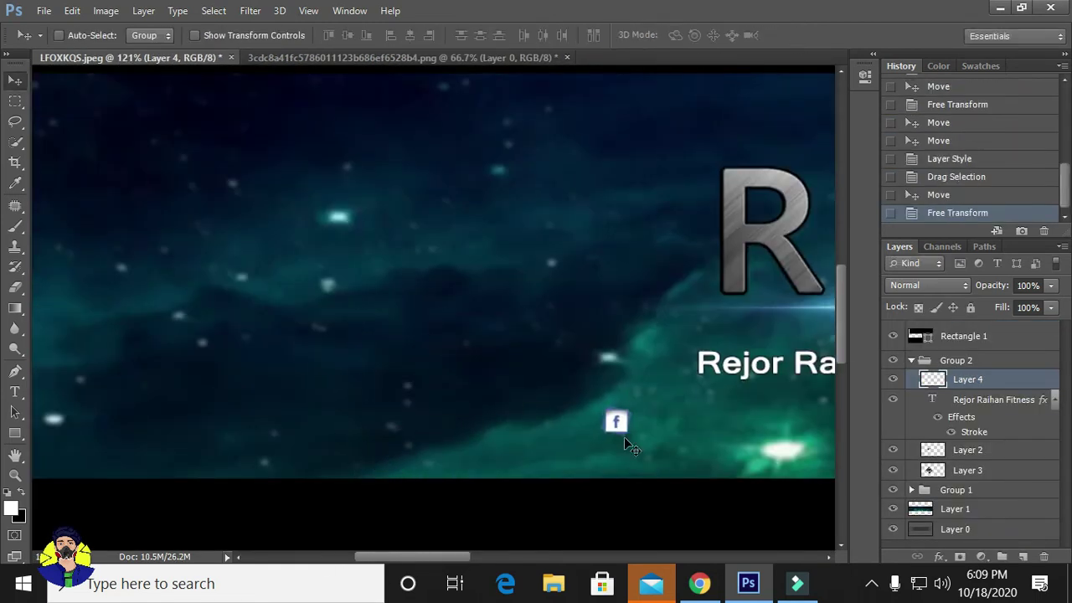
scroll(436, 453, down, 1)
scroll(436, 453, up, 3)
scroll(574, 442, down, 3)
scroll(589, 441, up, 4)
click(1043, 557)
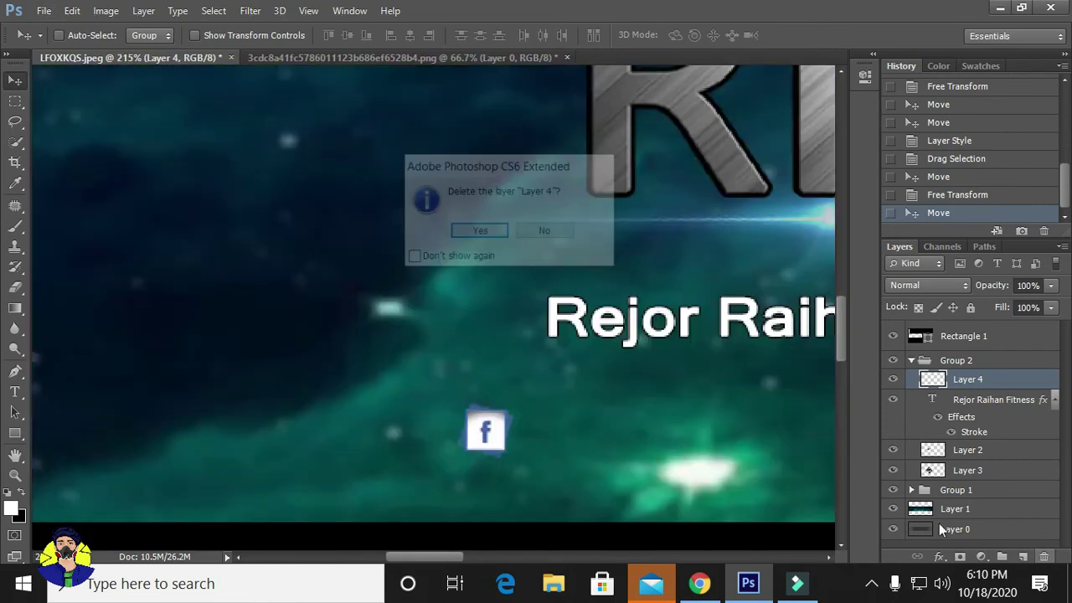
key(Return)
Close the icons image without saving and open the Facebook sticker image unnamed.jpg
click(623, 57)
click(548, 246)
click(44, 10)
click(67, 50)
key(Escape)
click(45, 10)
click(67, 49)
scroll(397, 361, down, 5)
double_click(398, 365)
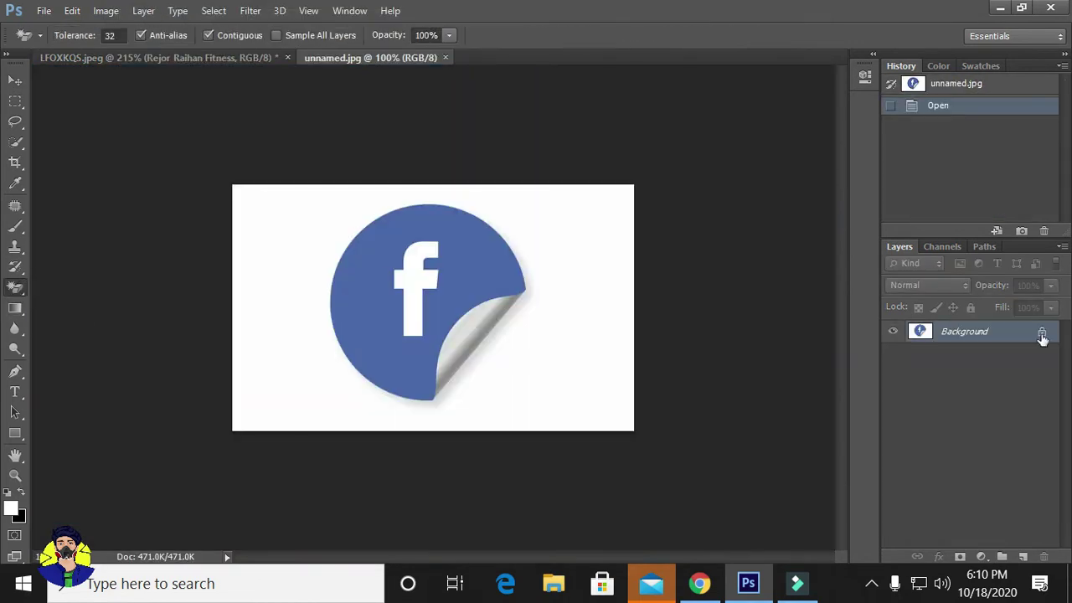
Erase the sticker's white background, drag it into the banner and shrink it
click(1042, 332)
click(581, 352)
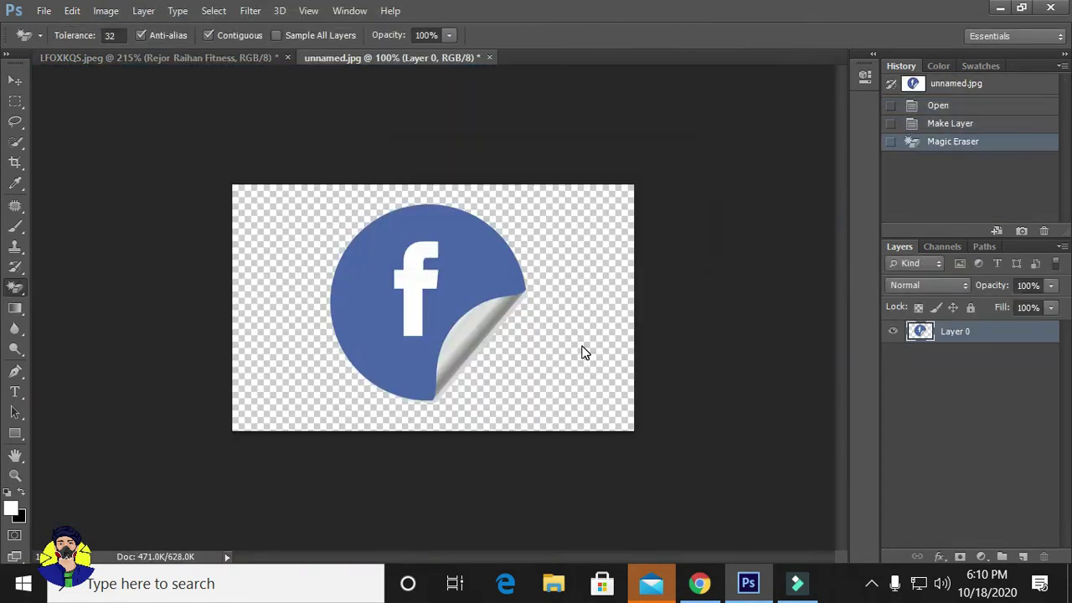
key(v)
drag(581, 351, 321, 412)
key(ctrl+t)
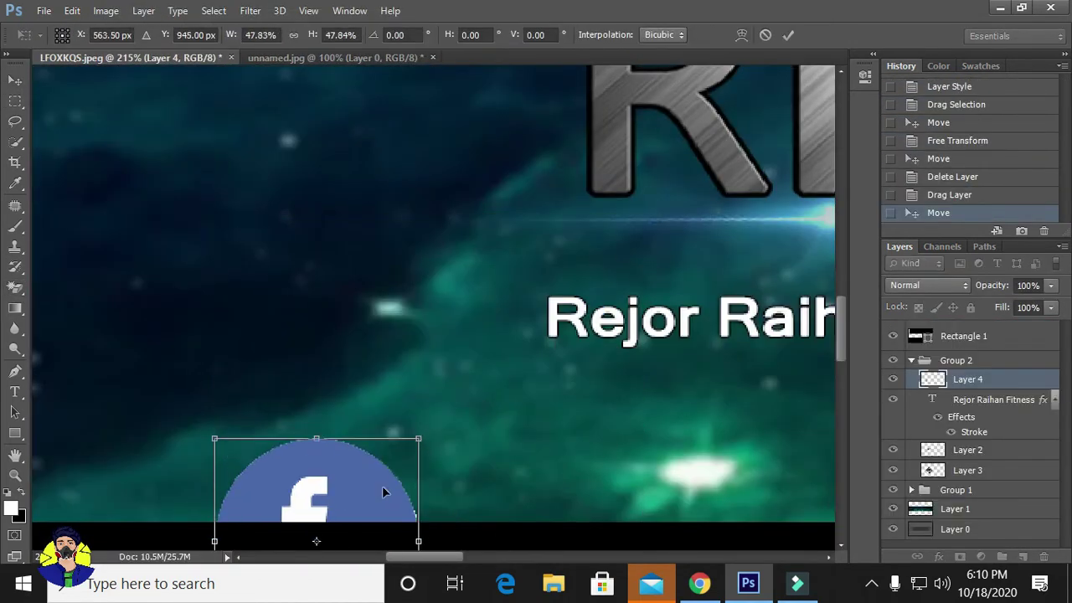
mouse_move(640, 214)
mouse_down()
mouse_move(383, 483)
mouse_move(493, 415)
mouse_up()
click(788, 34)
Delete the Facebook sticker layer from the banner
scroll(388, 426, down, 5)
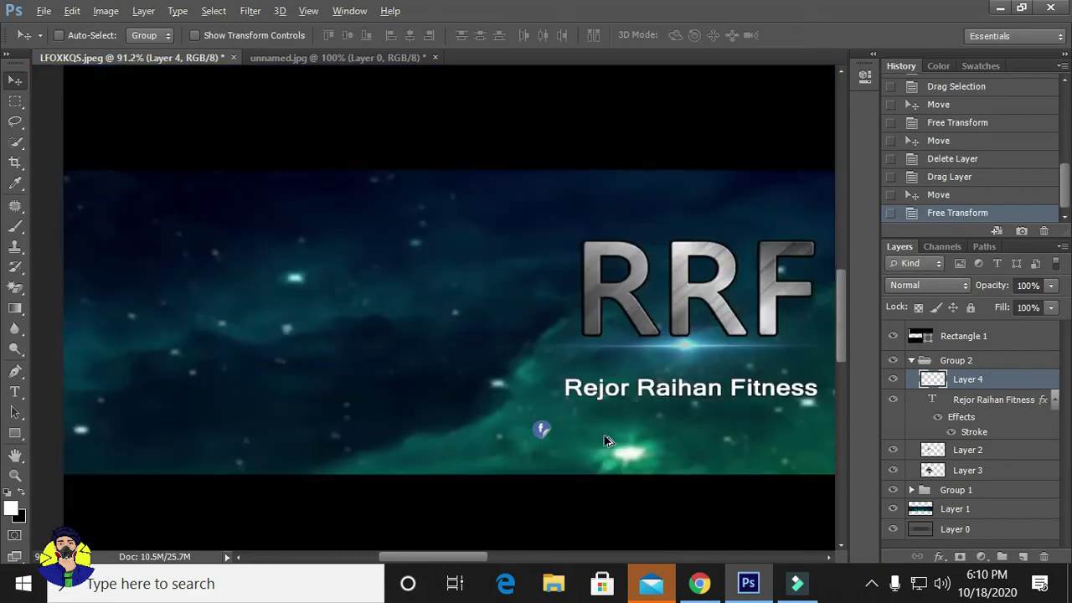
scroll(388, 426, up, 1)
scroll(388, 426, down, 2)
scroll(388, 426, up, 1)
click(1043, 557)
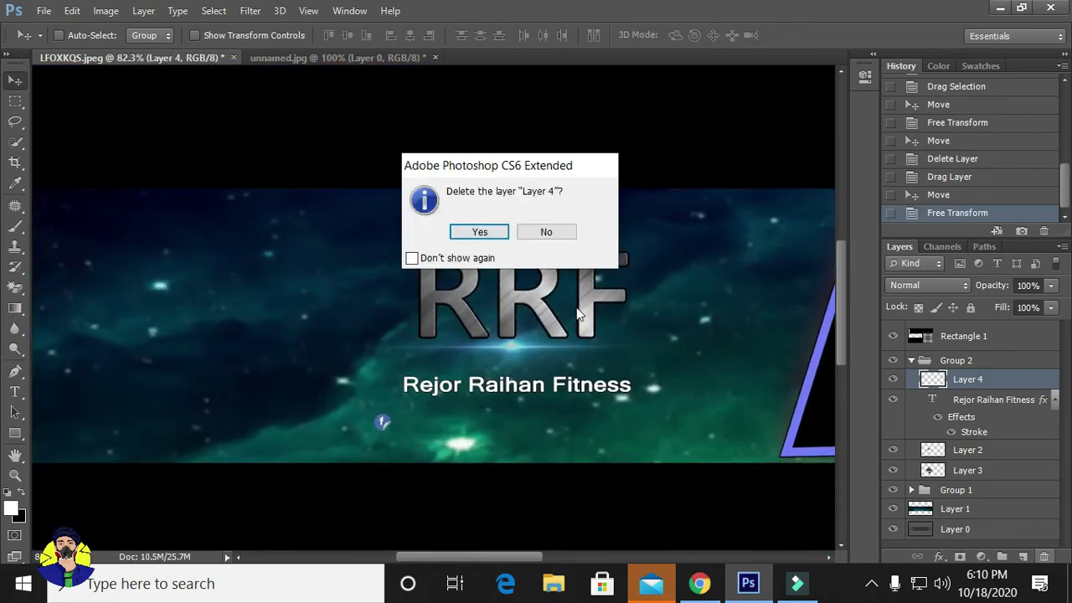
key(Return)
Open the glossy Facebook logo image with Group 2 selected in the banner
click(976, 358)
click(44, 10)
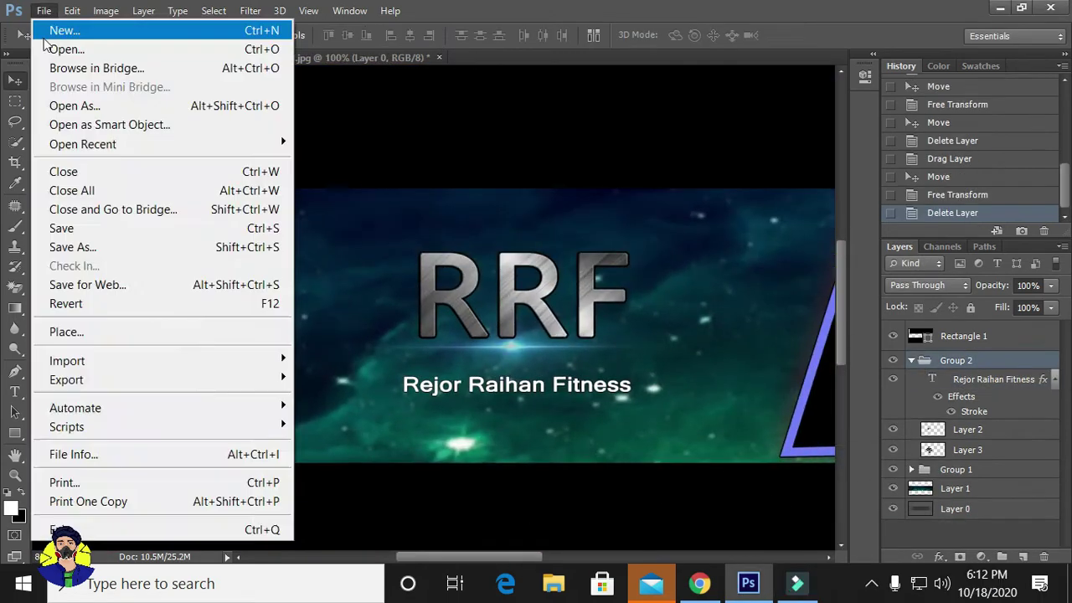
click(50, 48)
scroll(447, 364, down, 5)
scroll(537, 405, down, 3)
double_click(541, 210)
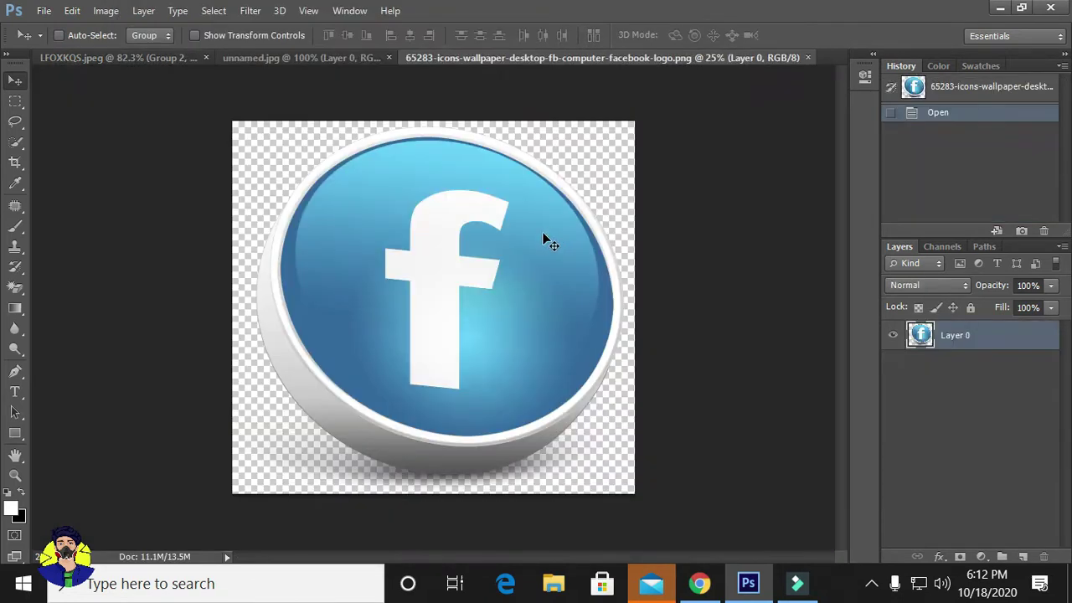
Bring the Facebook logo into the banner and scale it into a small round badge
mouse_move(545, 239)
mouse_down()
mouse_move(337, 364)
mouse_move(573, 178)
mouse_move(481, 248)
mouse_up()
key(ctrl+t)
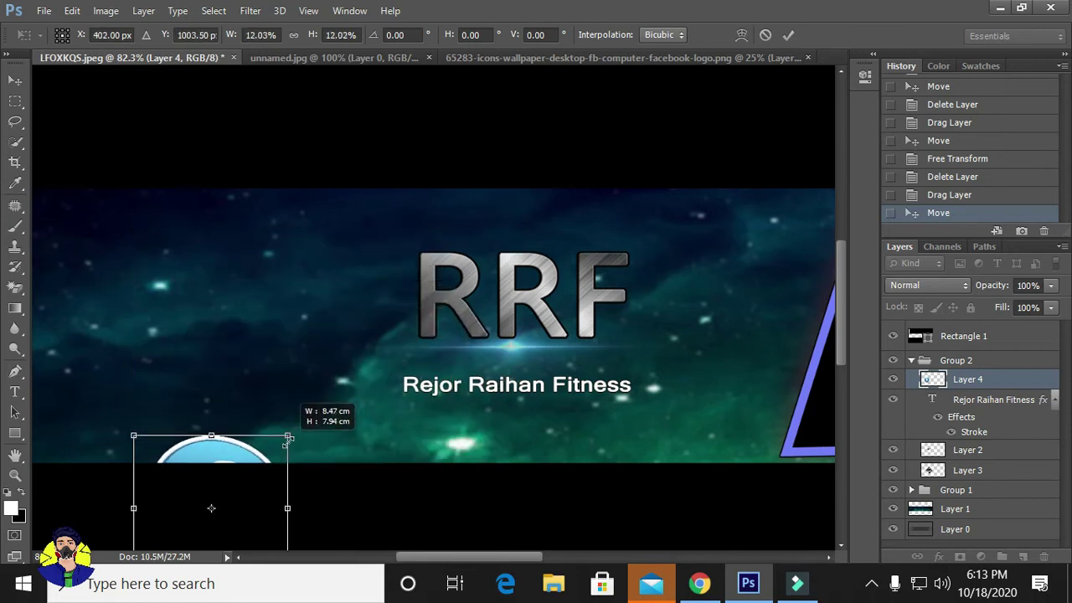
drag(481, 248, 328, 402)
key(Return)
key(ctrl+t)
key(Return)
Open the Instagram logo and Magic Erase its white background, rings and dot
key(ctrl+o)
double_click(285, 304)
double_click(1053, 329)
click(672, 182)
key(w)
click(203, 253)
click(308, 318)
click(374, 316)
click(511, 232)
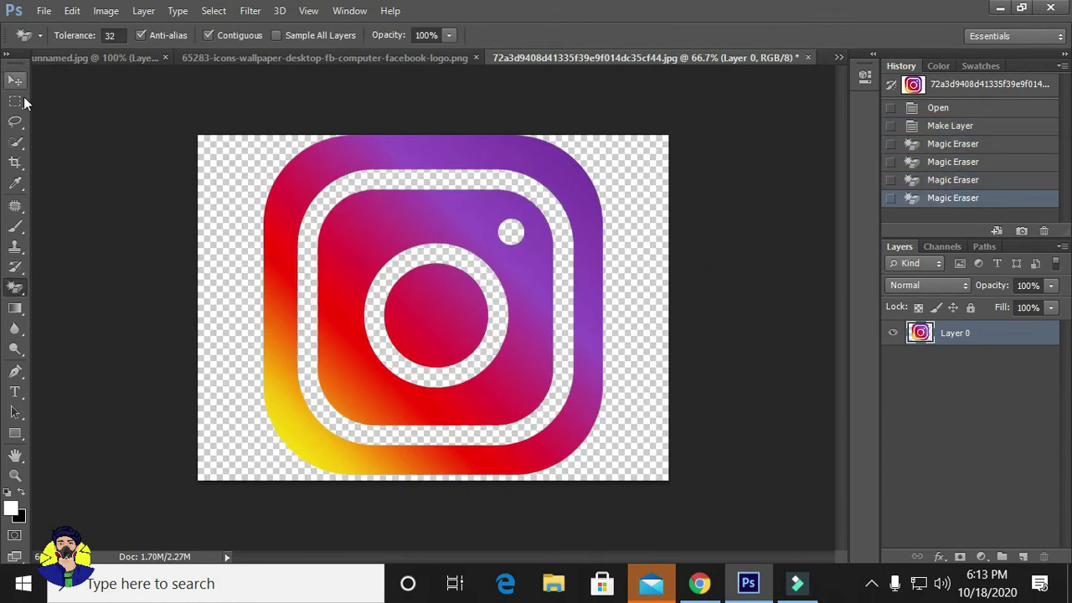
Move the Instagram logo into the banner document, closing the unused images
click(14, 79)
drag(477, 226, 423, 198)
click(418, 58)
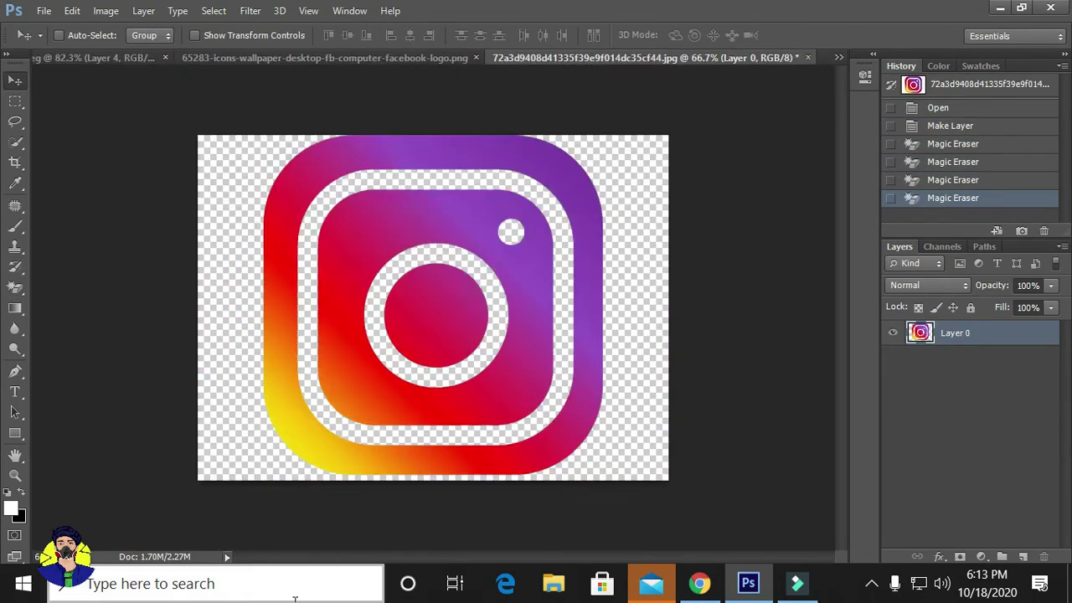
click(629, 57)
drag(201, 58, 469, 276)
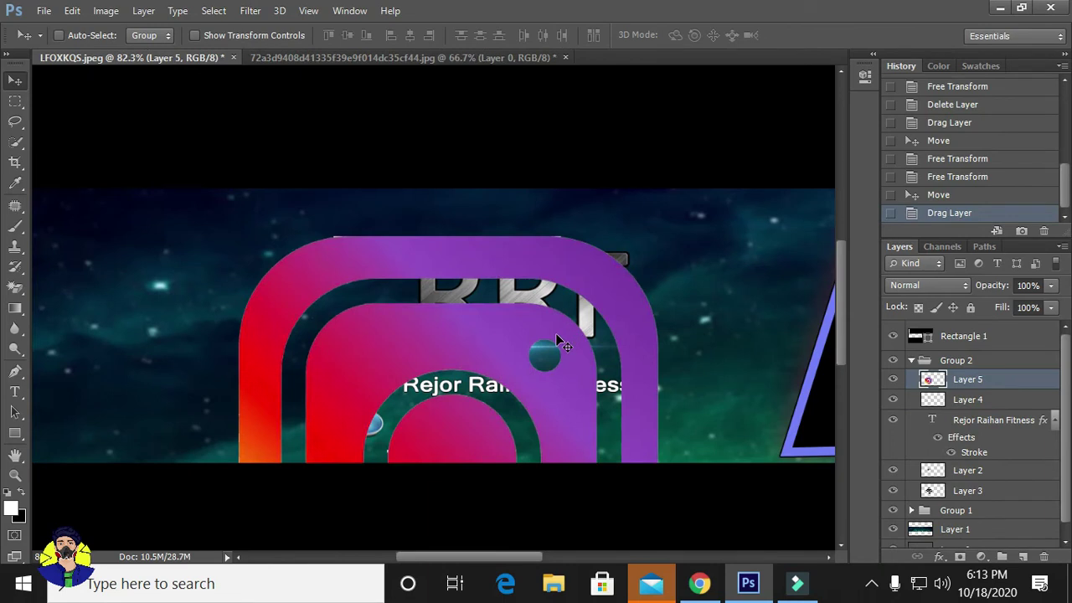
Scale the Instagram logo down to icon size next to the Facebook icon
key(ctrl+t)
drag(425, 467, 438, 410)
key(Return)
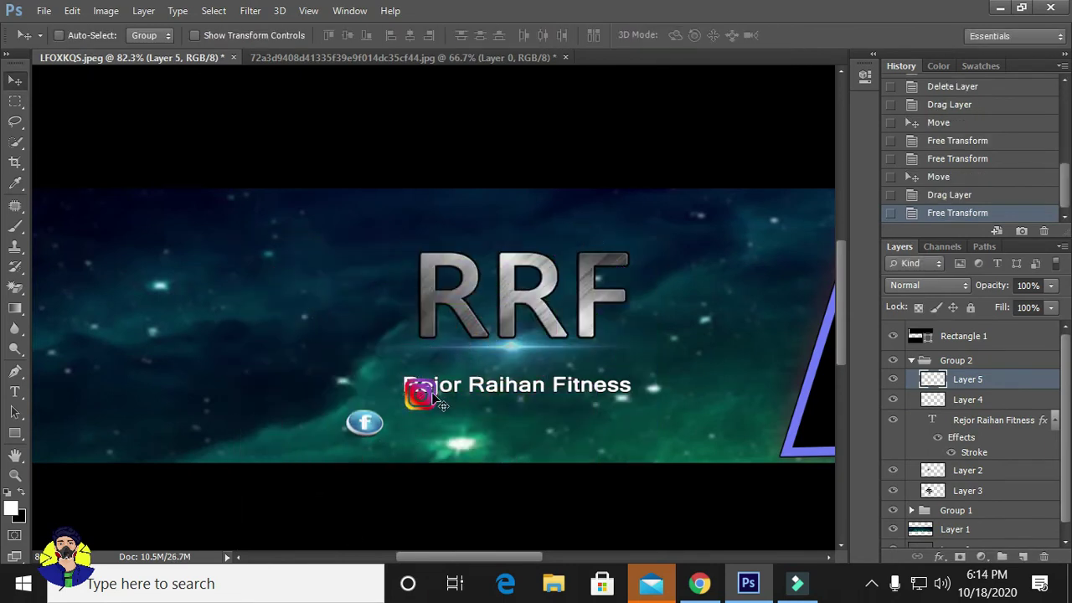
click(967, 399)
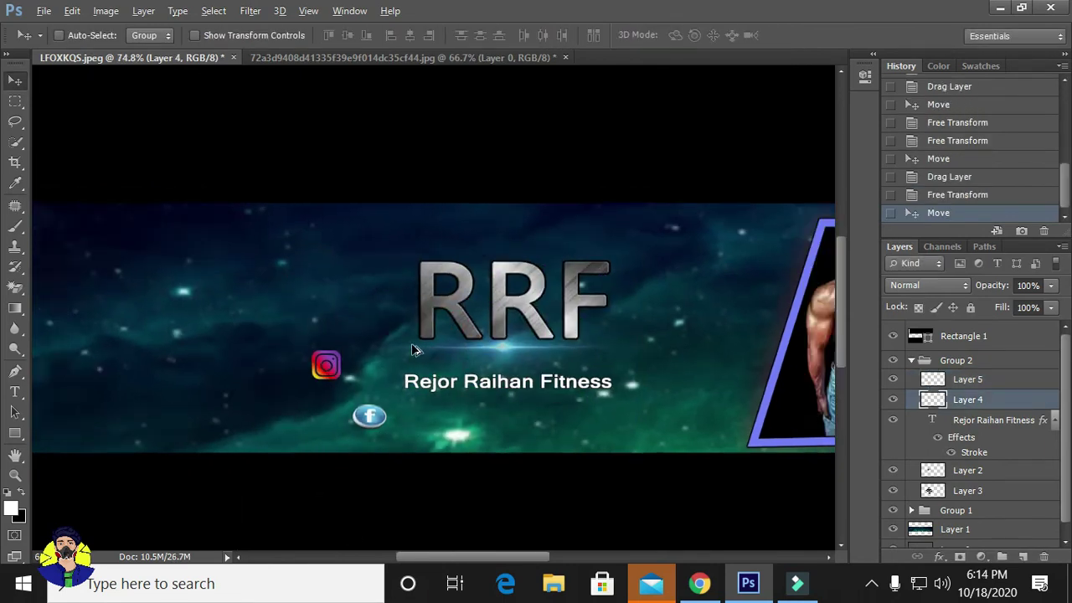
scroll(450, 355, down, 5)
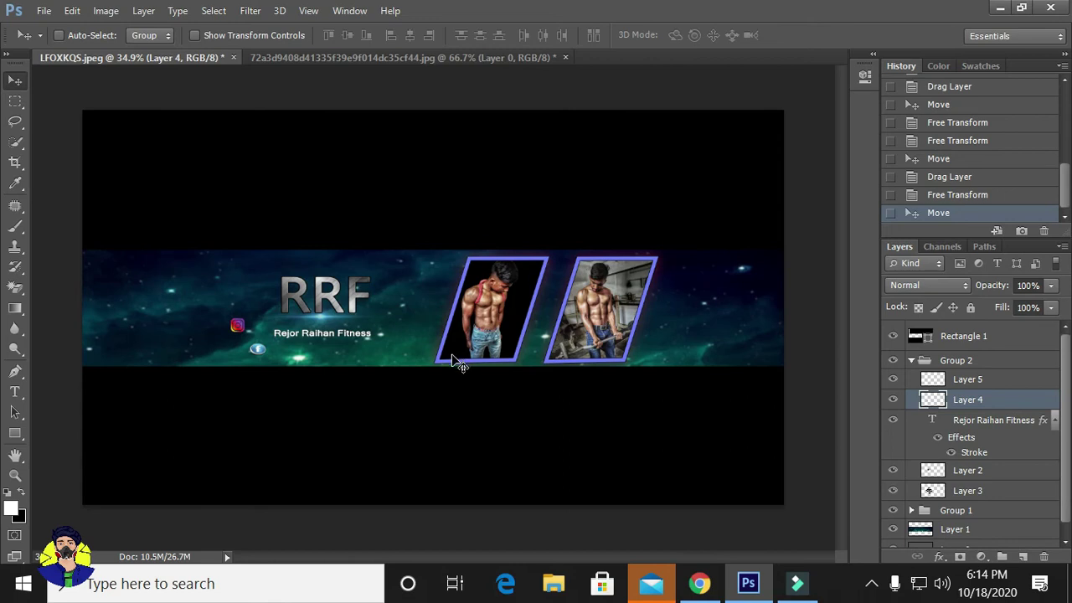
Add the white name text to the right of the Facebook icon
scroll(285, 369, up, 5)
key(t)
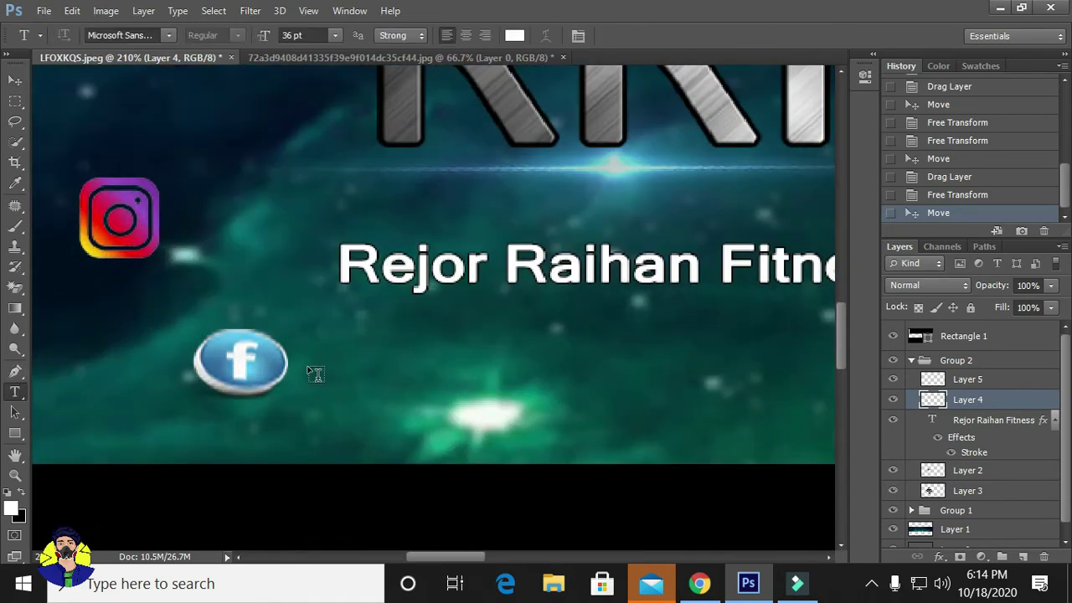
click(300, 369)
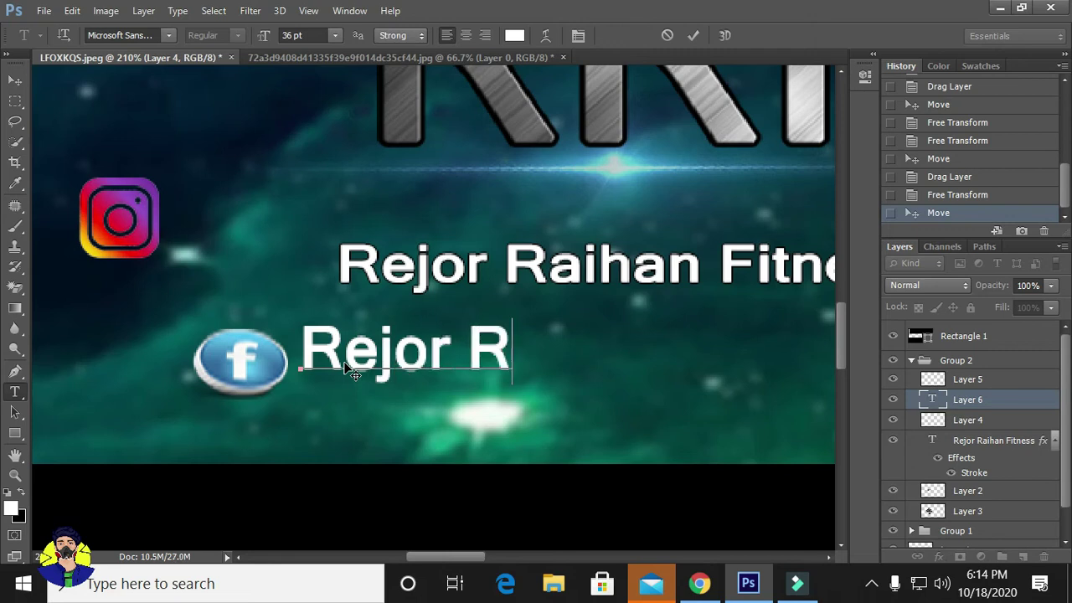
key(ctrl+Return)
key(v)
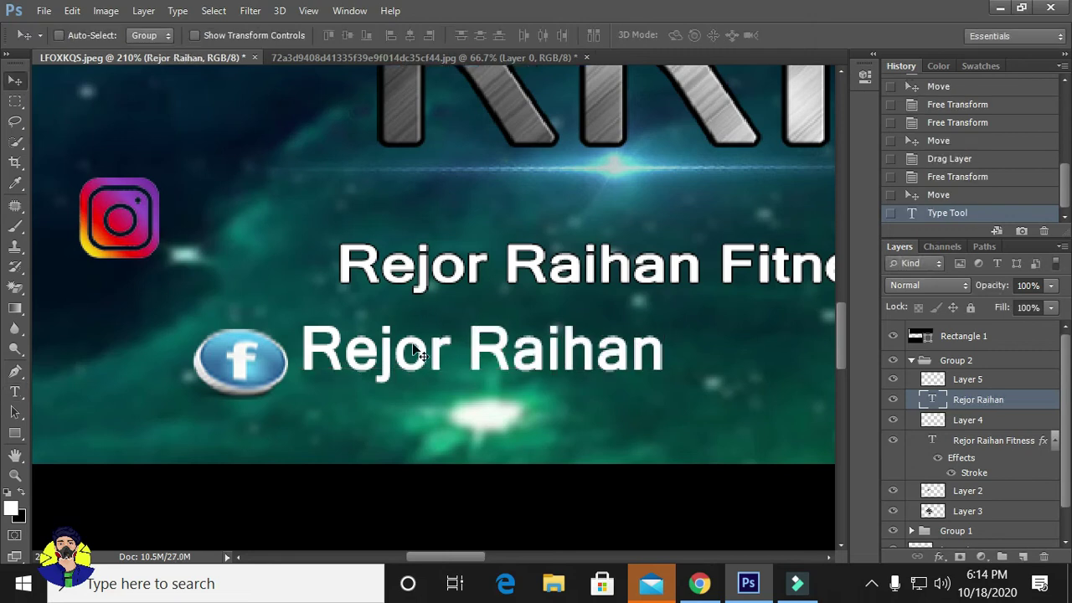
Move the Instagram icon beside the name and type the Instagram handle next to it
drag(482, 556, 471, 556)
mouse_move(208, 218)
mouse_down()
mouse_move(787, 365)
mouse_move(484, 389)
mouse_move(554, 389)
mouse_up()
click(956, 360)
key(t)
click(608, 366)
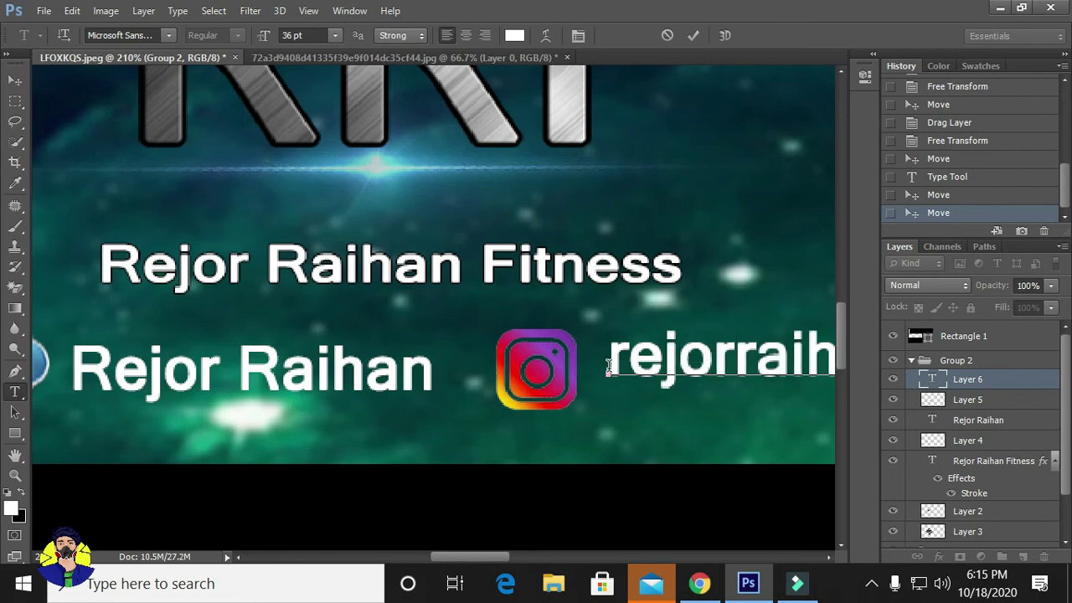
key(ctrl+0)
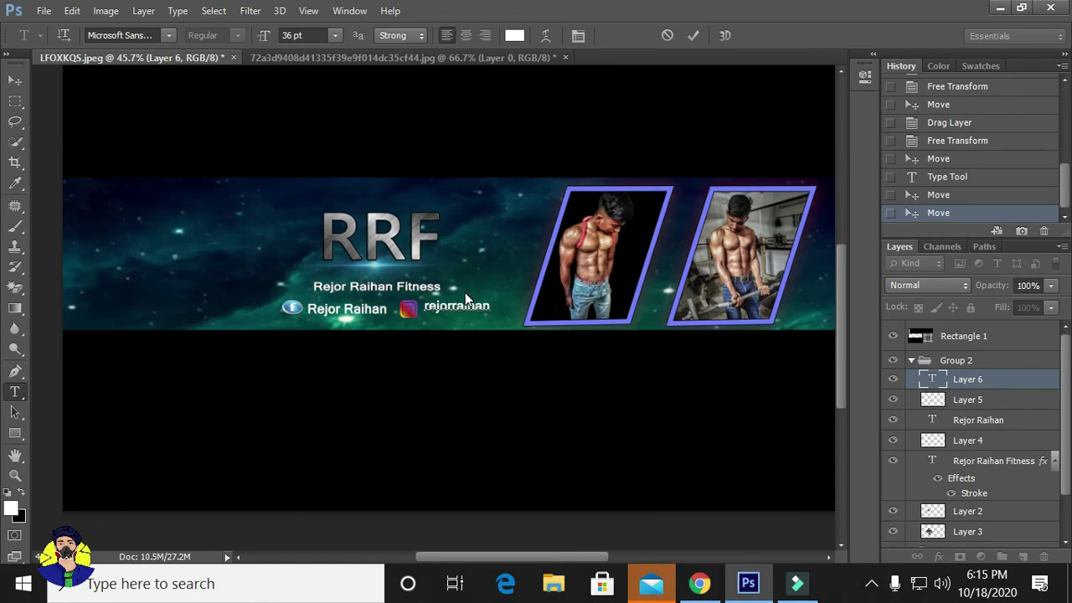
click(986, 359)
scroll(416, 317, up, 3)
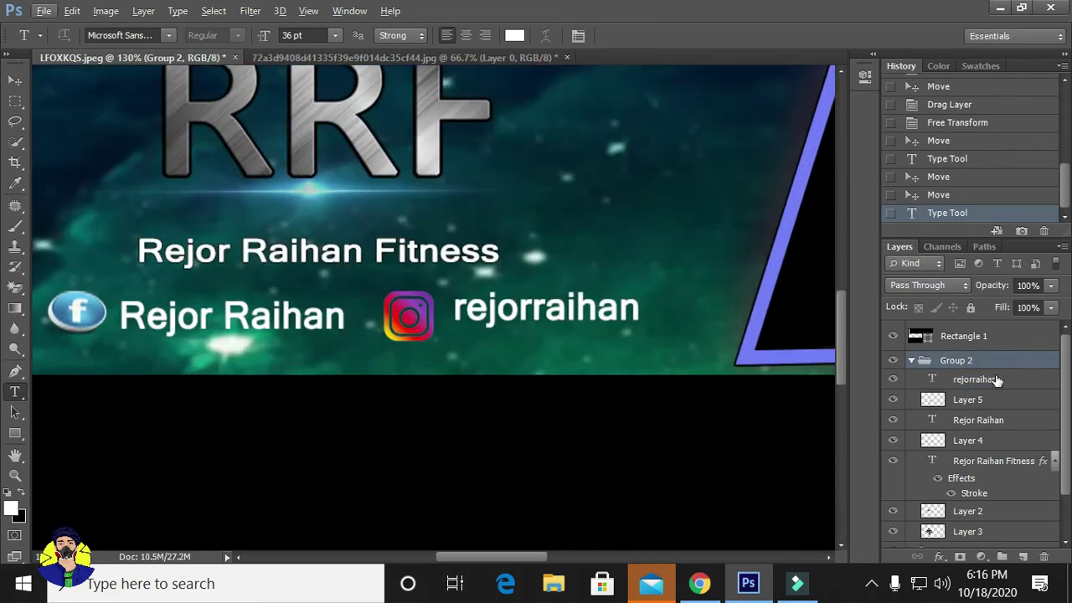
Nudge the Instagram icon closer to its handle and merge the social row layers
ctrl+click(507, 317)
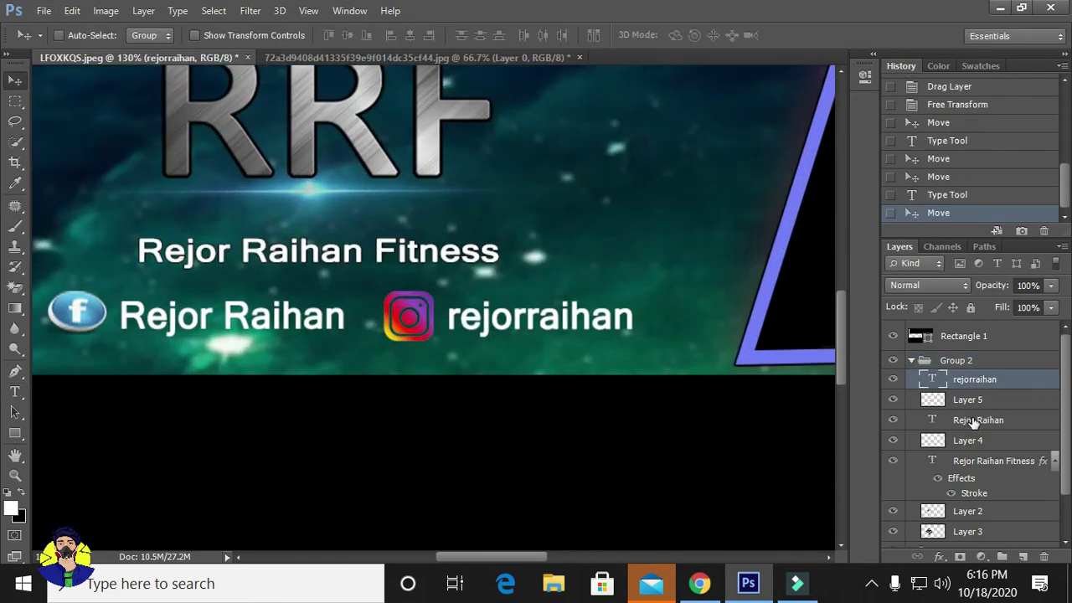
click(1016, 405)
click(1009, 380)
scroll(1013, 386, down, 1)
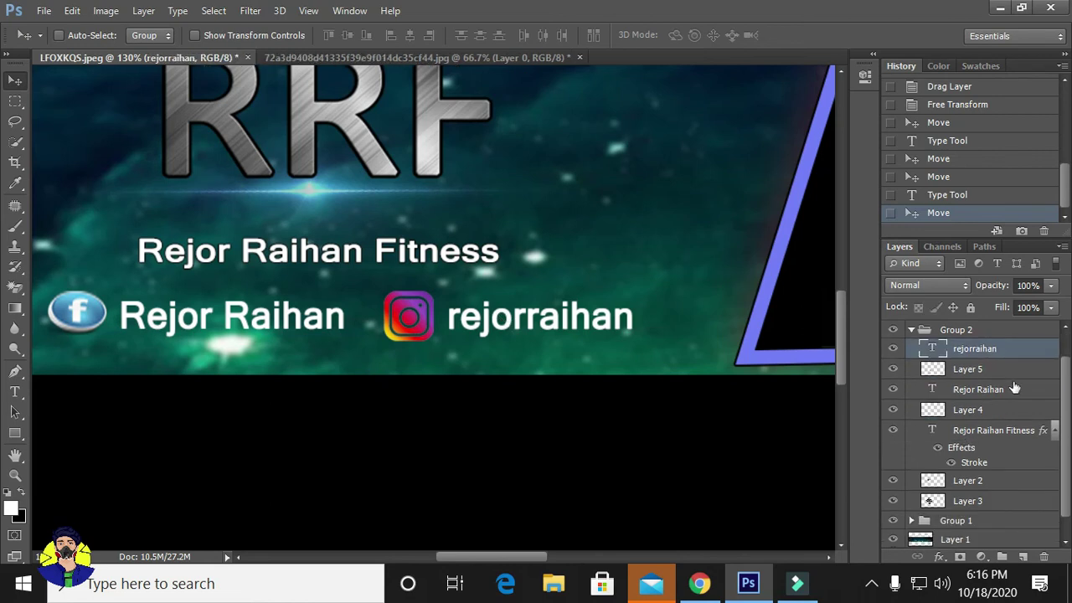
click(967, 369)
drag(399, 318, 412, 318)
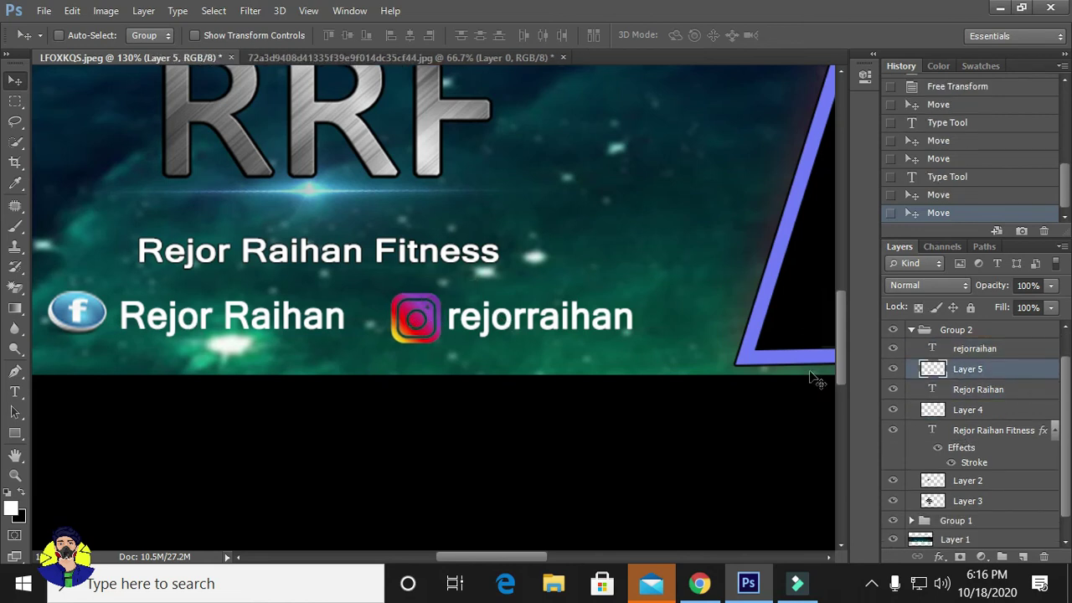
click(967, 409)
shift+click(974, 348)
right_click(973, 368)
click(636, 488)
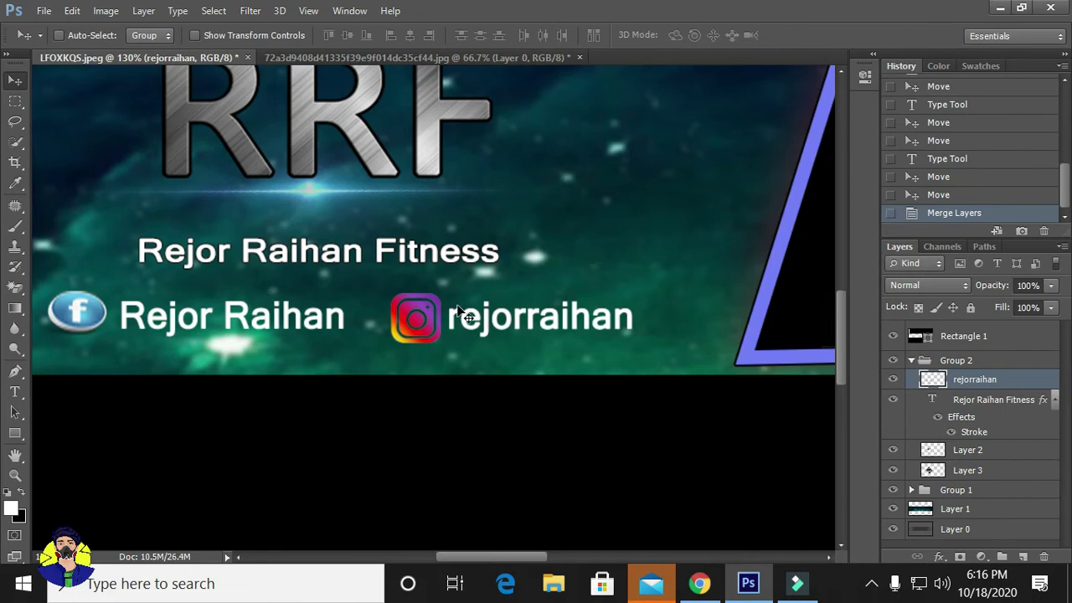
Try resizing and flattening the merged social row, then revert to before the merge
scroll(459, 311, down, 3)
key(ctrl+t)
scroll(458, 312, up, 4)
drag(674, 306, 628, 329)
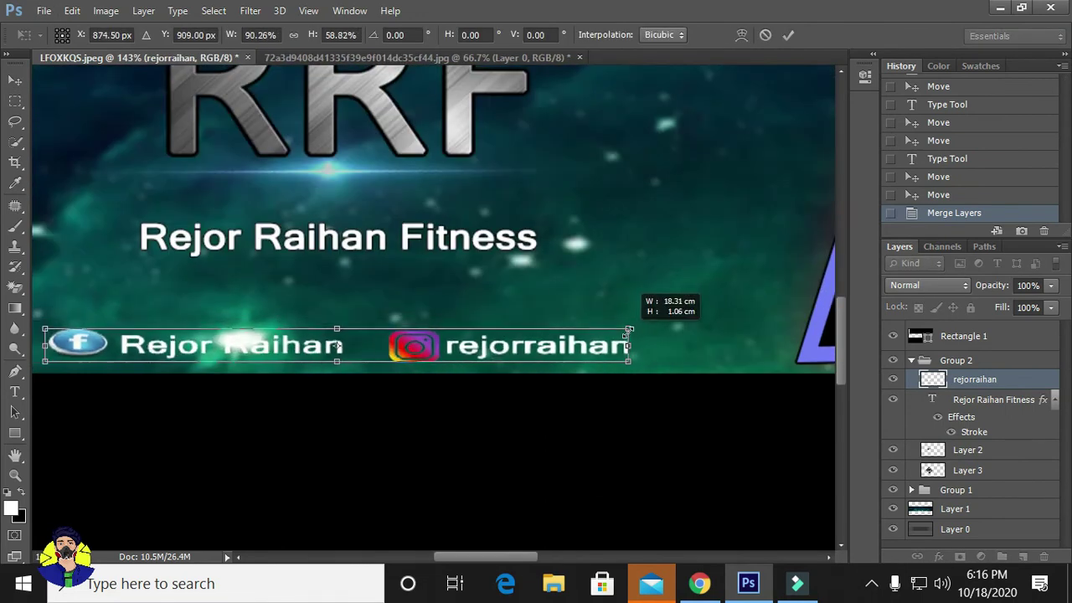
key(Return)
drag(348, 354, 364, 355)
right_click(1005, 374)
click(997, 344)
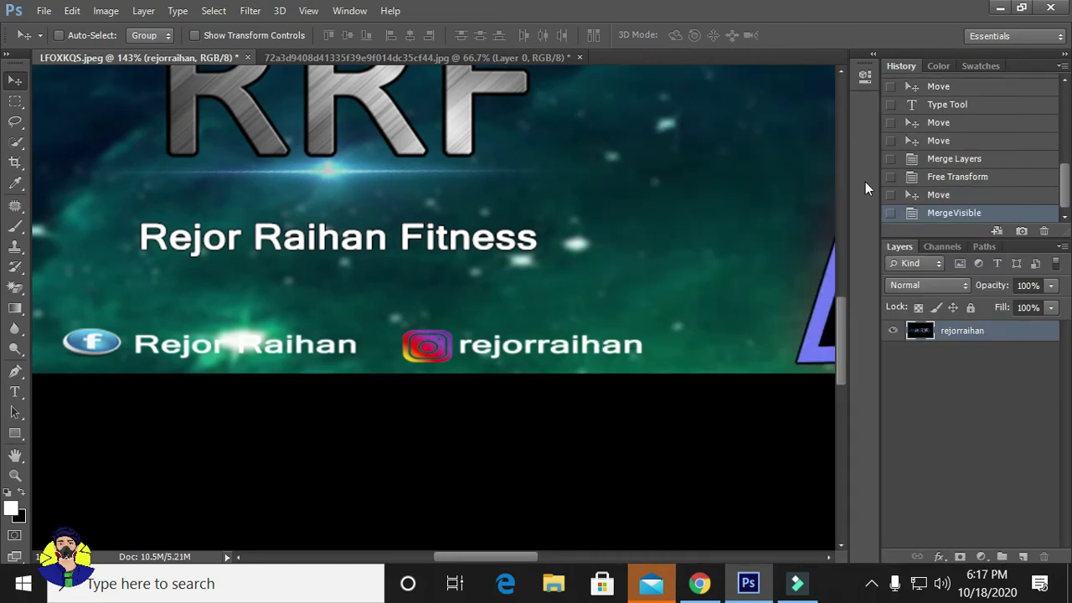
key(ctrl+alt+z)
right_click(1030, 383)
key(Escape)
key(ctrl+alt+z)
key(ctrl+alt+z)
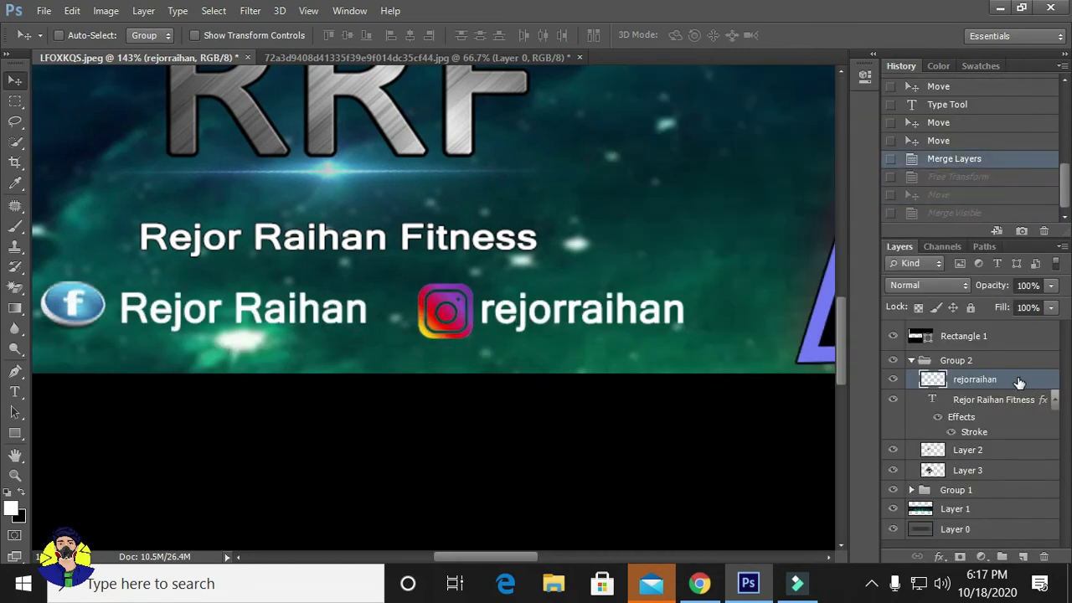
click(959, 141)
Give both the name and handle text layers a black Stroke layer style
click(1009, 419)
double_click(1009, 419)
click(641, 333)
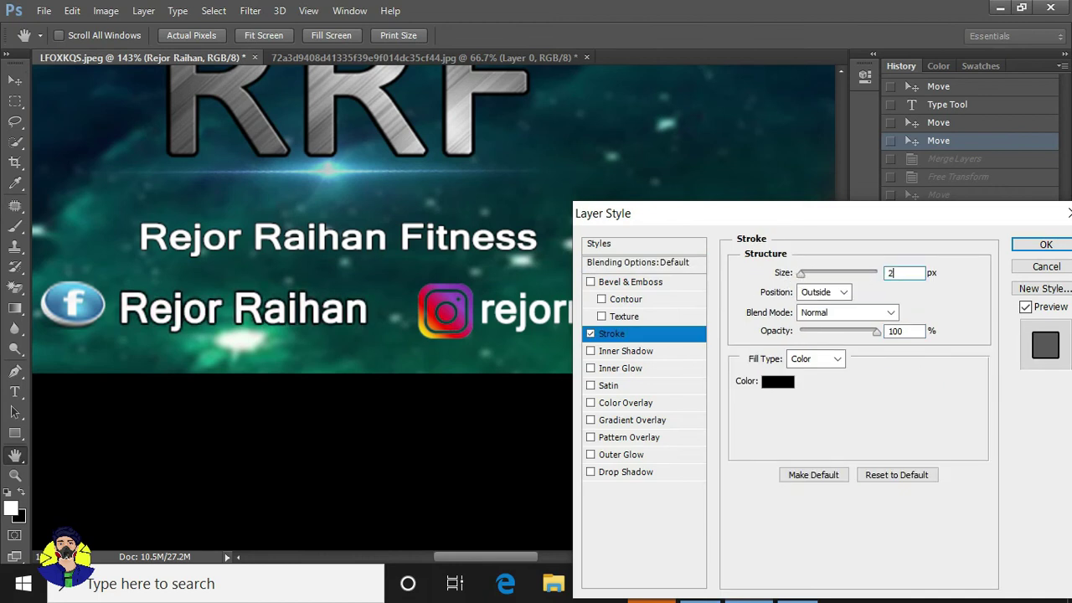
click(1045, 243)
double_click(1013, 352)
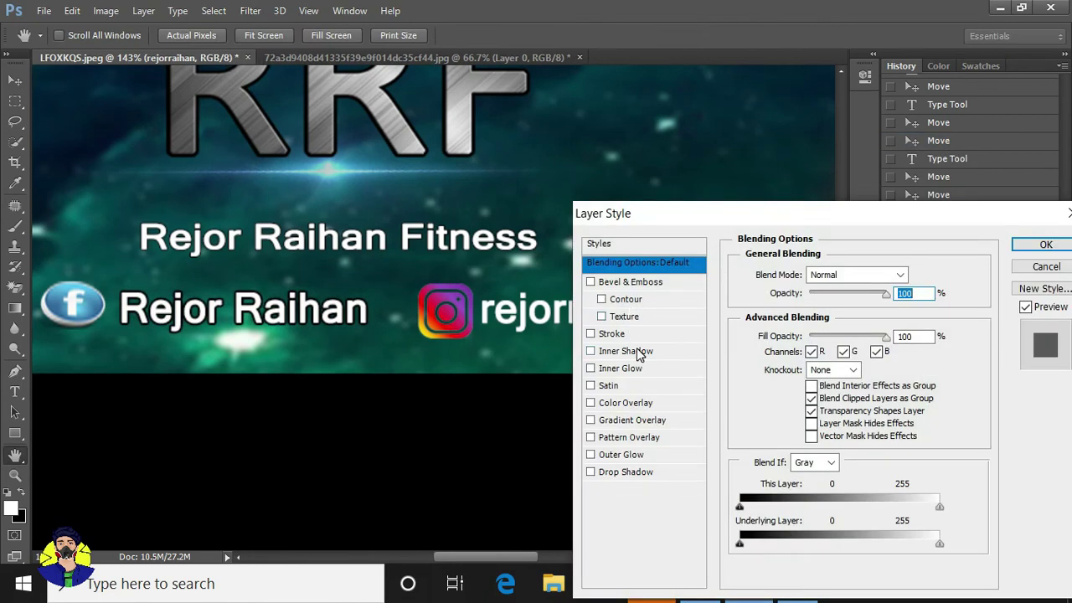
click(619, 333)
click(1045, 244)
Zoom in and out to review the stroked labels on the banner
key(v)
key(ctrl+0)
key(ctrl+t)
key(Escape)
key(ctrl+plus)
key(ctrl+plus)
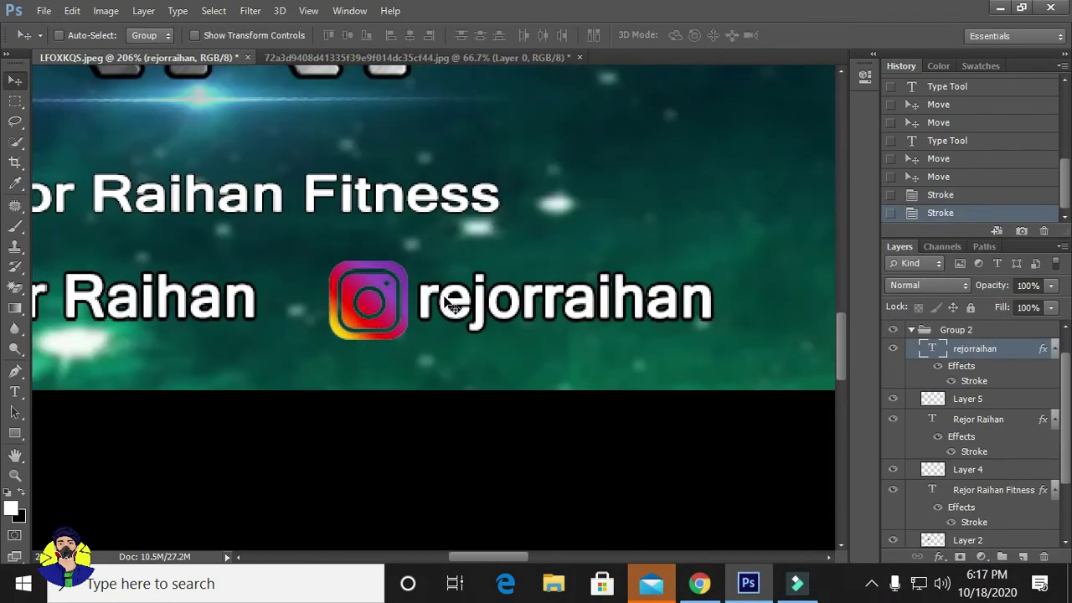
key(Right)
key(ctrl+0)
Group the icon and label layers and scale the group down
ctrl+click(955, 400)
ctrl+click(1013, 421)
key(ctrl+g)
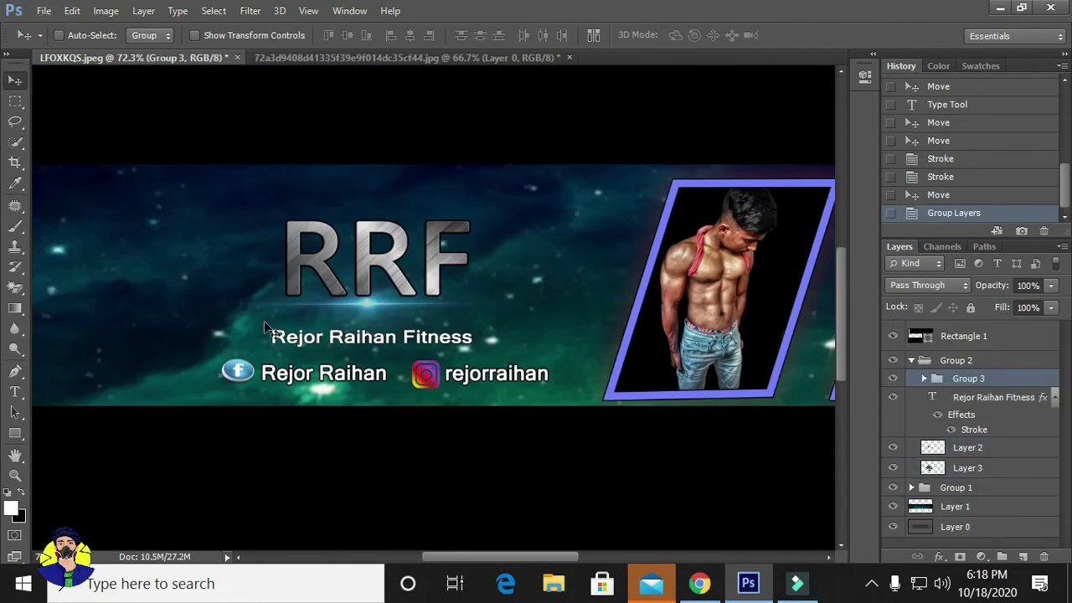
key(ctrl+t)
drag(547, 370, 525, 390)
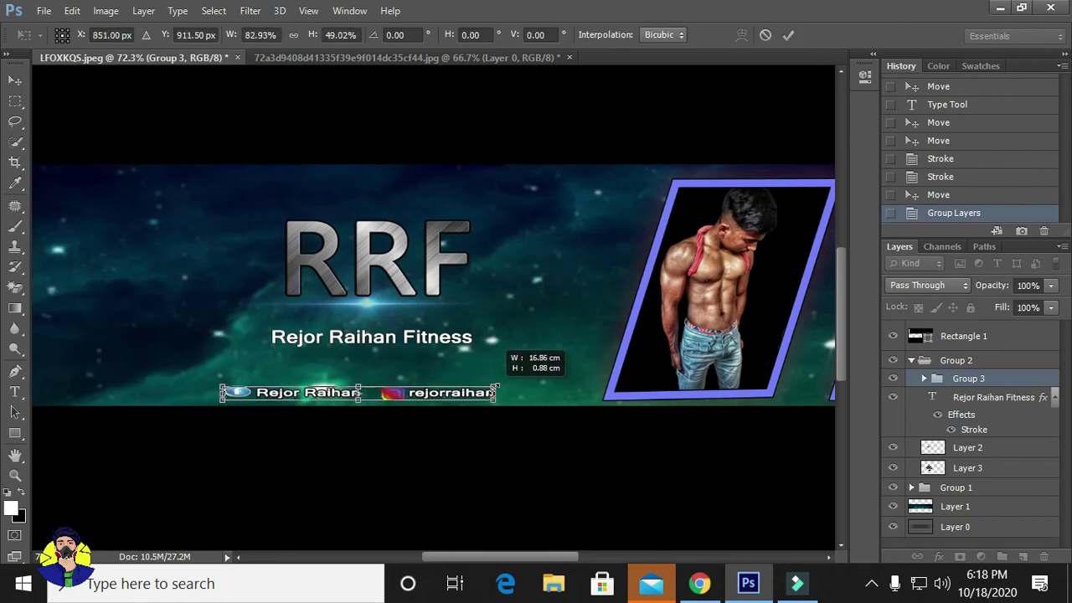
key(Return)
Zoom out to the full banner and narrow the social row slightly
key(ctrl+plus)
key(ctrl+plus)
drag(356, 383, 402, 375)
key(ctrl+z)
key(ctrl+minus)
key(ctrl+minus)
key(ctrl+0)
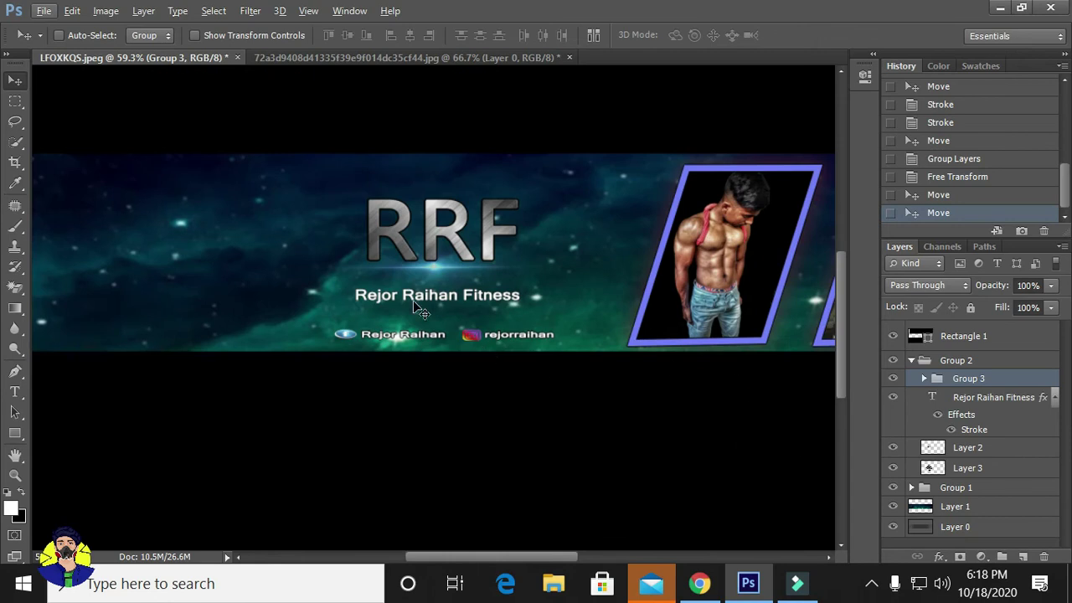
scroll(416, 306, up, 3)
key(ctrl+t)
drag(685, 366, 627, 368)
key(Return)
Stretch the fitness subtitle wider and move it up slightly
click(985, 447)
click(972, 378)
click(993, 396)
key(ctrl+t)
mouse_move(578, 263)
mouse_down()
mouse_move(567, 254)
mouse_move(677, 253)
mouse_up()
drag(293, 240, 296, 241)
key(Return)
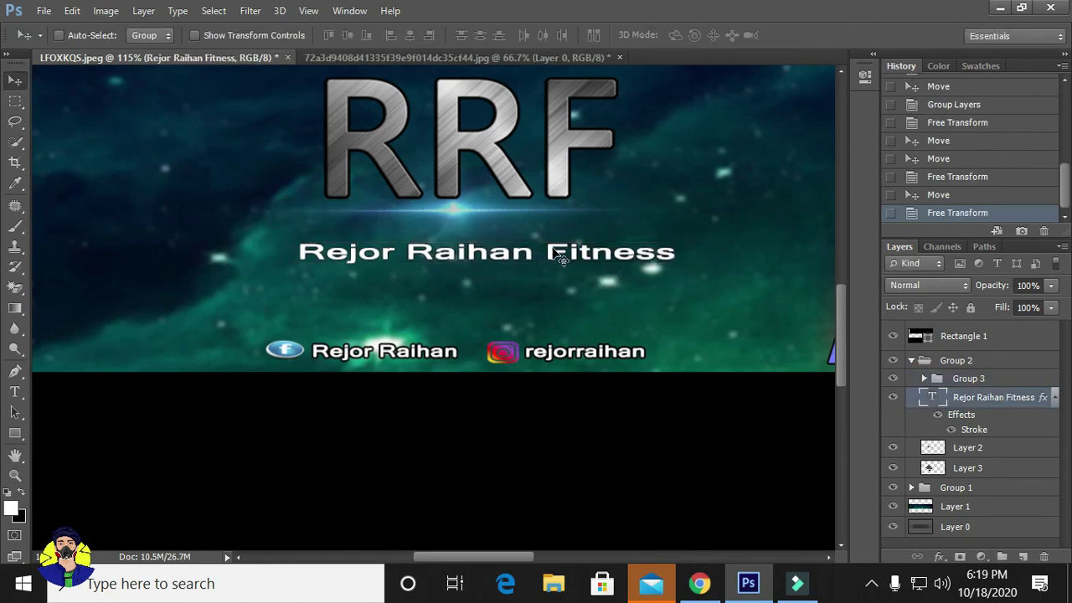
drag(486, 251, 478, 227)
Select Group 2 and bring up the Open dialog on the download pic folder
scroll(652, 340, down, 5)
click(657, 347)
click(44, 11)
click(52, 46)
Open the light-beam image, drag it into the banner's left end, and blend with Screen
scroll(427, 251, up, 5)
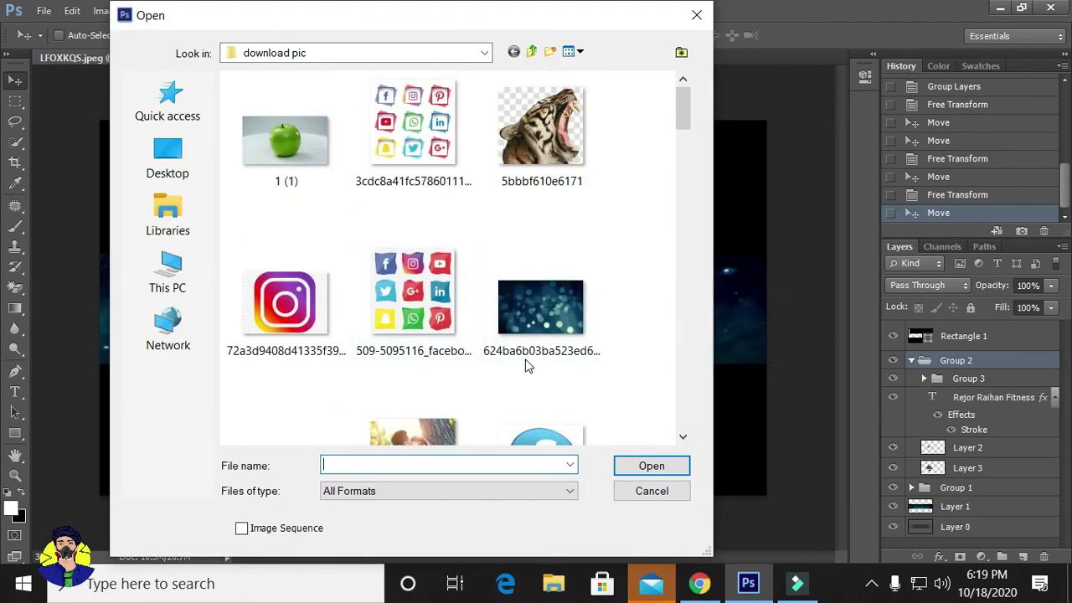
scroll(527, 364, down, 3)
click(284, 289)
ctrl+click(412, 136)
click(649, 465)
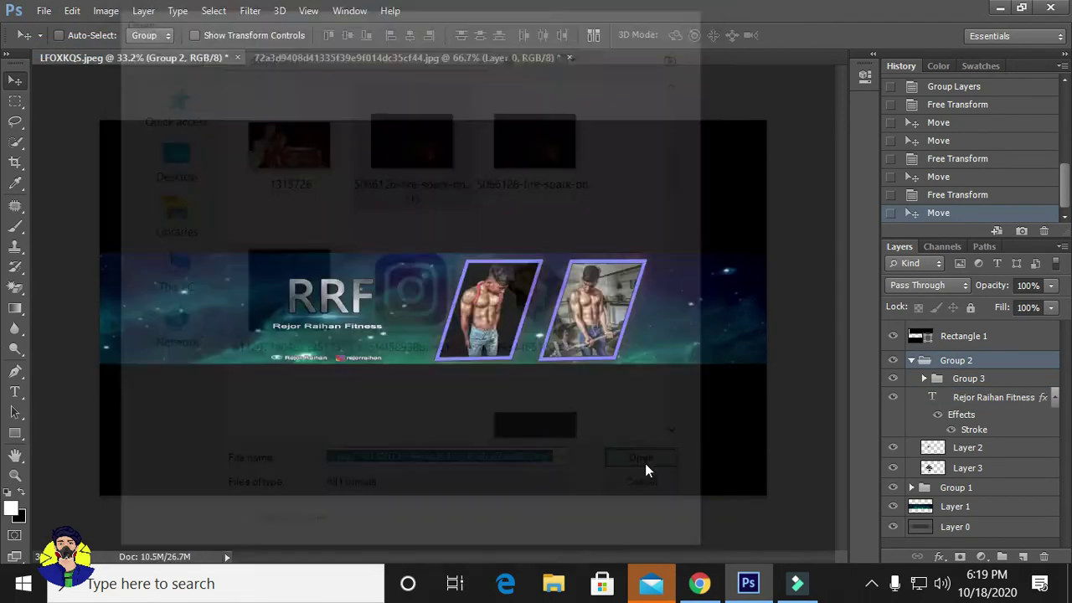
mouse_move(1027, 341)
mouse_down()
mouse_move(172, 95)
mouse_move(217, 299)
mouse_up()
click(920, 284)
click(929, 176)
drag(310, 319, 168, 358)
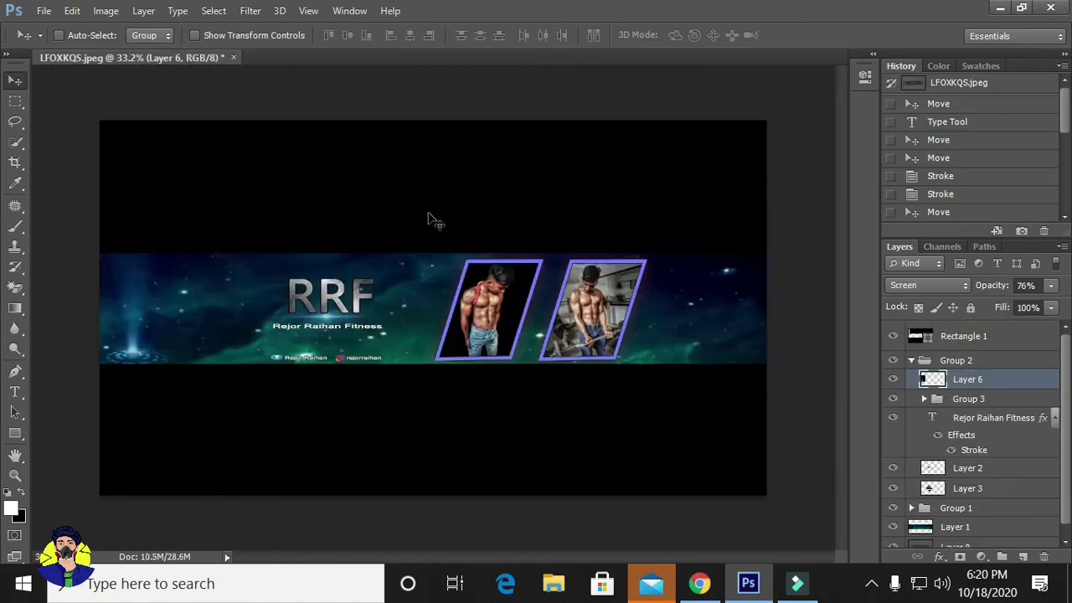
Attempt to open the fire spark image, dismissing the file errors
key(ctrl+o)
double_click(545, 215)
click(545, 231)
key(alt+f)
key(Down)
key(Return)
scroll(528, 338, down, 5)
scroll(529, 338, up, 5)
scroll(529, 338, up, 4)
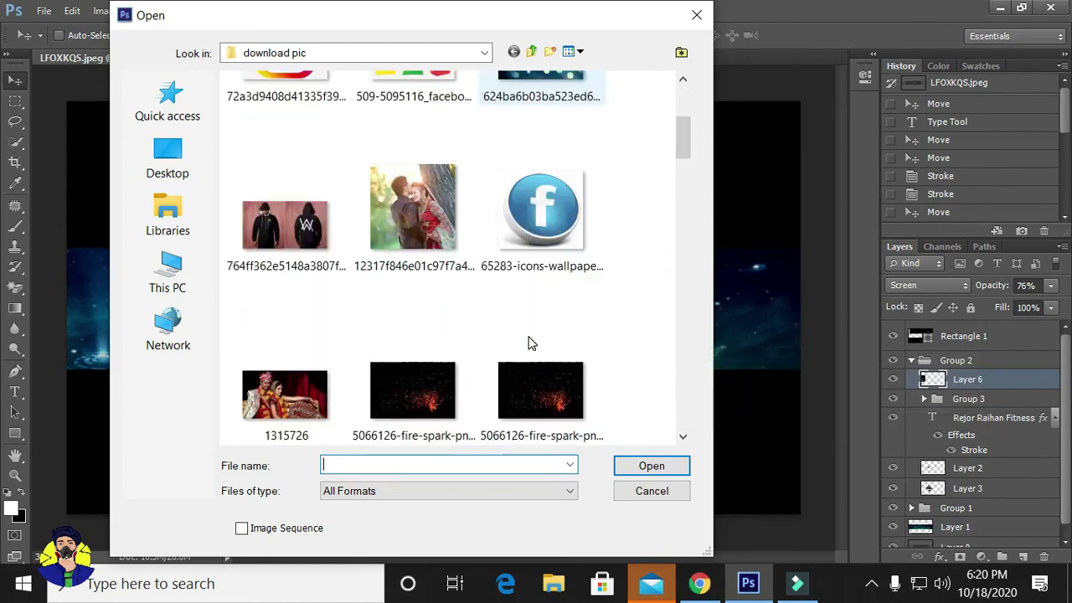
double_click(540, 390)
click(536, 229)
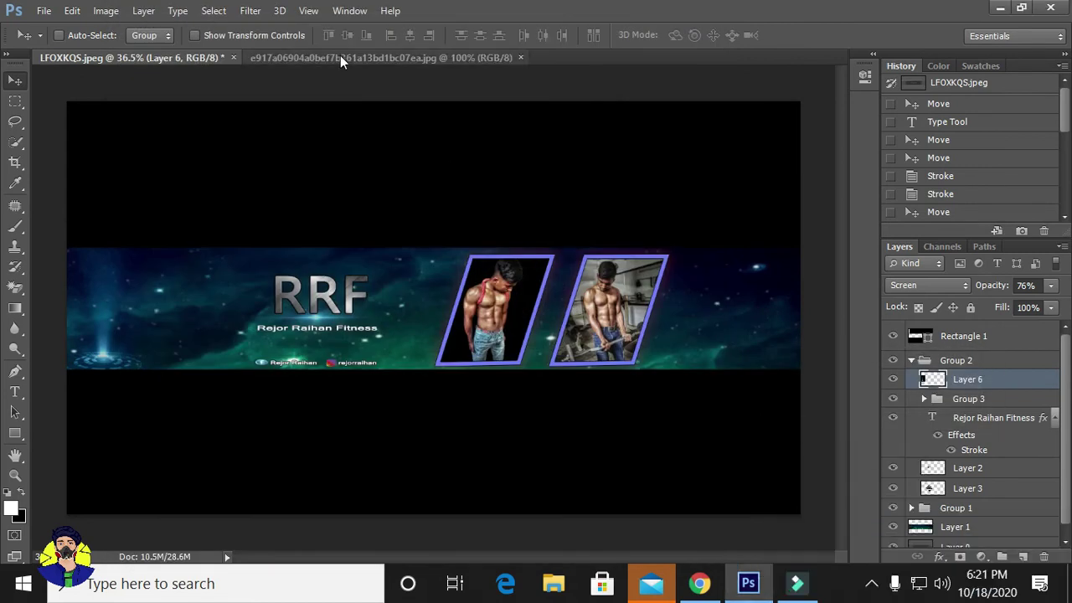
Place the sparkle image at the banner's right end, flipped horizontally, with Screen blending
click(341, 58)
double_click(963, 336)
click(691, 184)
drag(419, 293, 742, 359)
key(ctrl+t)
right_click(713, 322)
click(762, 284)
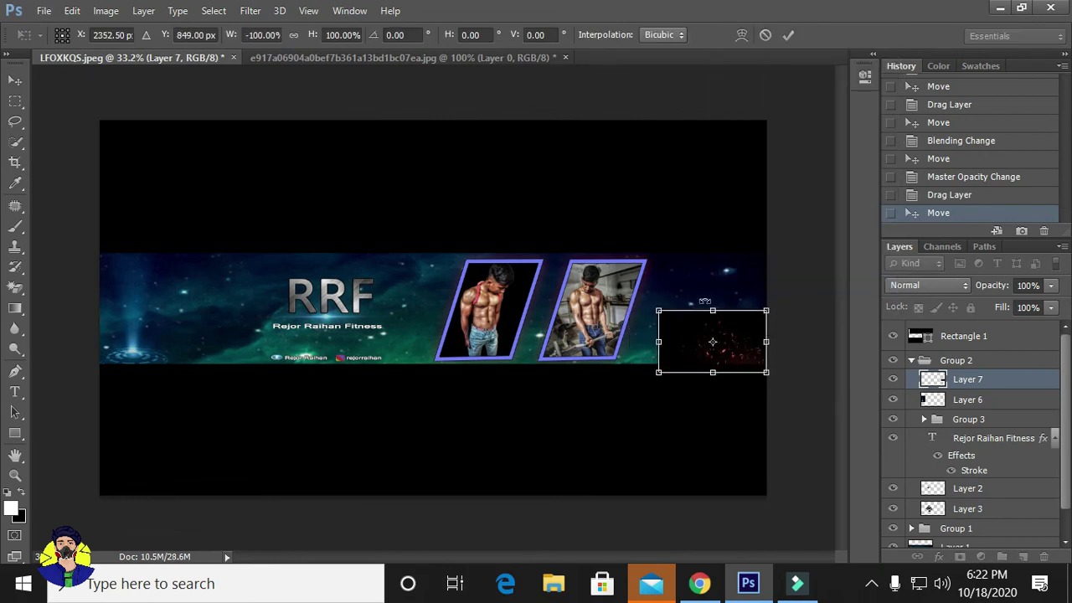
click(788, 34)
click(927, 285)
click(912, 166)
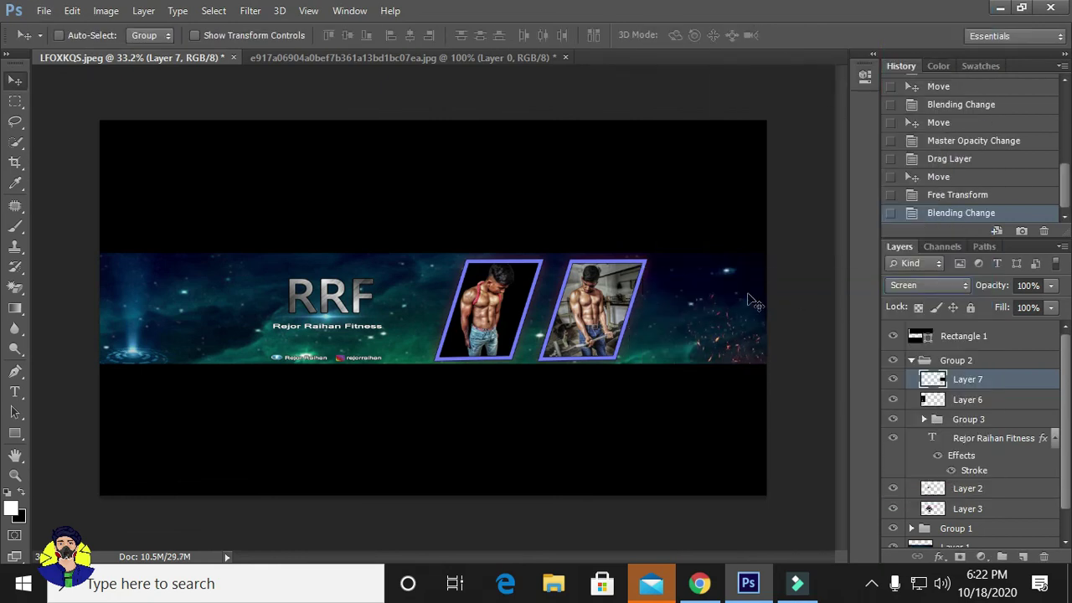